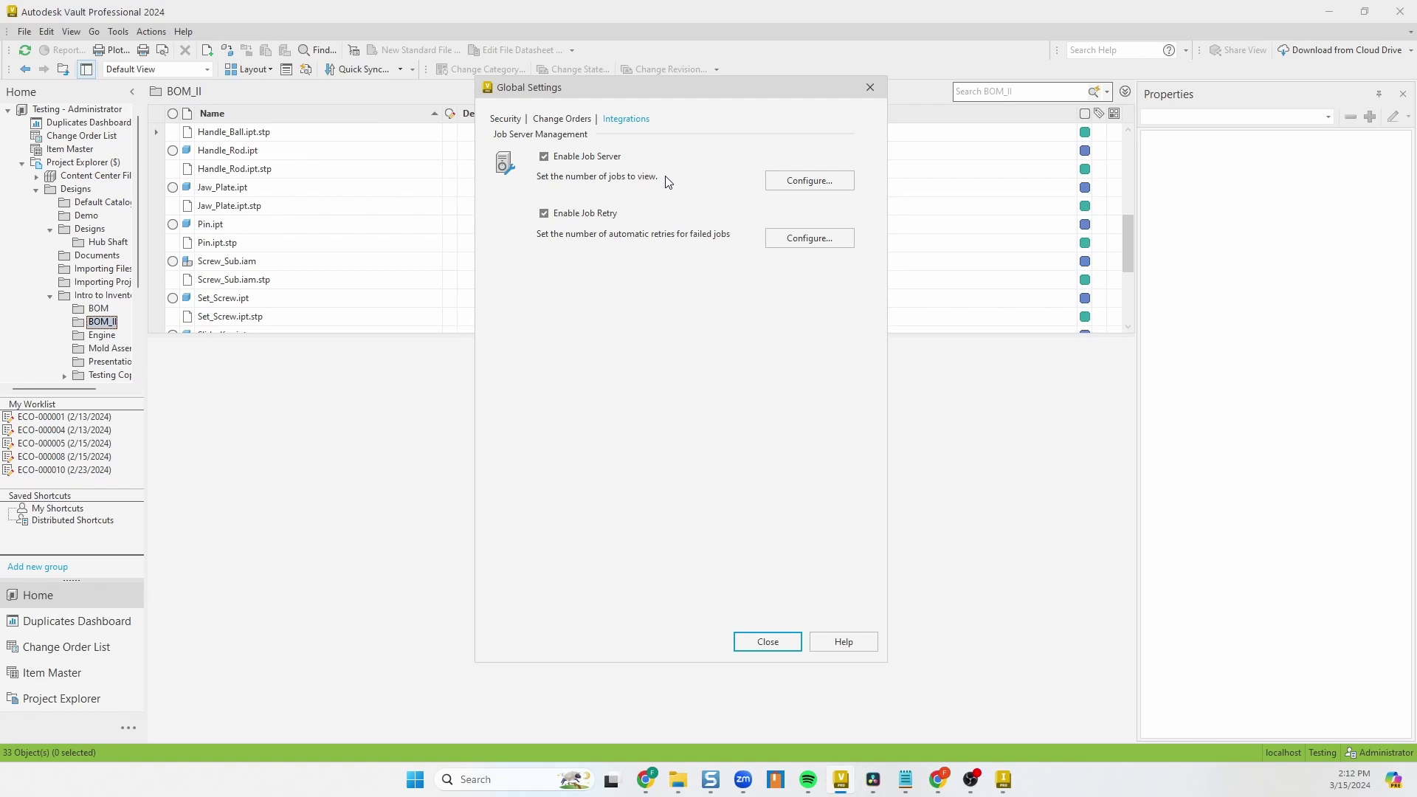
Close the Global Settings dialog, leaving the Job Server enabled.
left_click(781, 642)
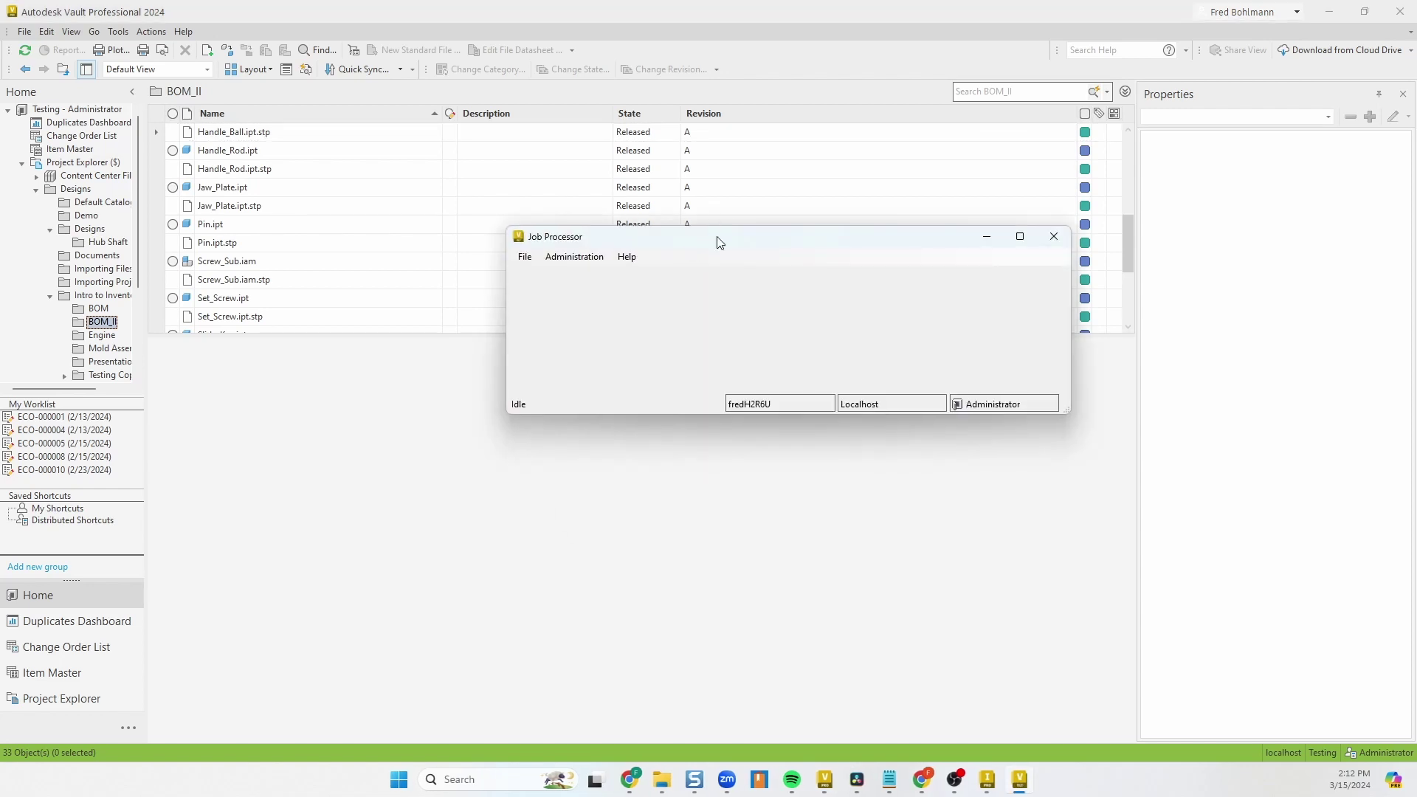
Review the full Job Types list in the Job Processor, then minimize the Job Processor.
left_click_drag(720, 242, 674, 360)
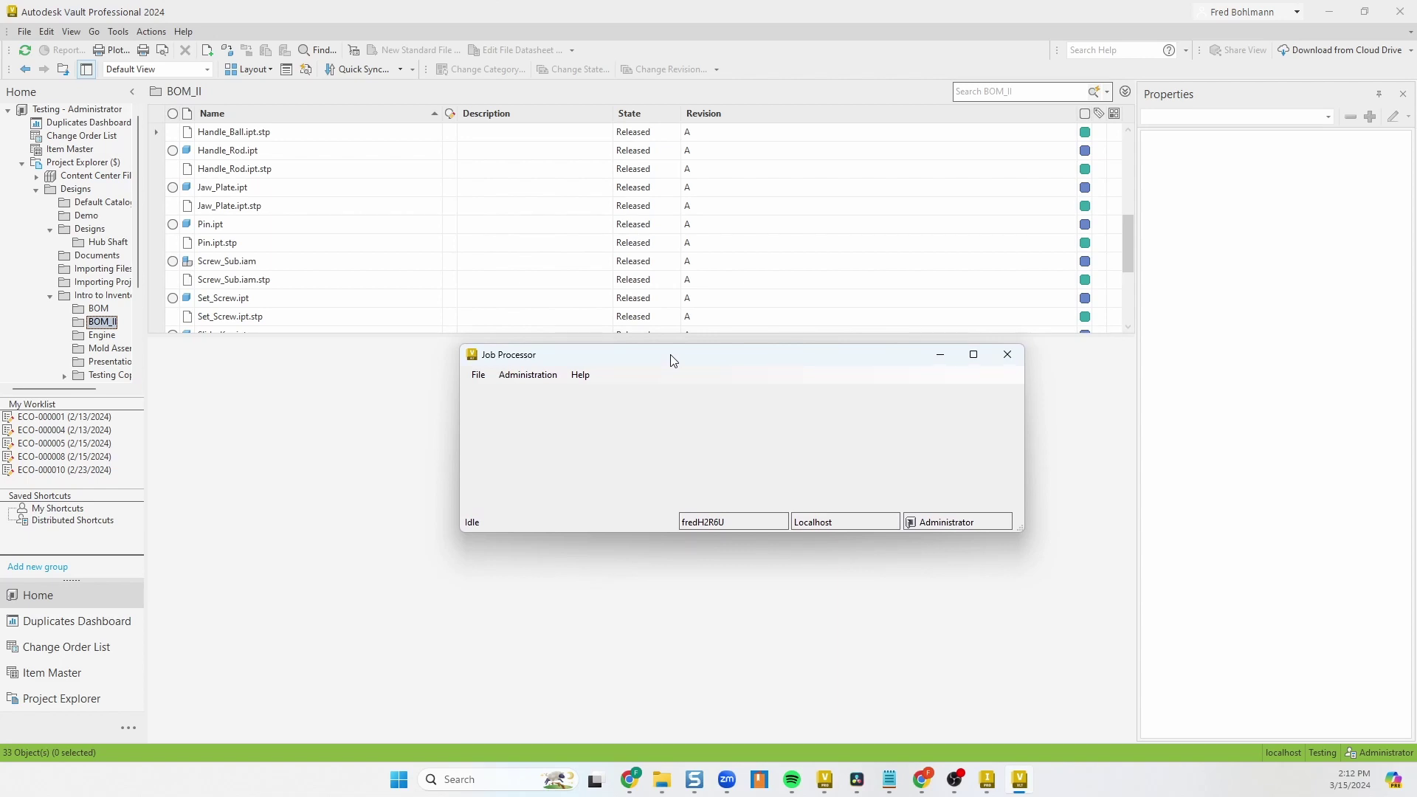
left_click(516, 376)
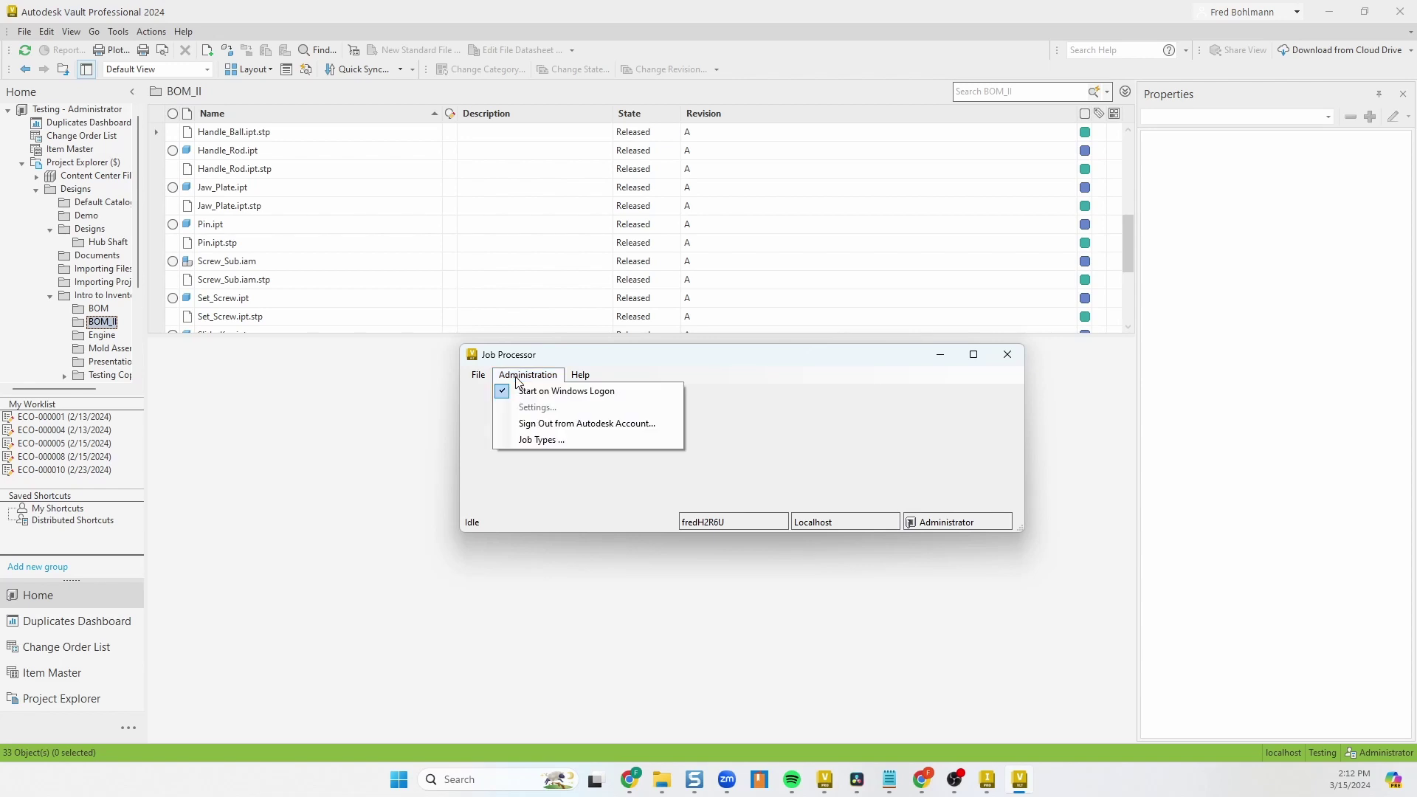
left_click(535, 441)
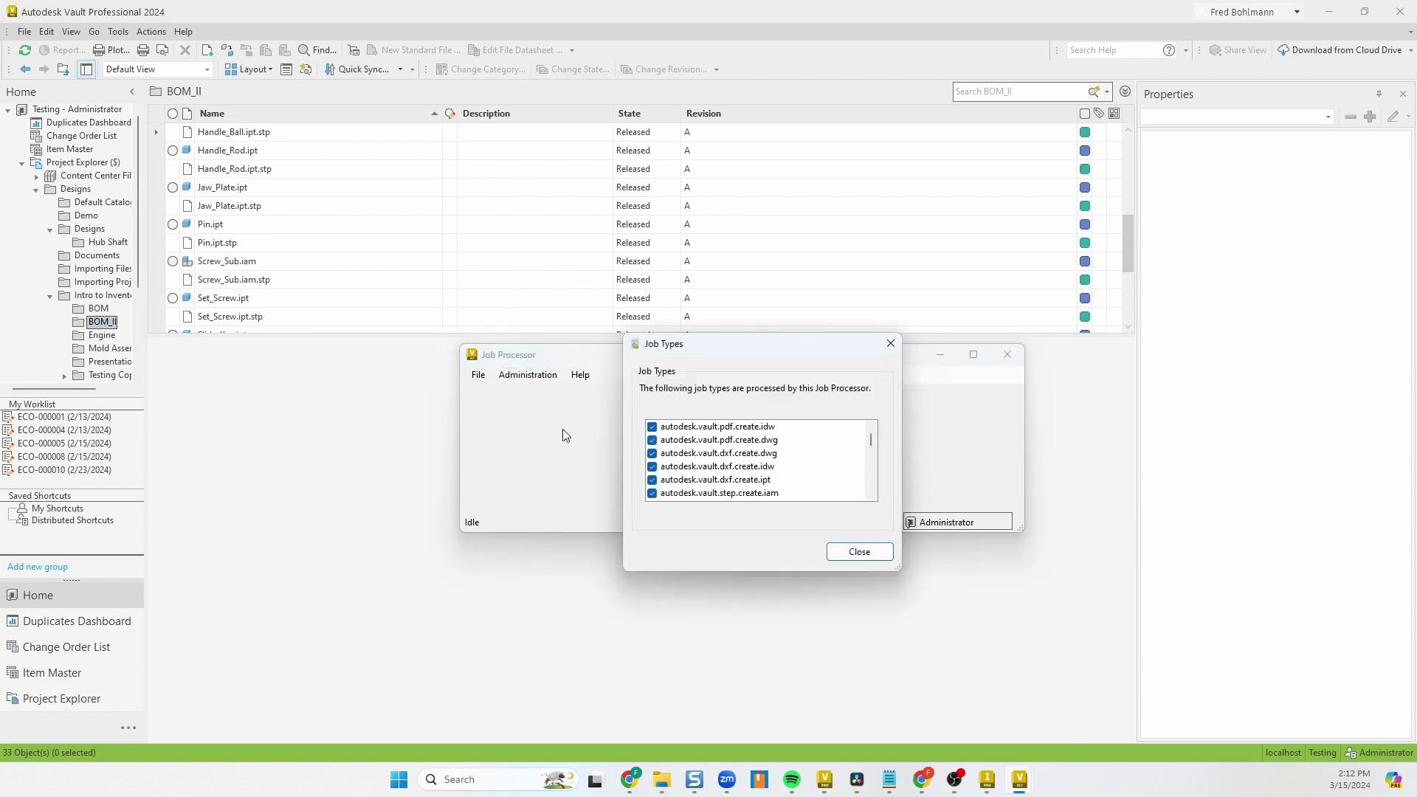
left_click_drag(727, 344, 688, 109)
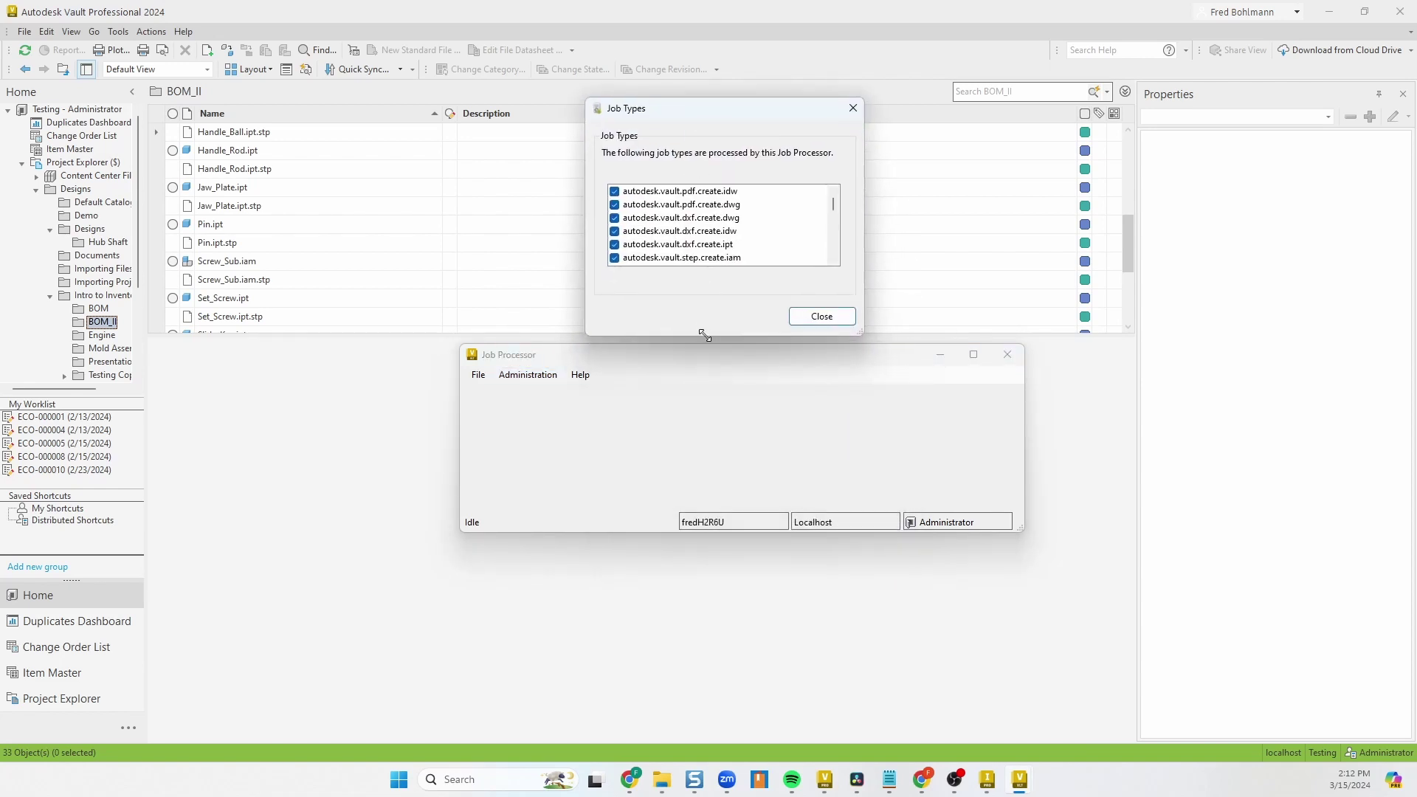
left_click_drag(705, 337, 696, 682)
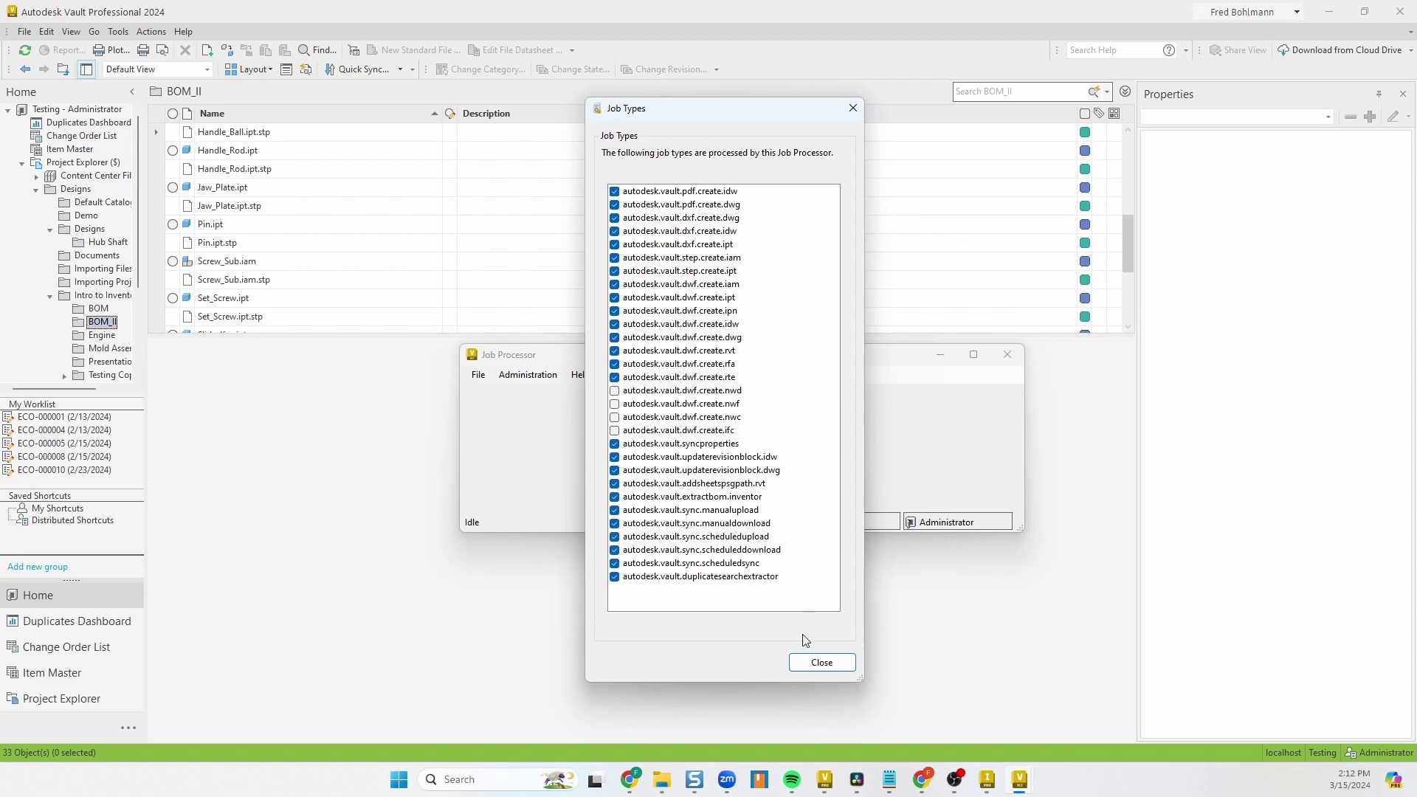
left_click(816, 661)
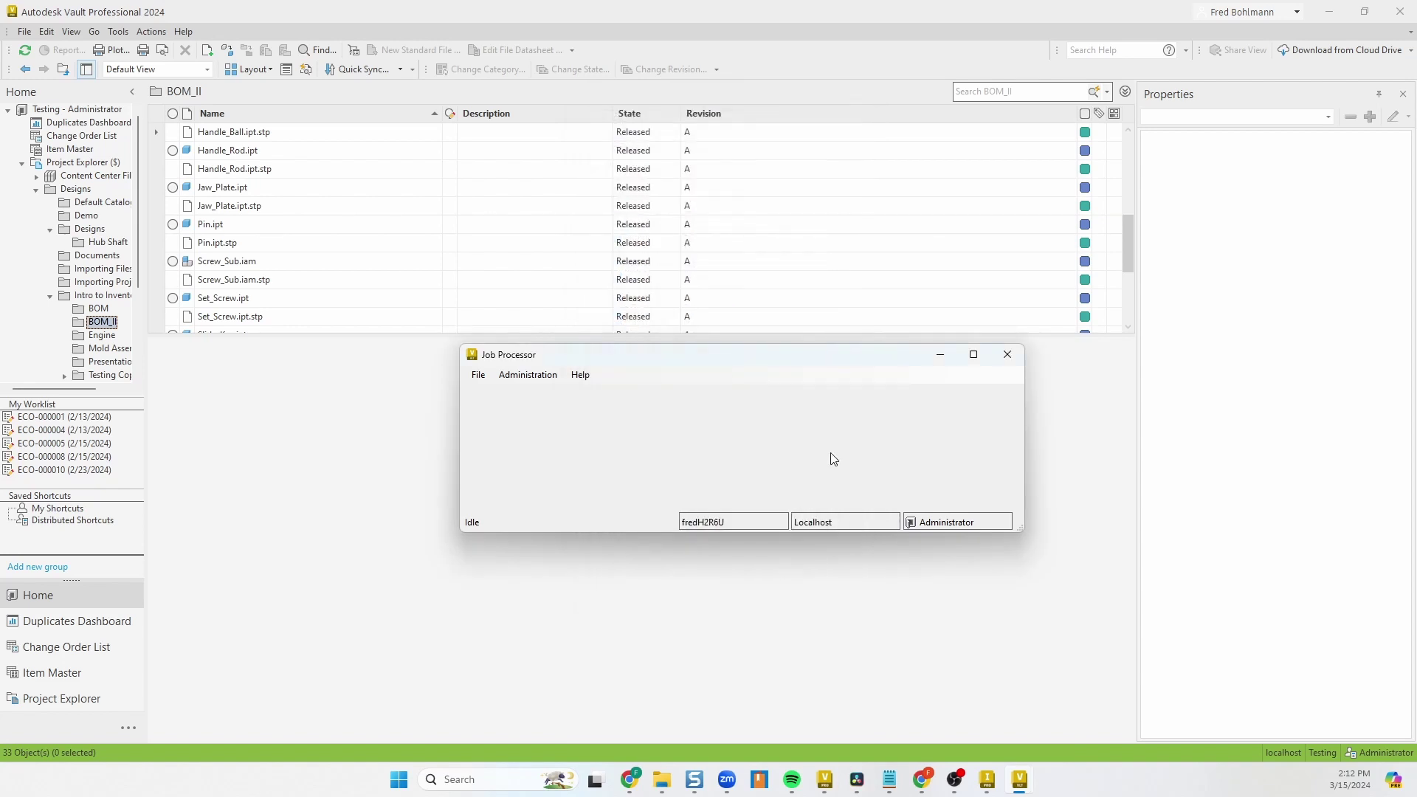
left_click(939, 355)
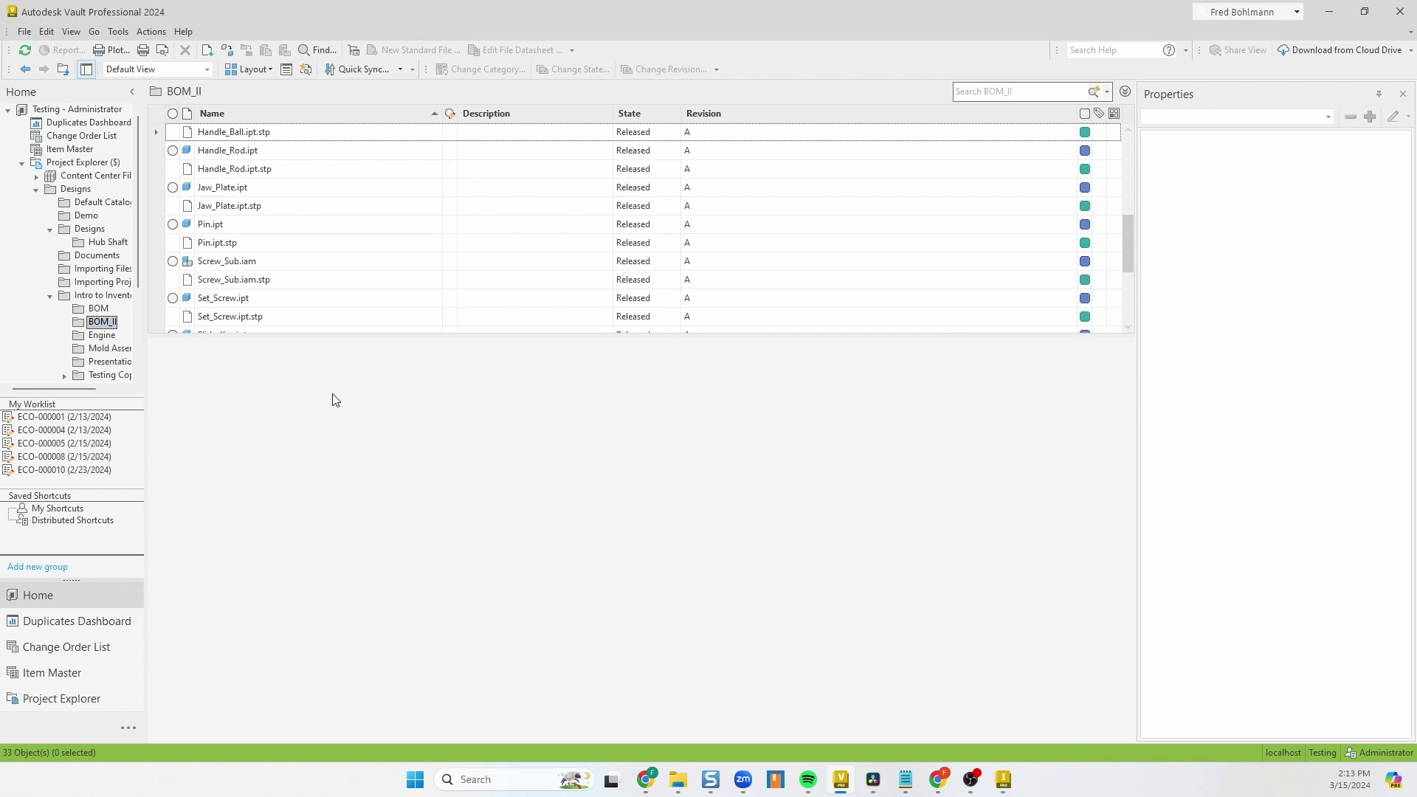
Open the Revision Table settings from the Behaviors tab of Vault Settings.
left_click(118, 31)
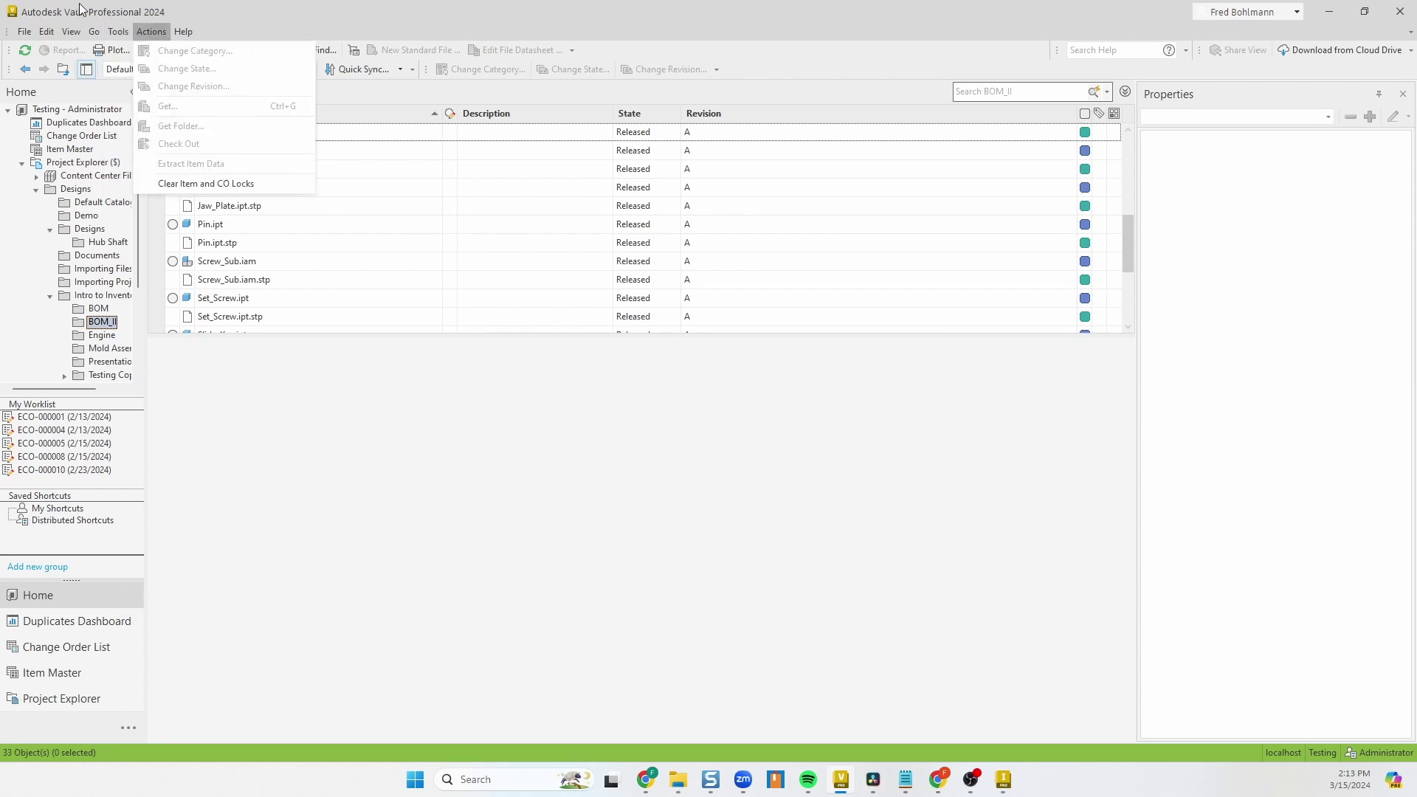
mouse_move(180, 149)
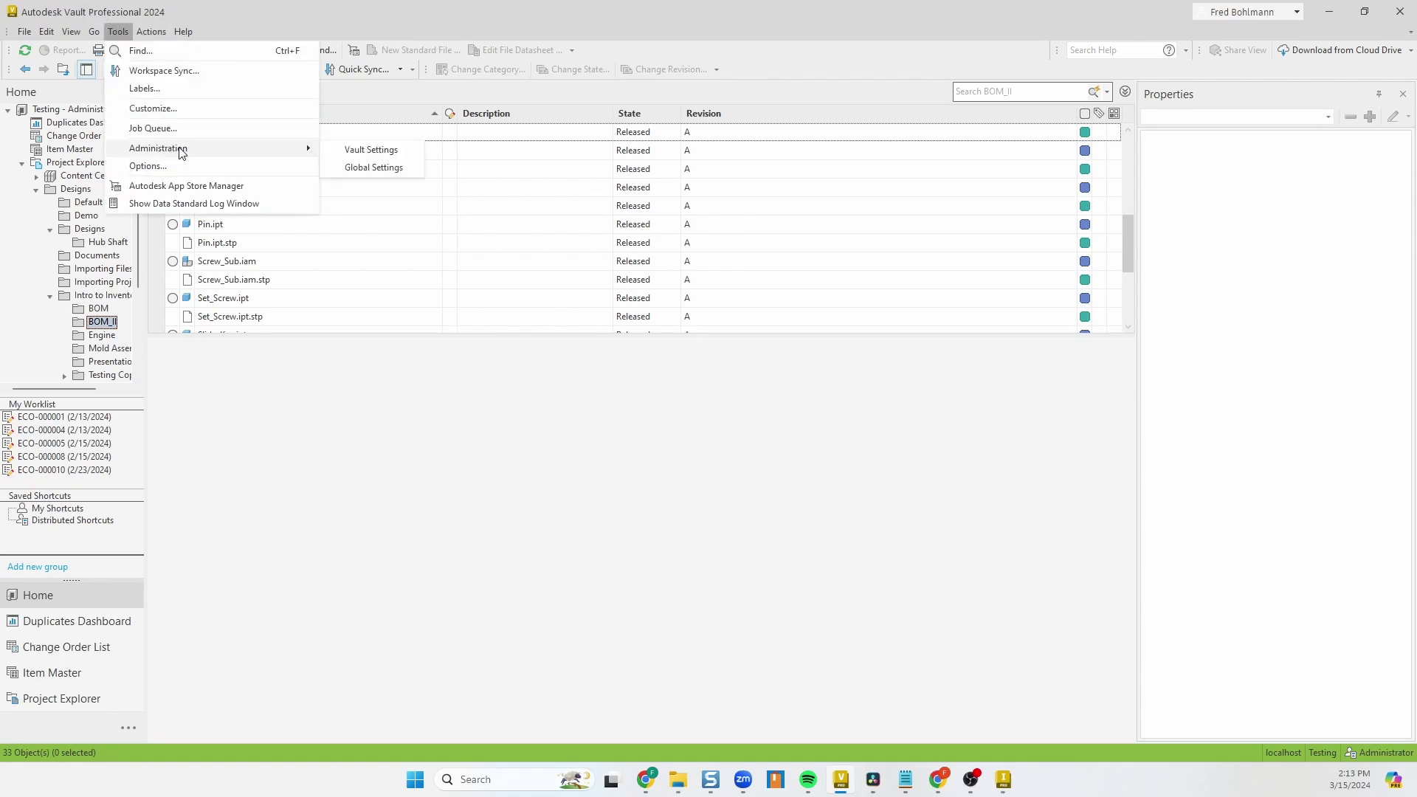
left_click(339, 150)
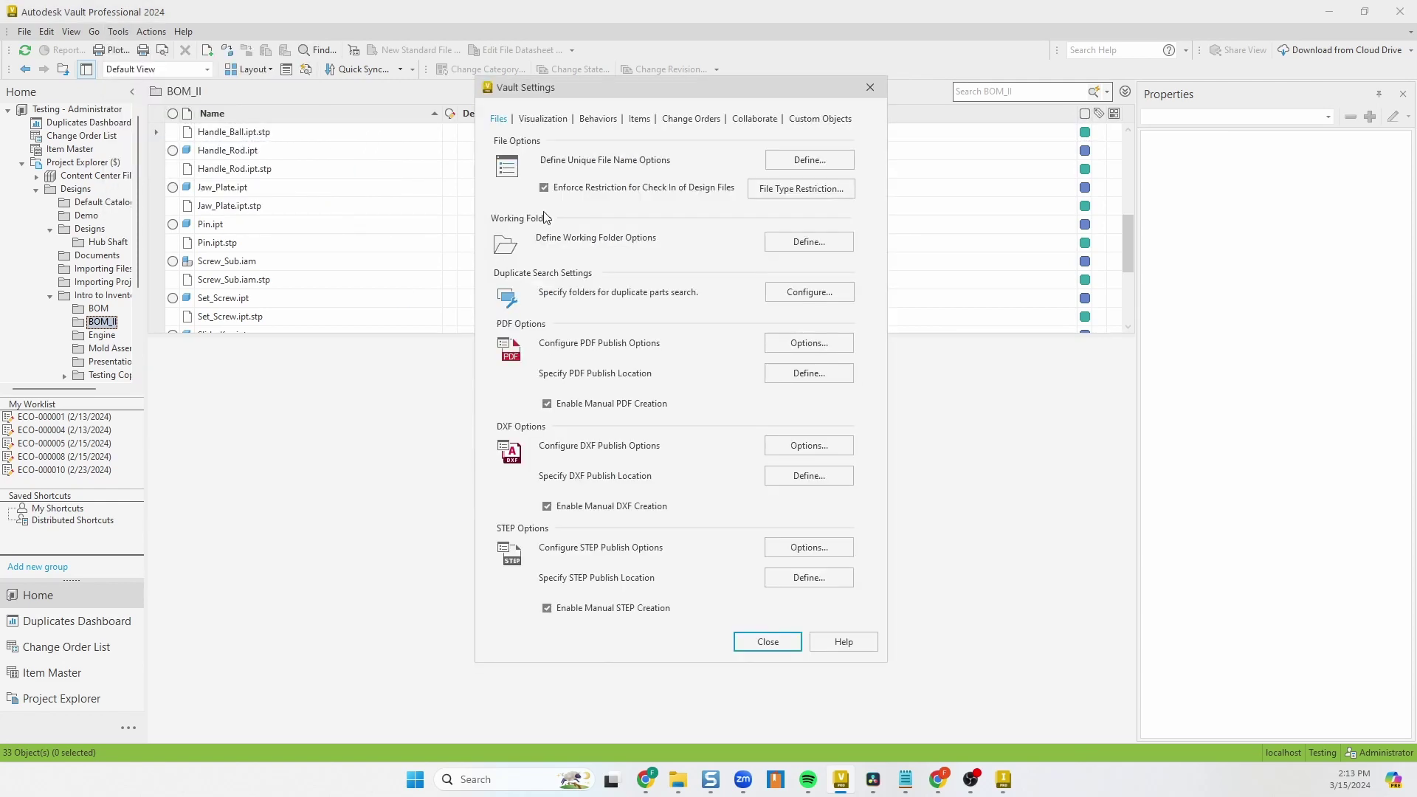
left_click(601, 120)
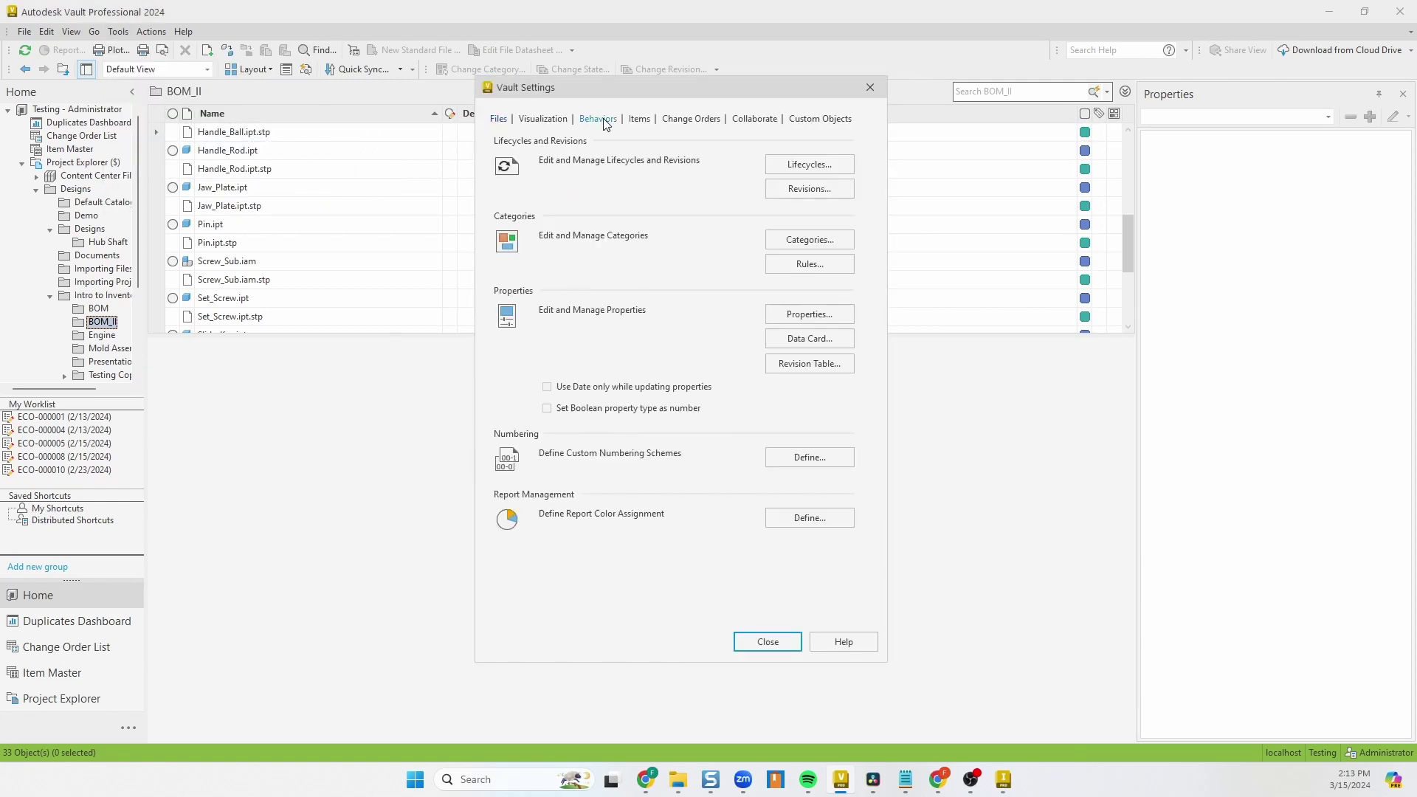
left_click(801, 371)
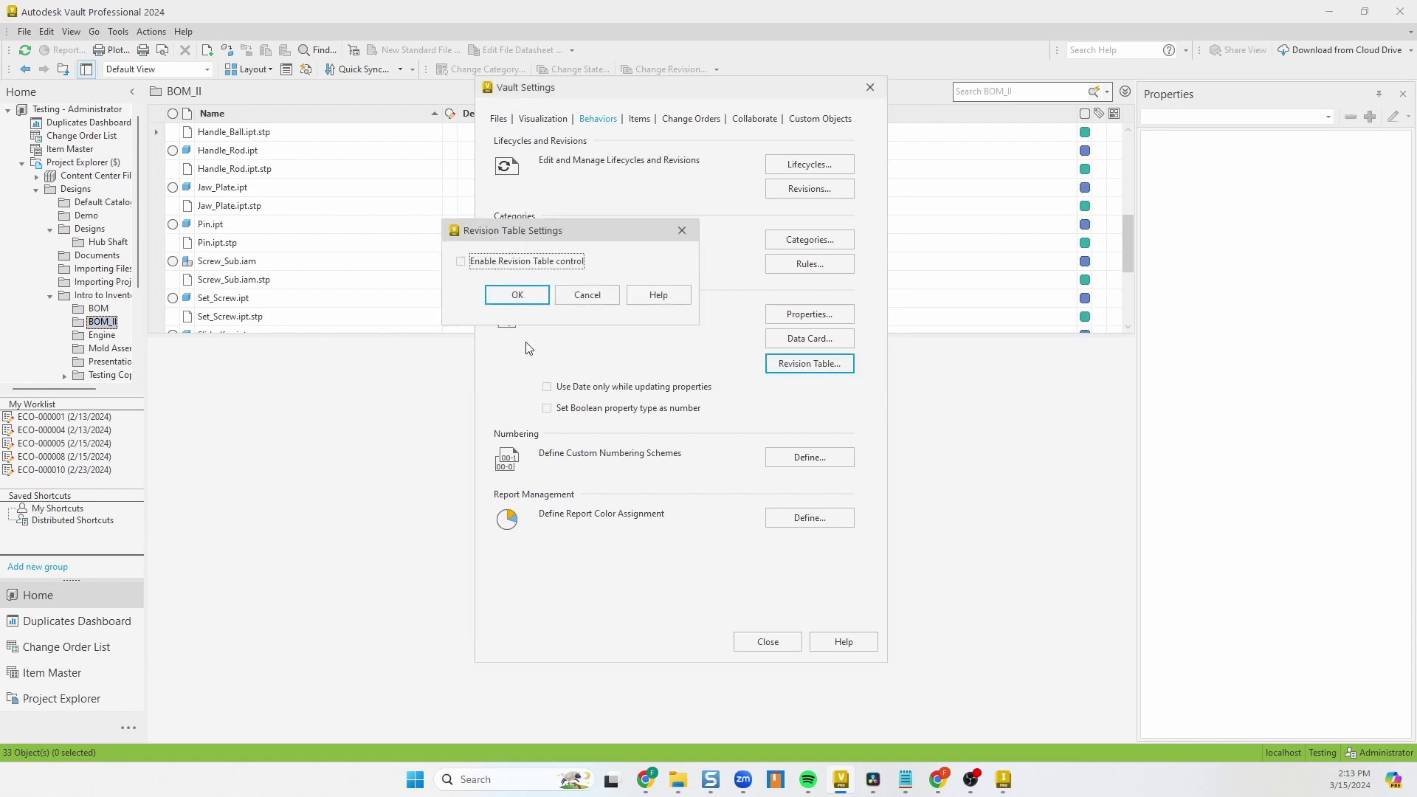
Enable Revision Table control, delete the ZONE row and move REV above DESCRIPTION.
left_click(461, 261)
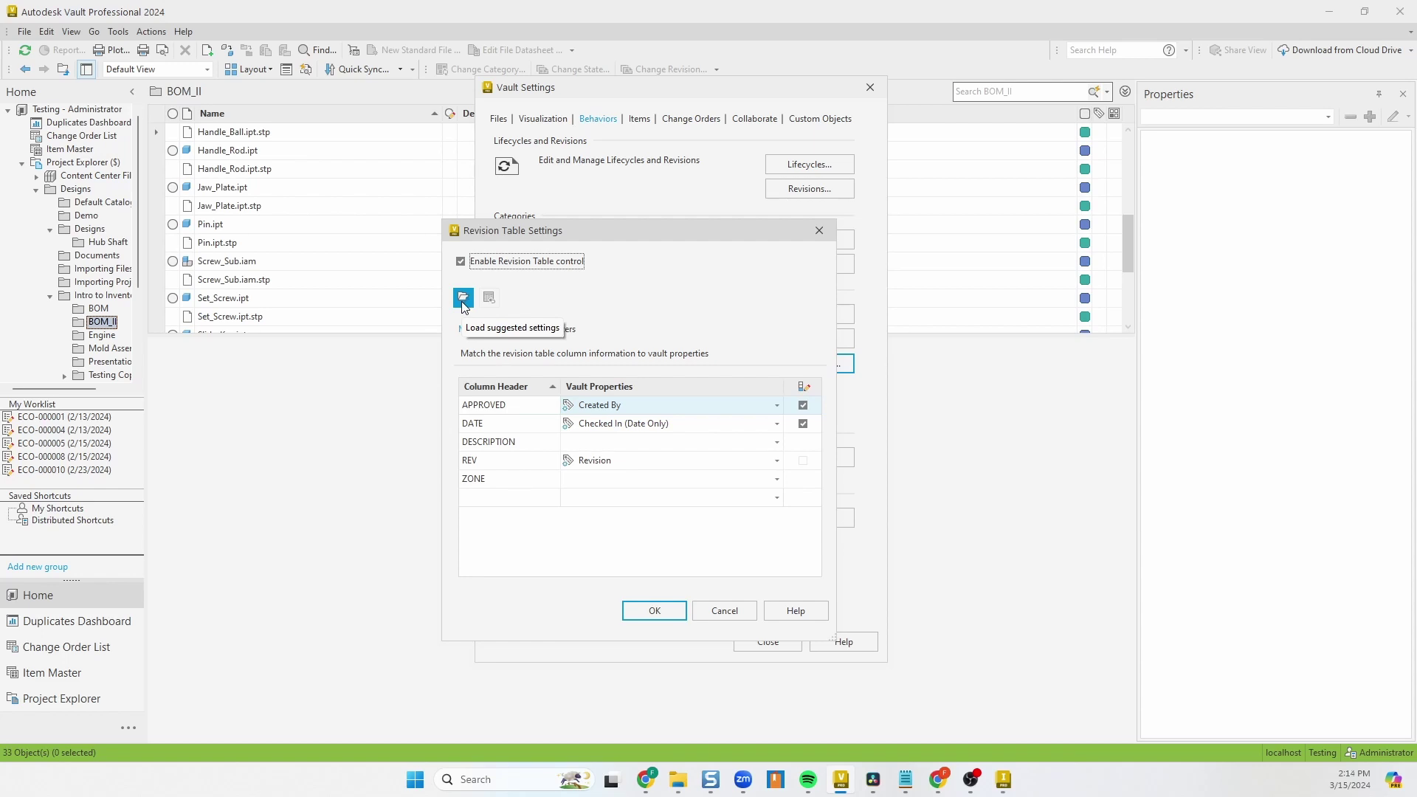
right_click(501, 480)
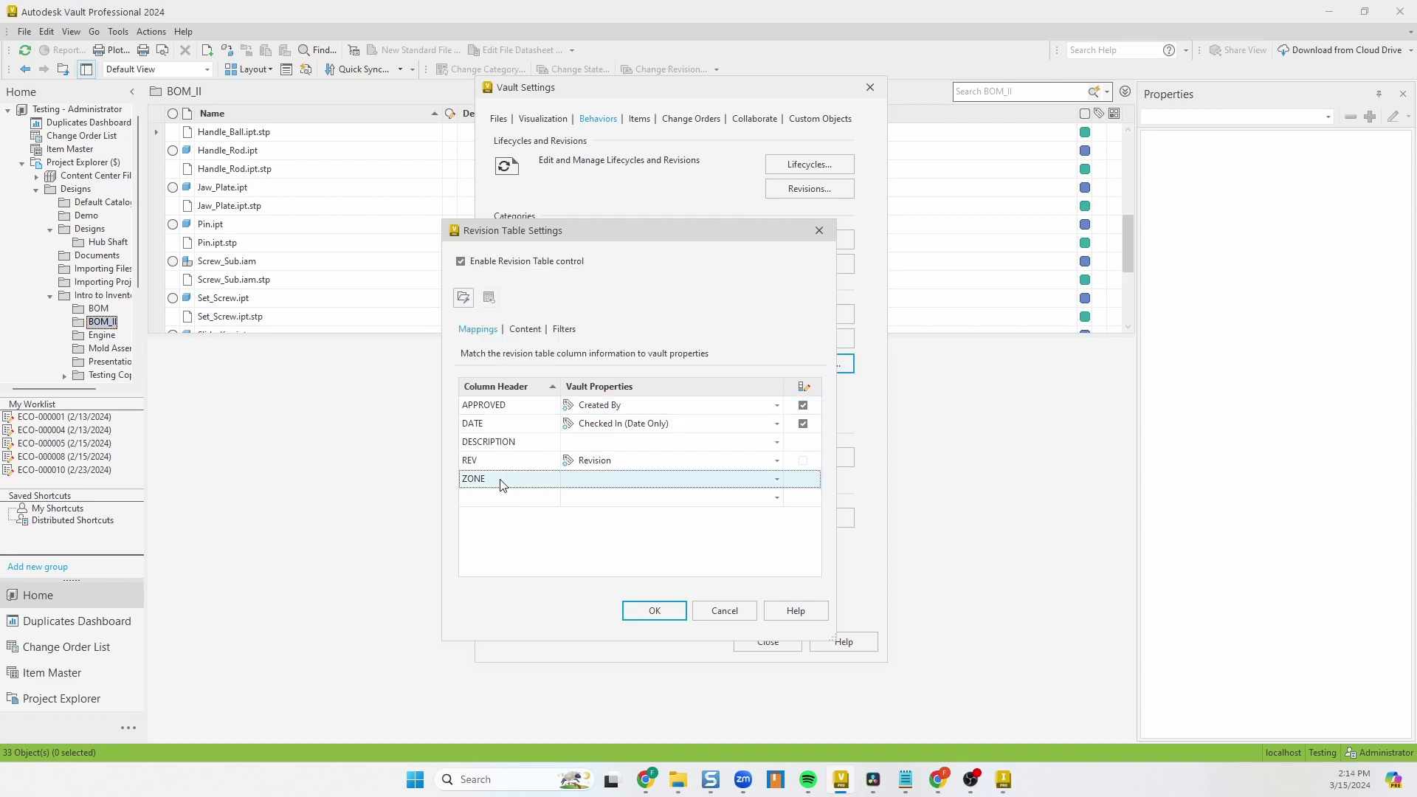
left_click(519, 582)
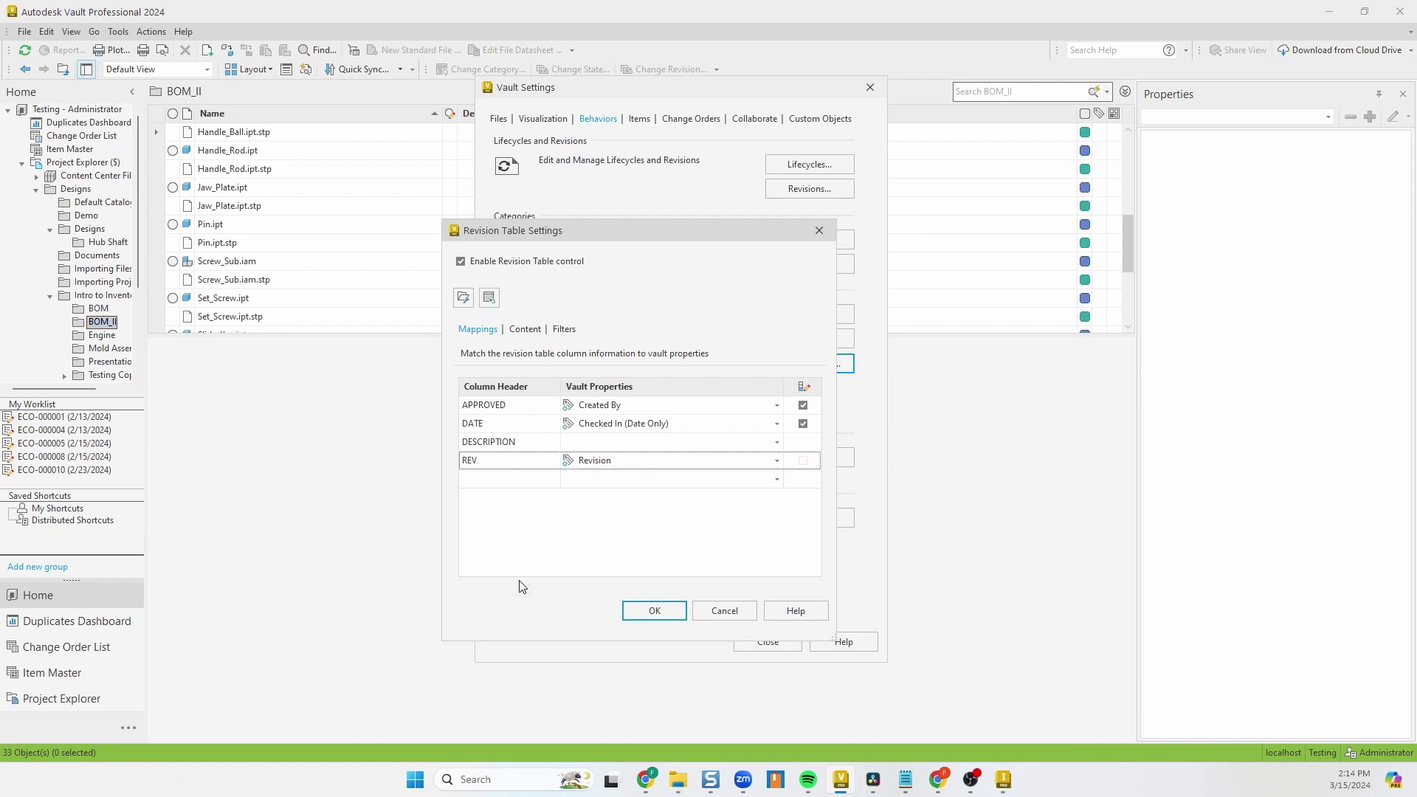
right_click(499, 464)
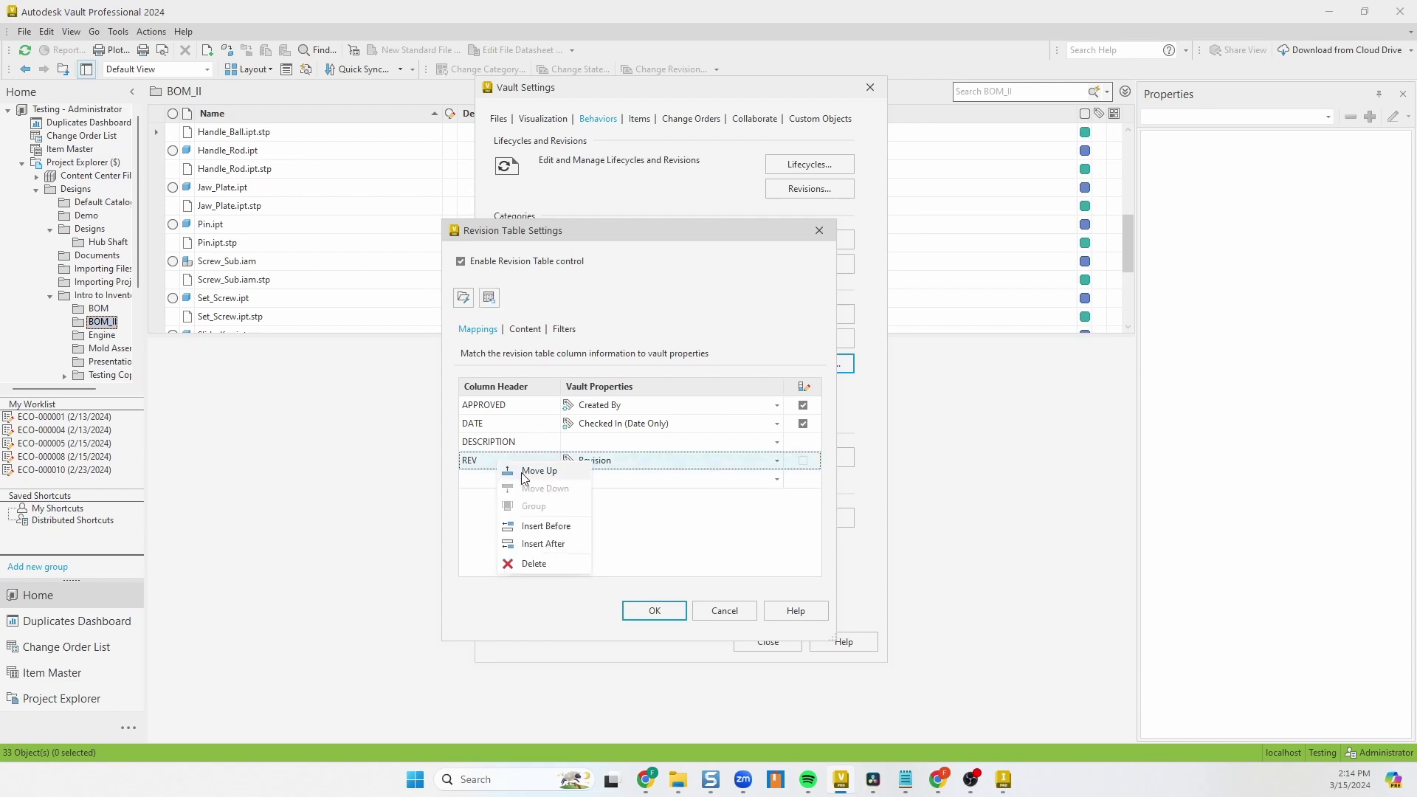
left_click(519, 471)
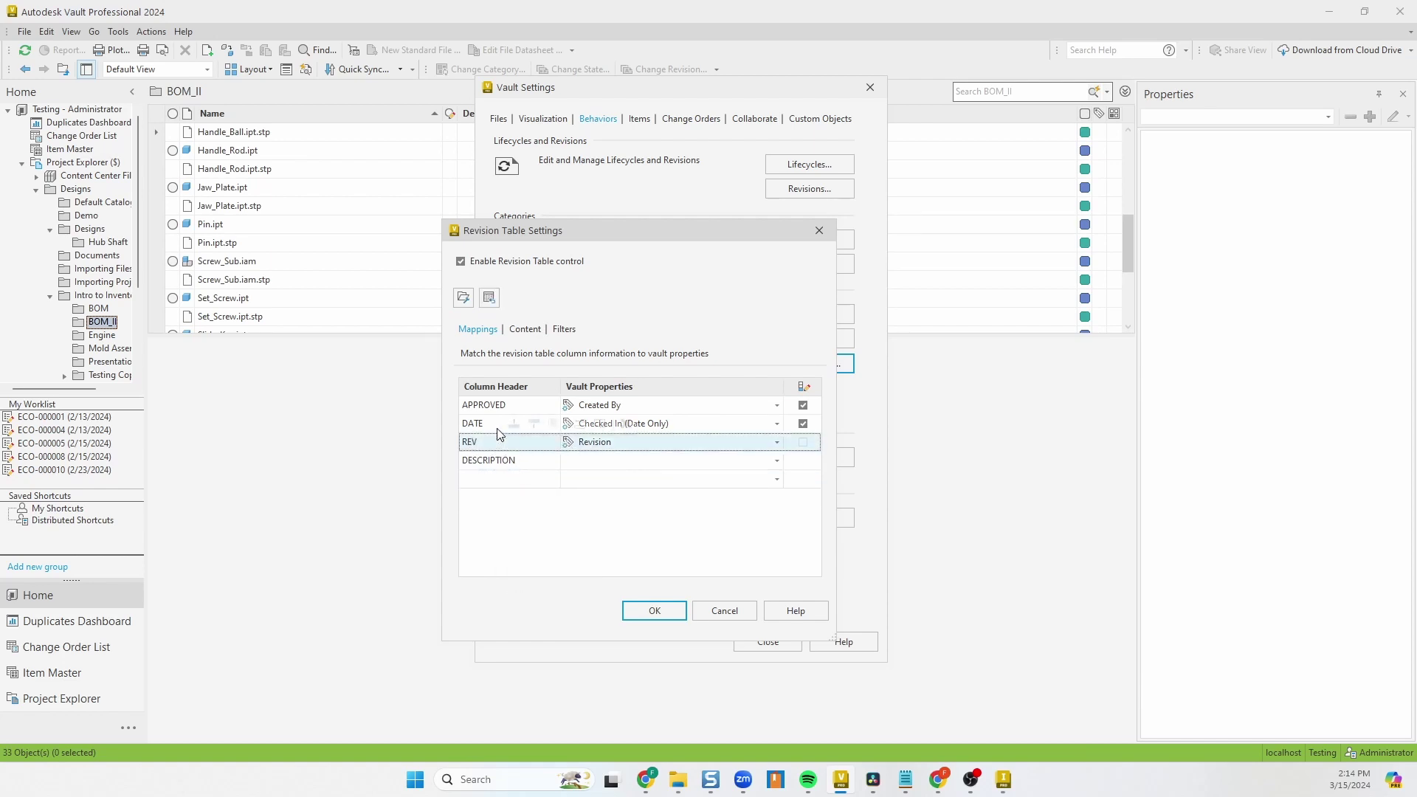
Replace the mappings with the suggested settings and sort them by Column Header.
left_click(462, 299)
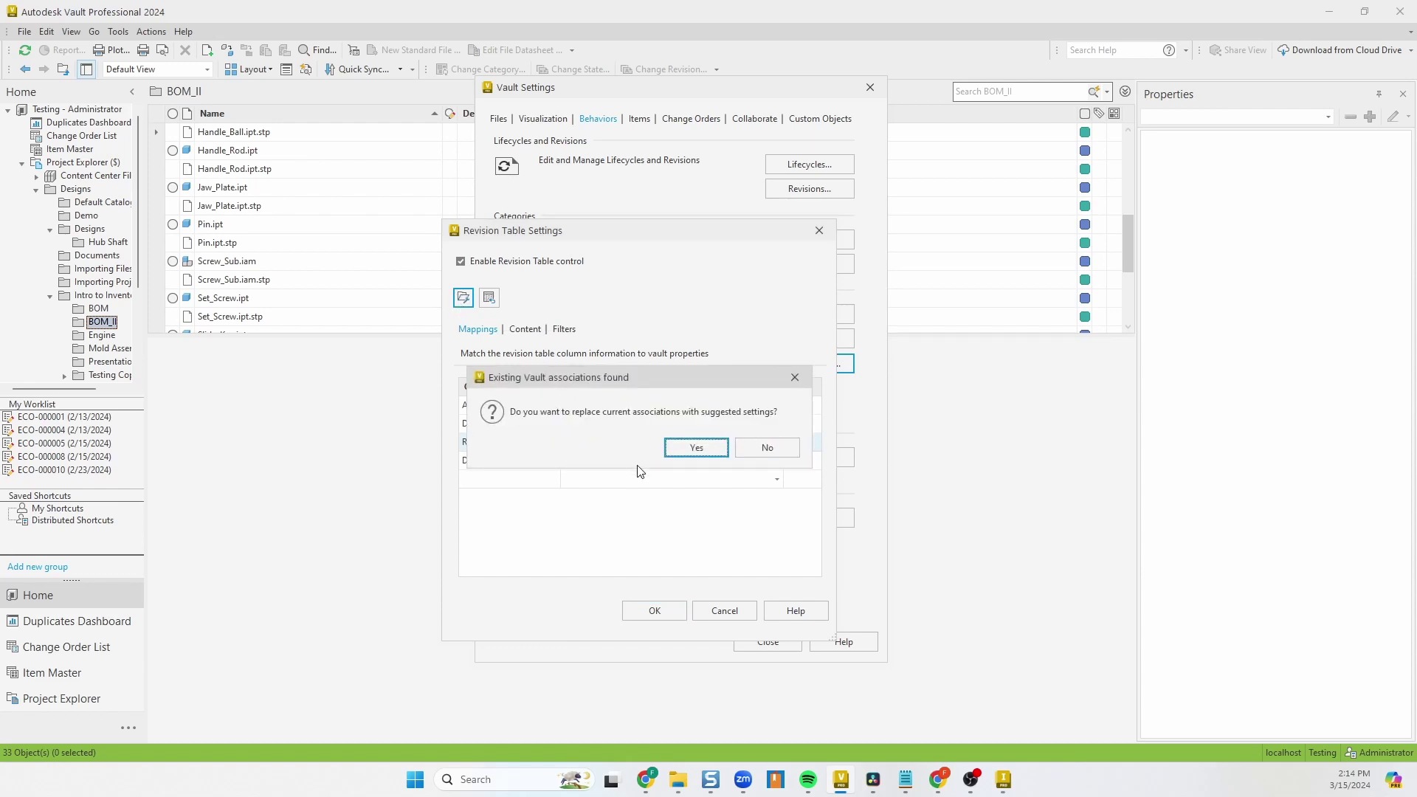
left_click(702, 449)
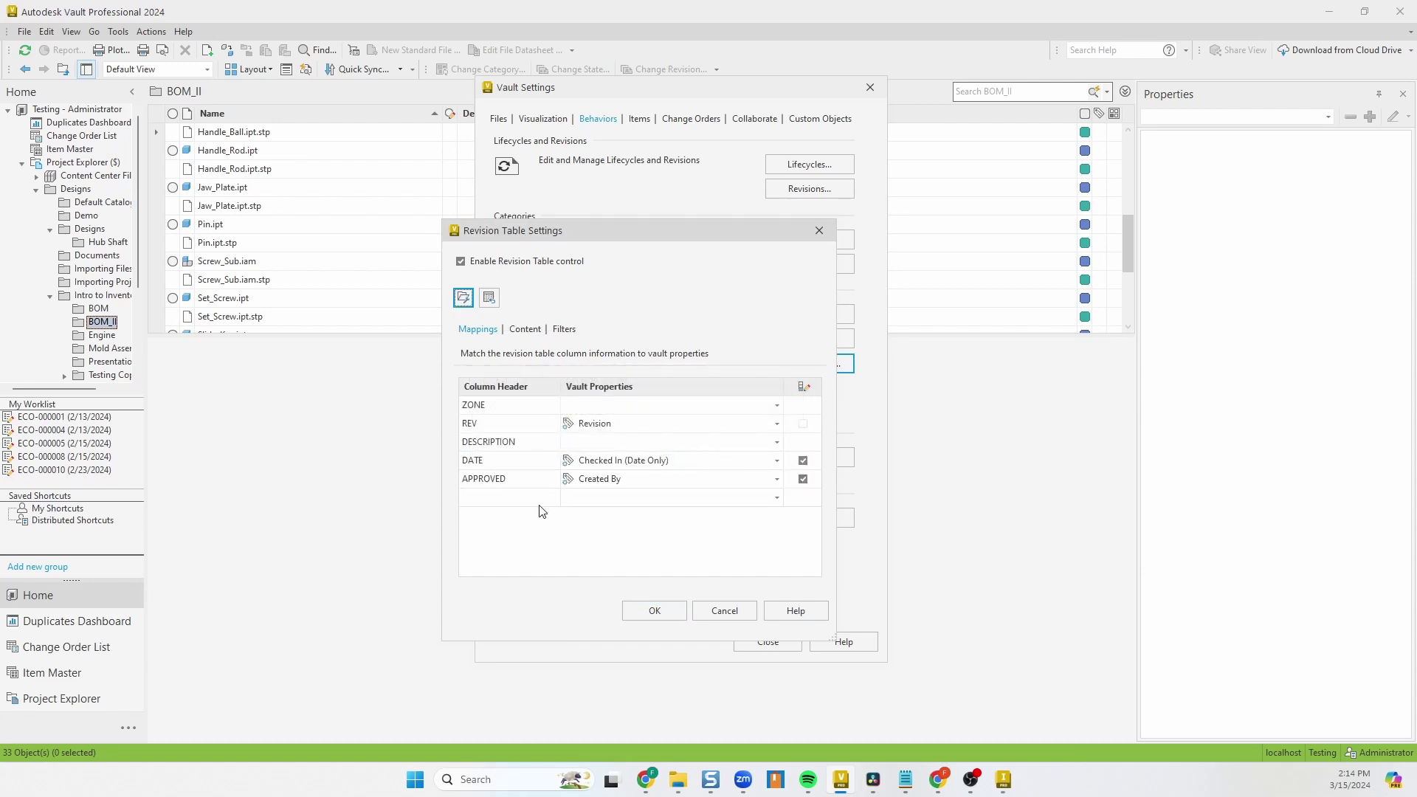
left_click(520, 389)
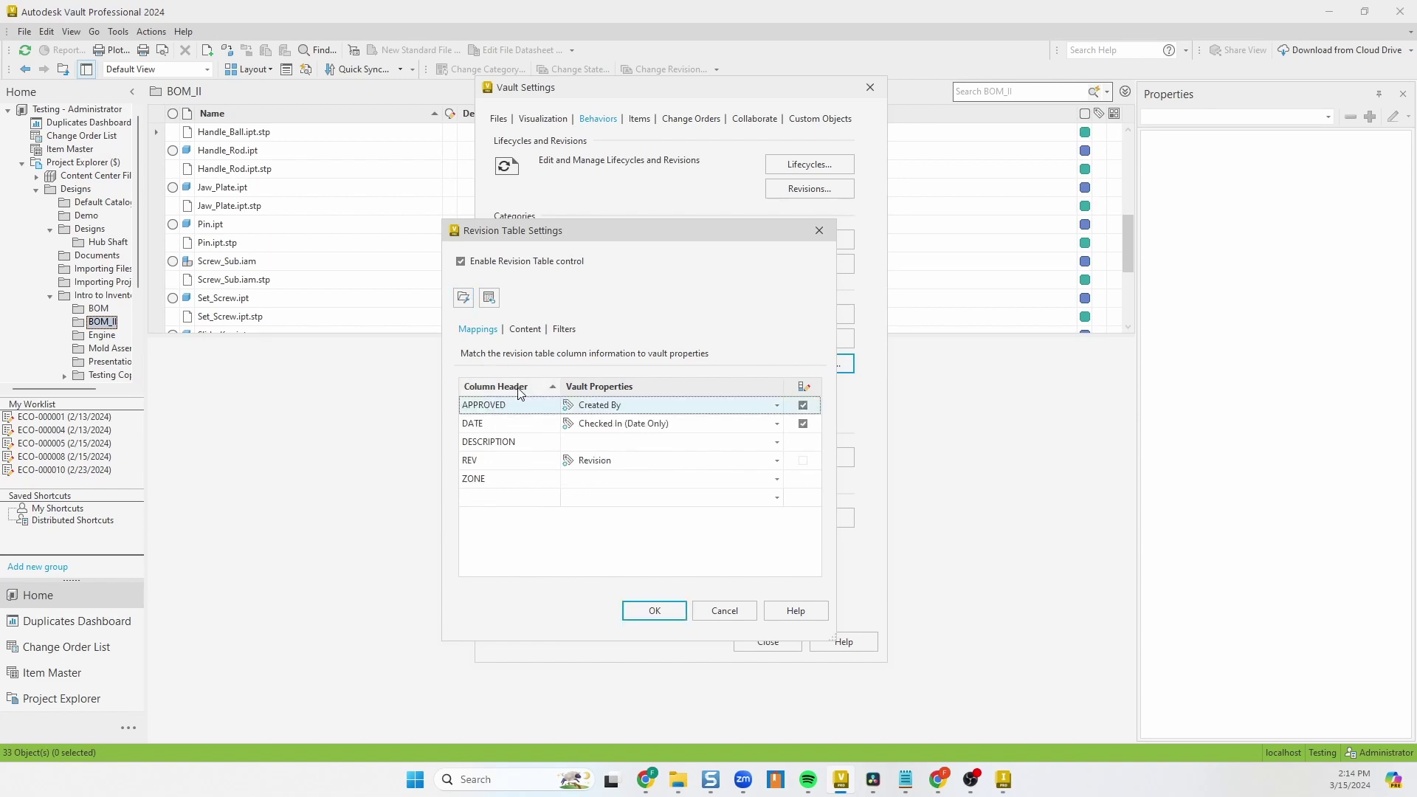
left_click(509, 499)
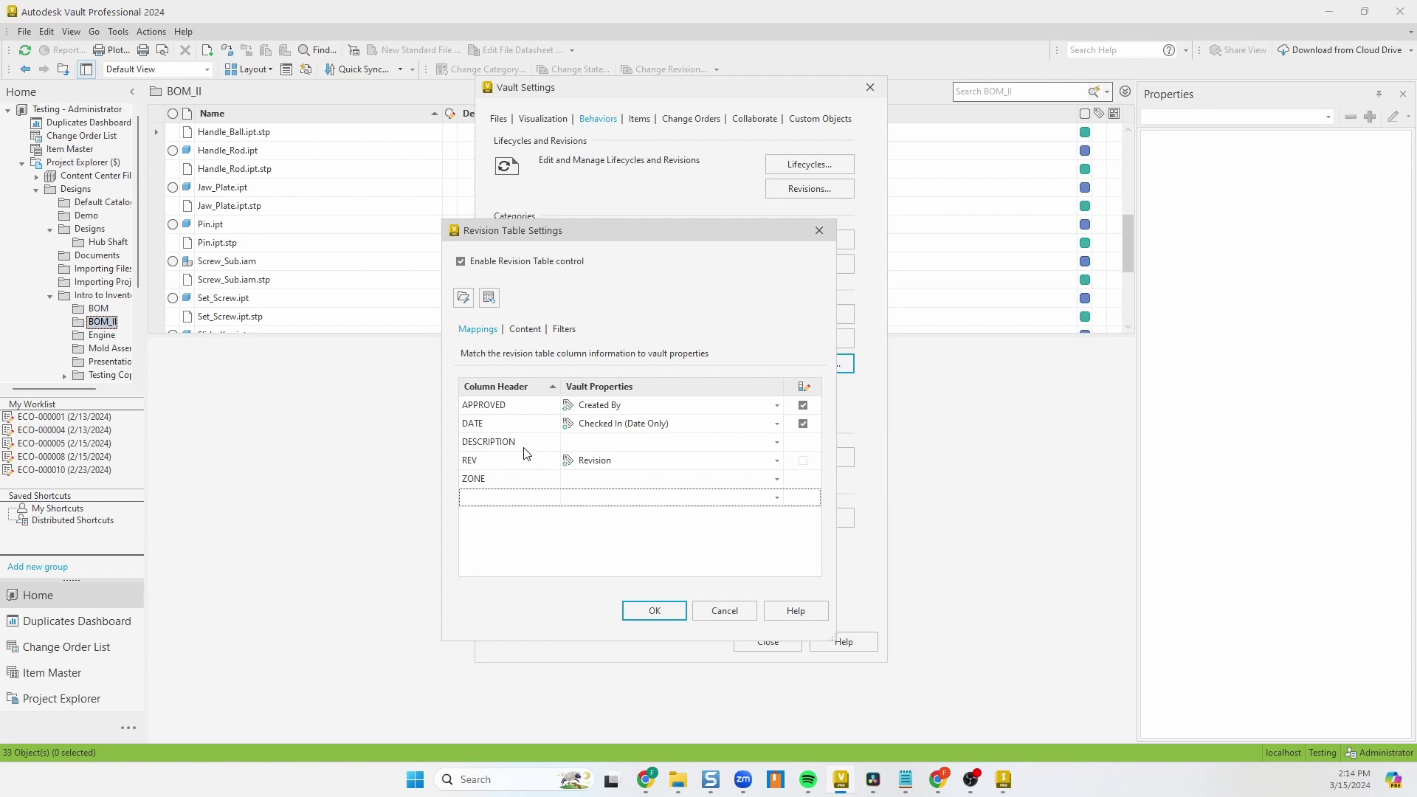
Map DATE to Date Modified (Date Only) and DESCRIPTION to Description.
left_click(698, 427)
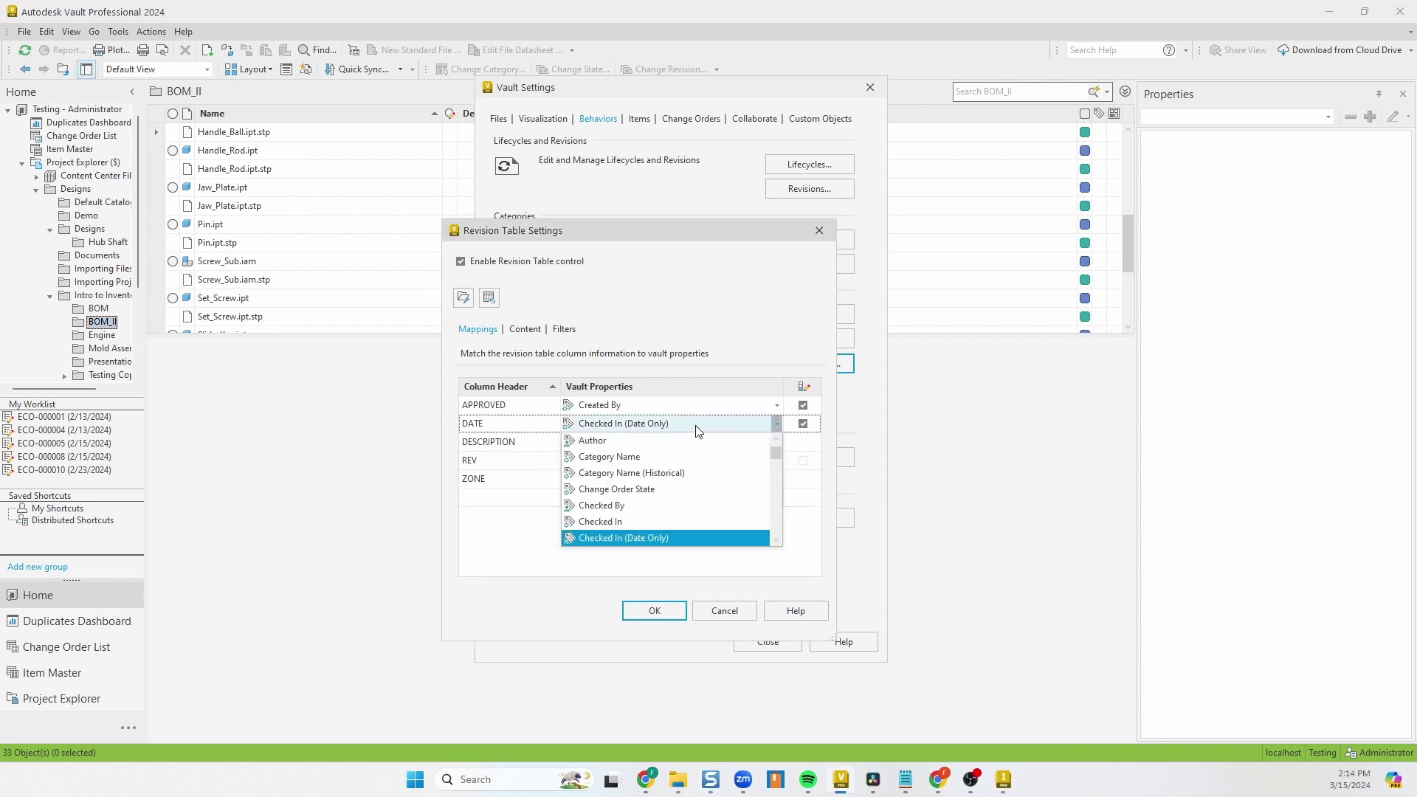
scroll(664, 487, "down", 4)
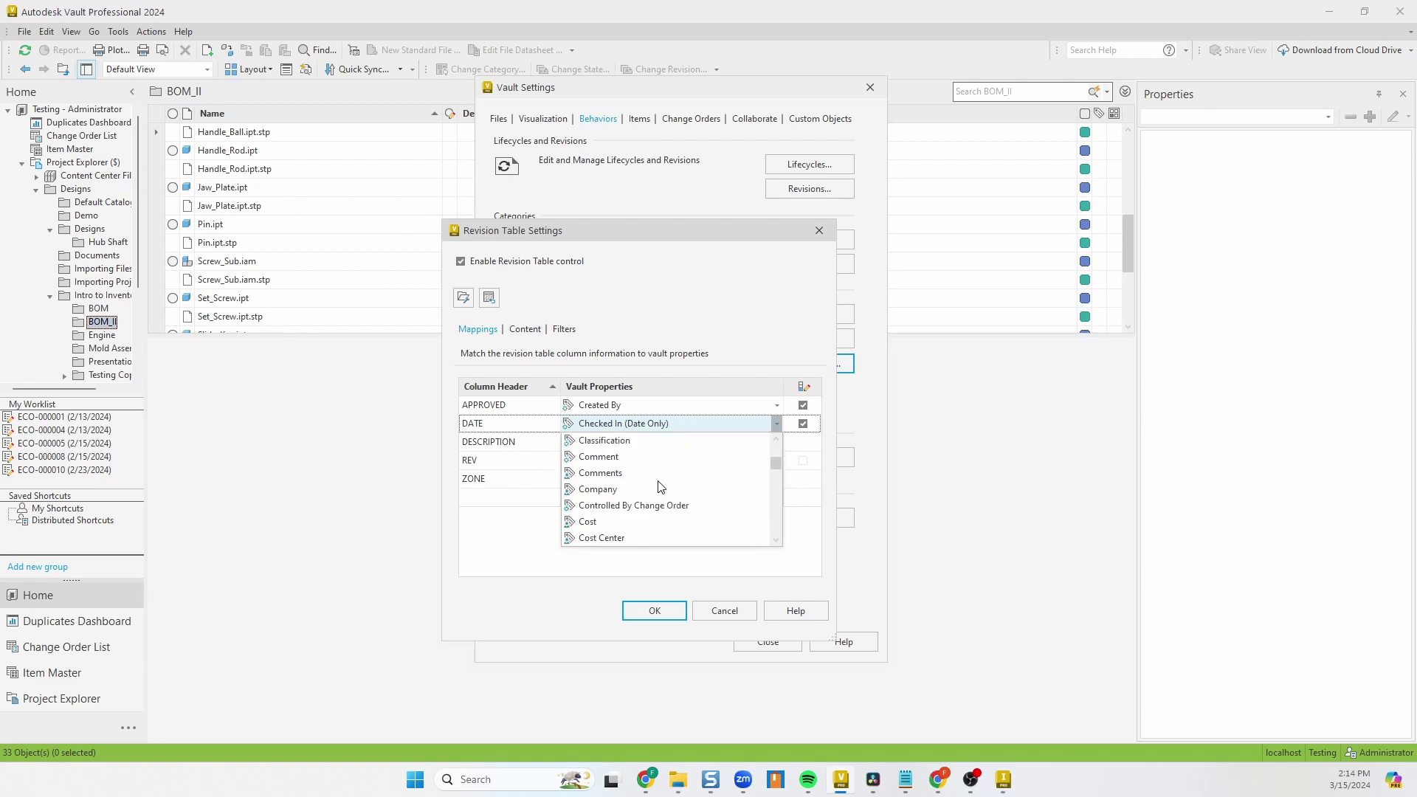
scroll(657, 490, "down", 1)
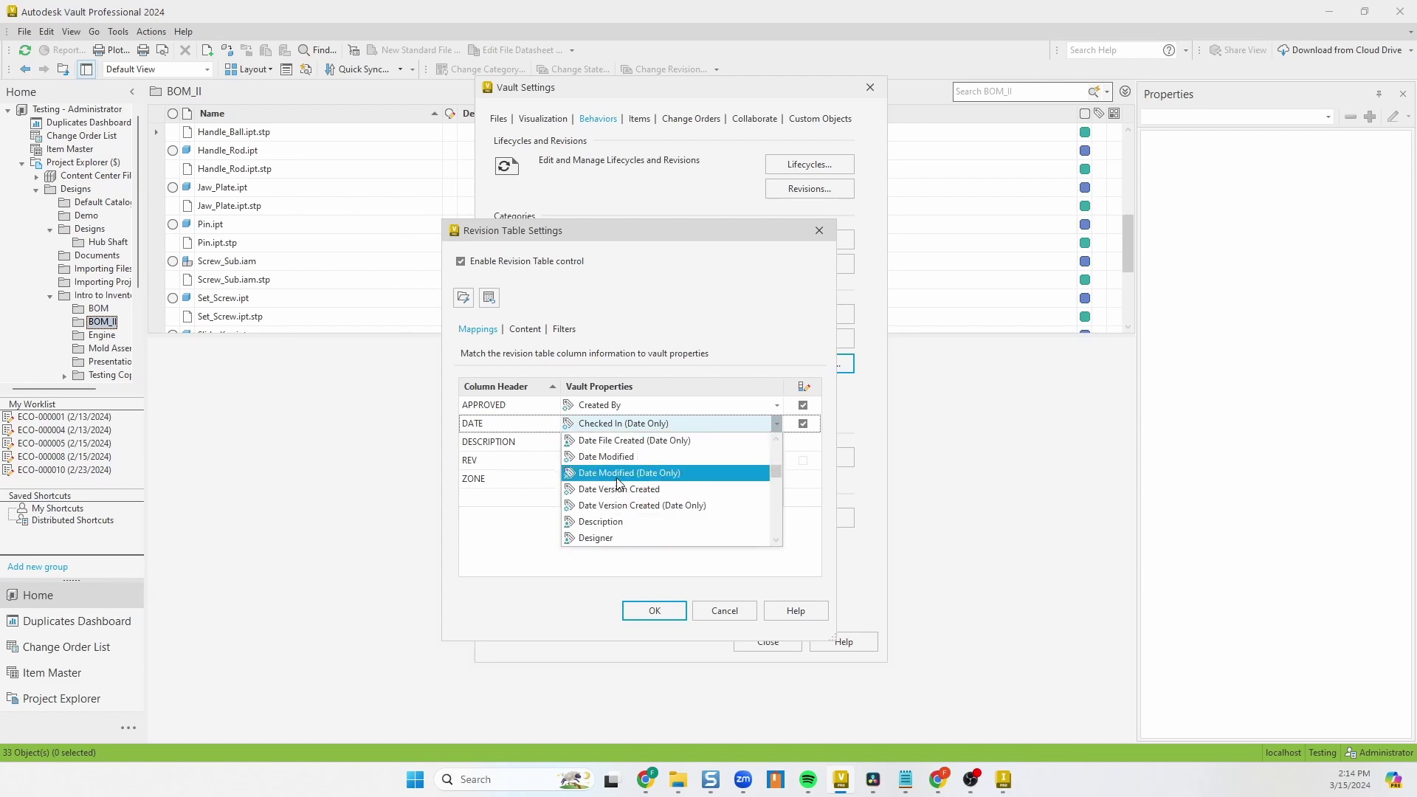
left_click(619, 478)
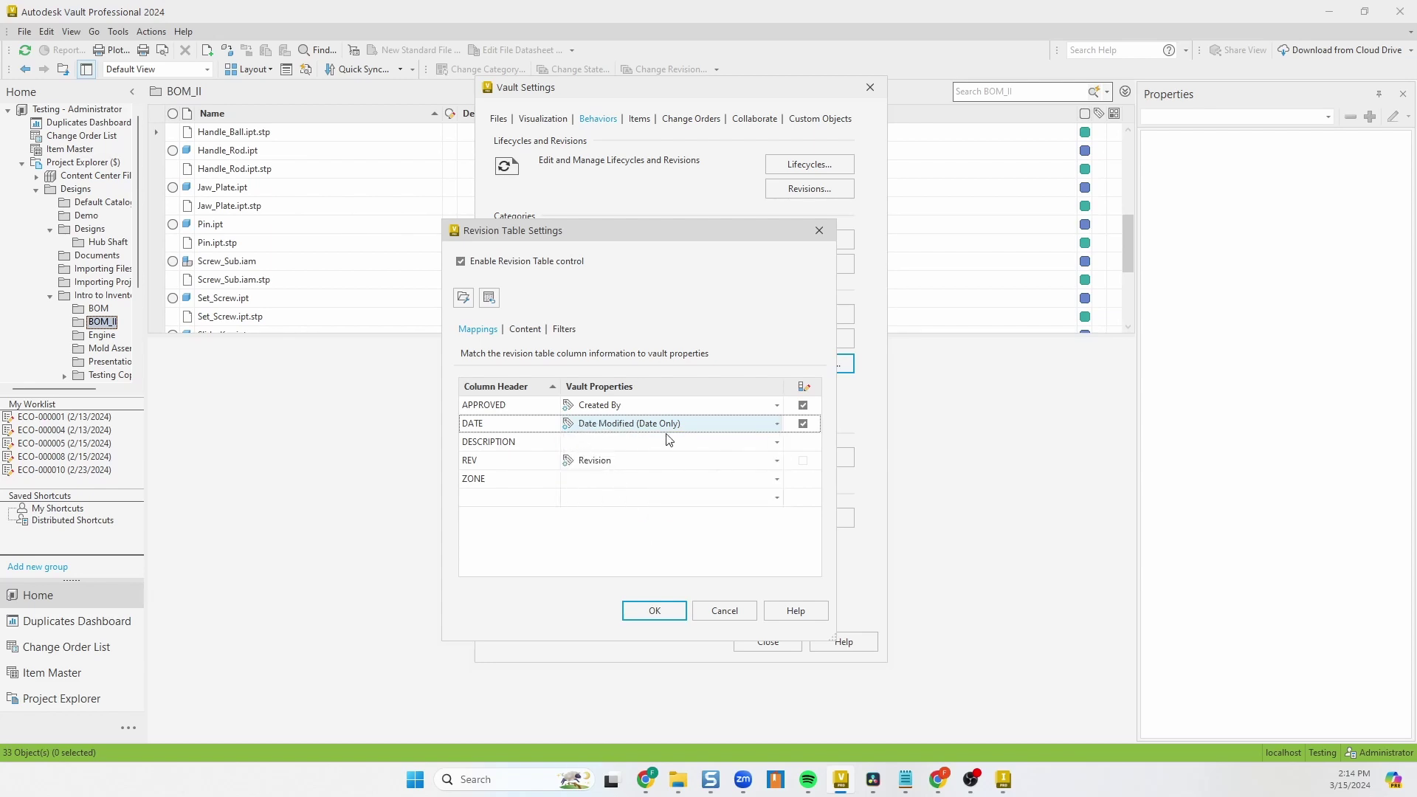
left_click(629, 445)
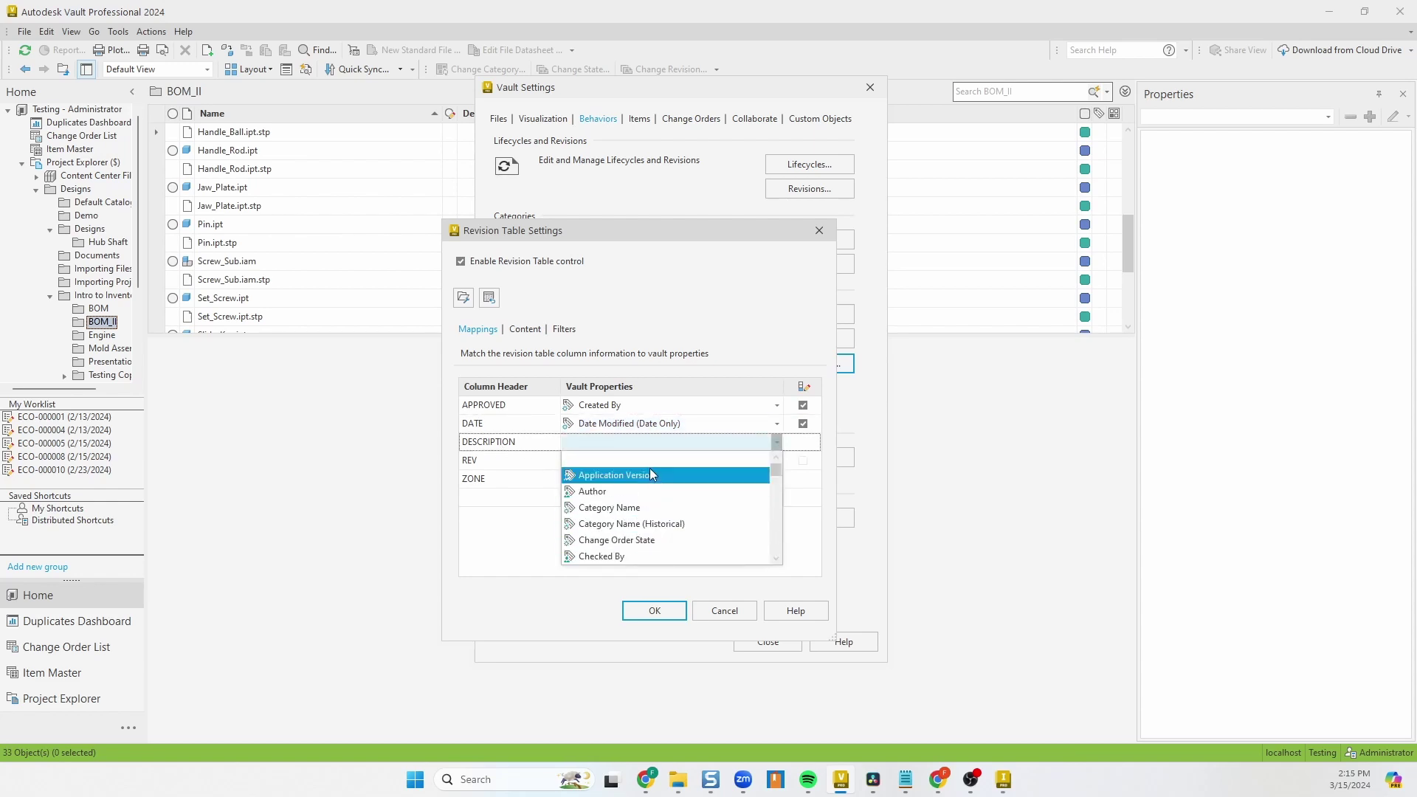
scroll(639, 517, "down", 5)
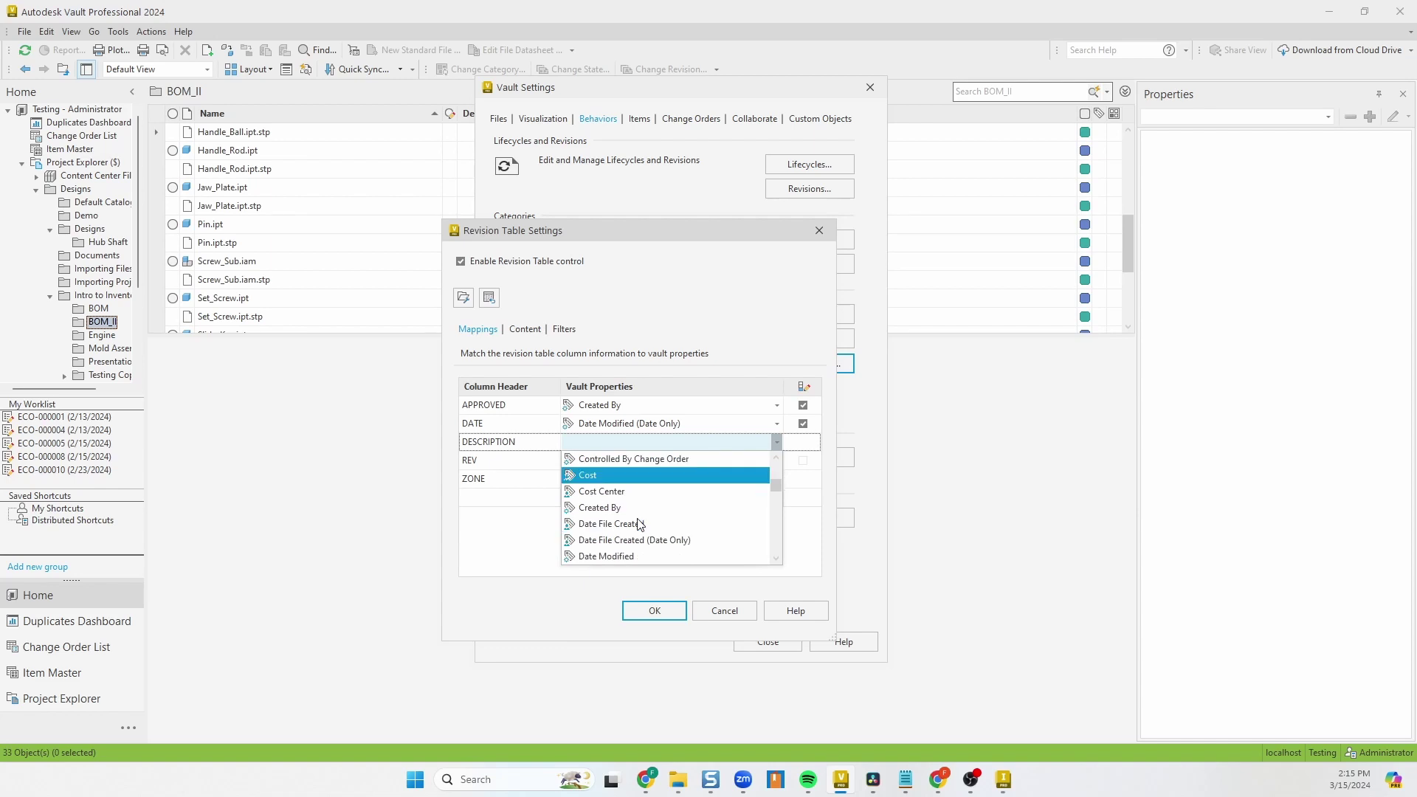
scroll(639, 524, "down", 2)
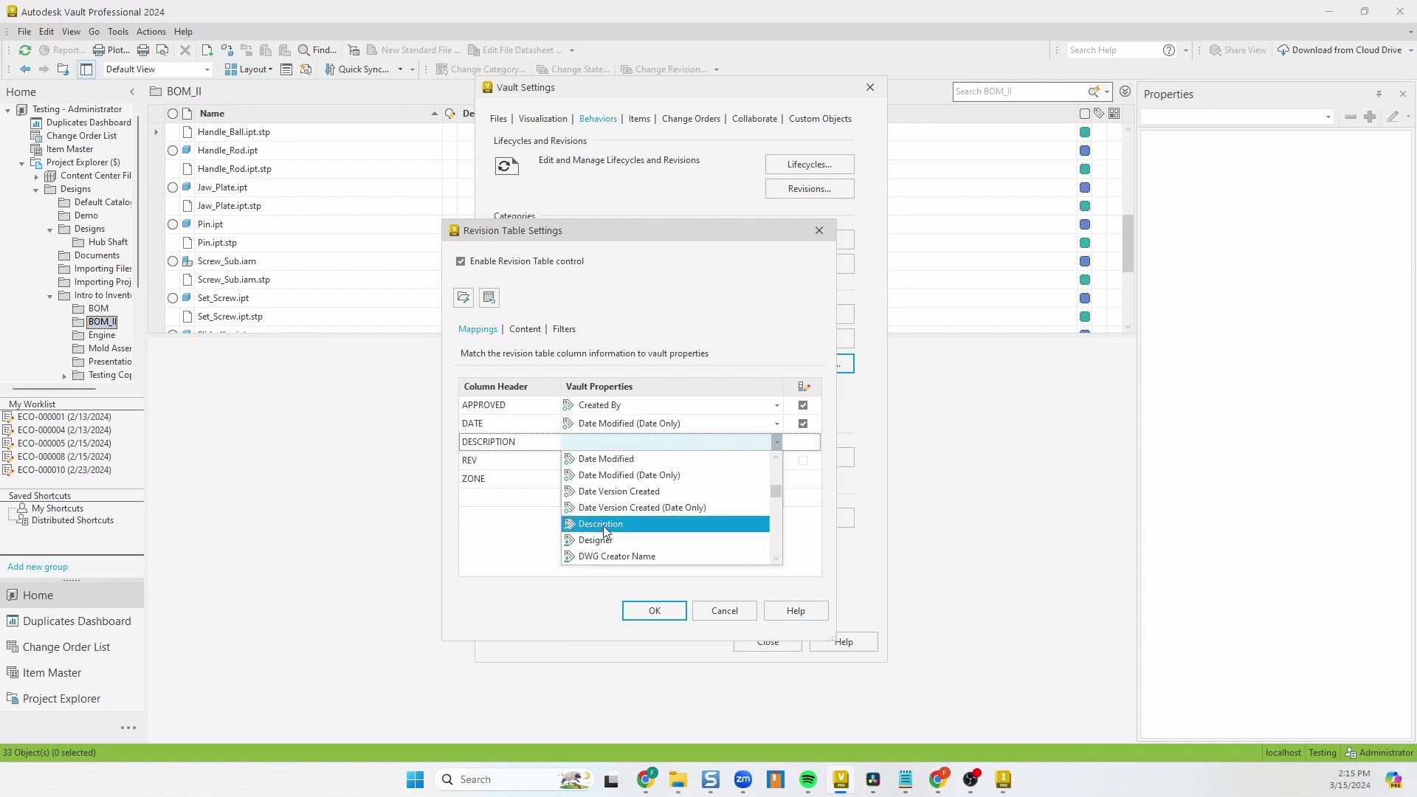
left_click(606, 525)
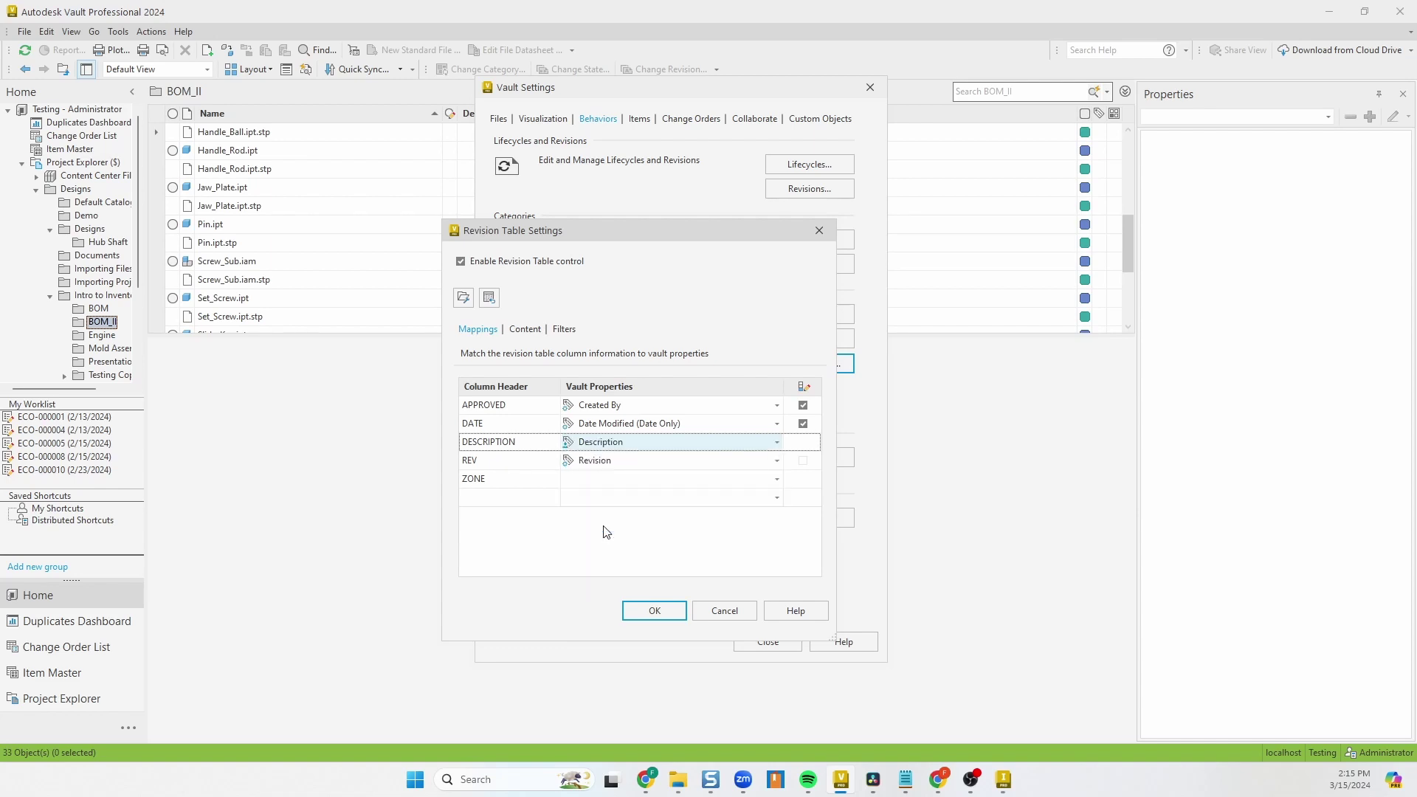
Delete the ZONE row and add an ECO column mapped to Controlled By Change Order.
left_click(524, 484)
right_click(521, 484)
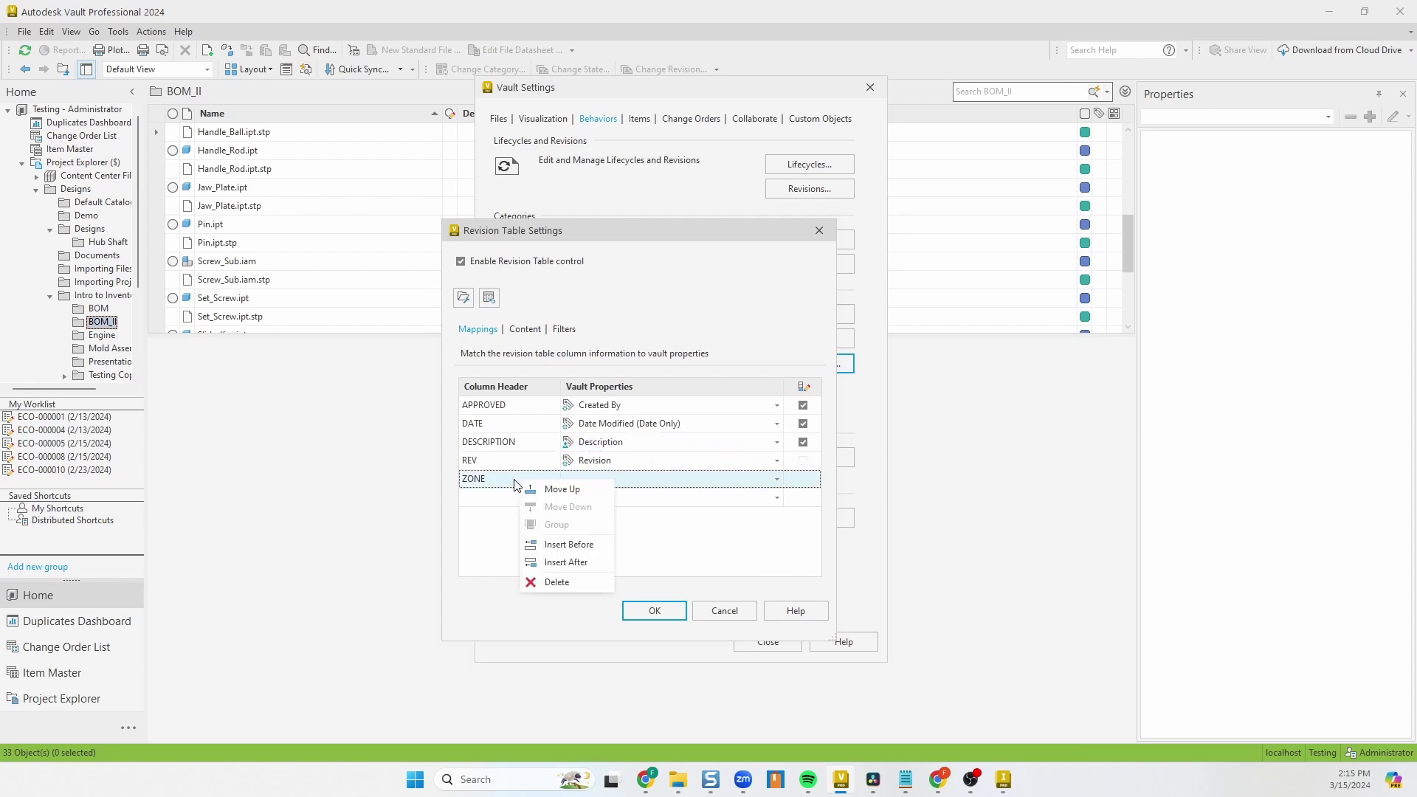
left_click(550, 583)
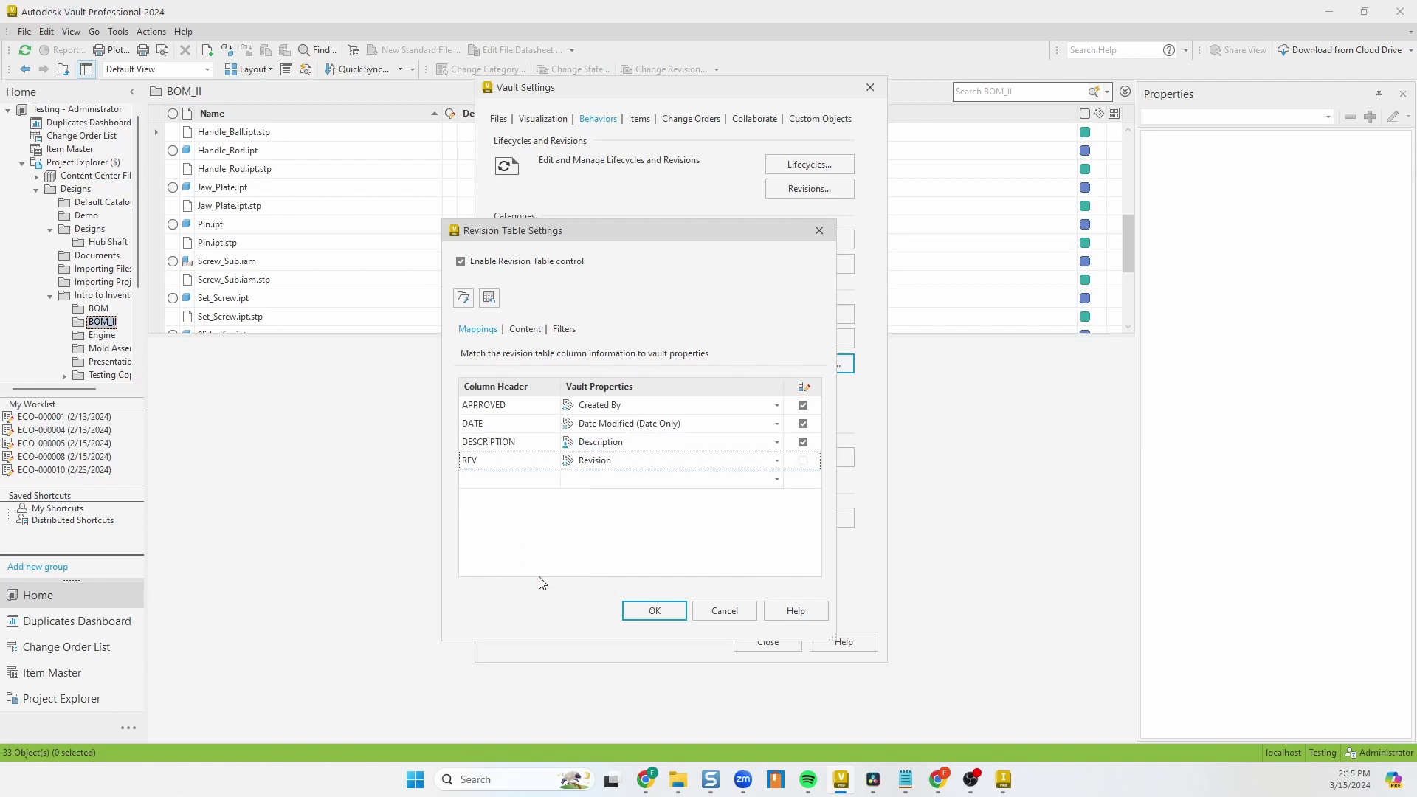
left_click(502, 481)
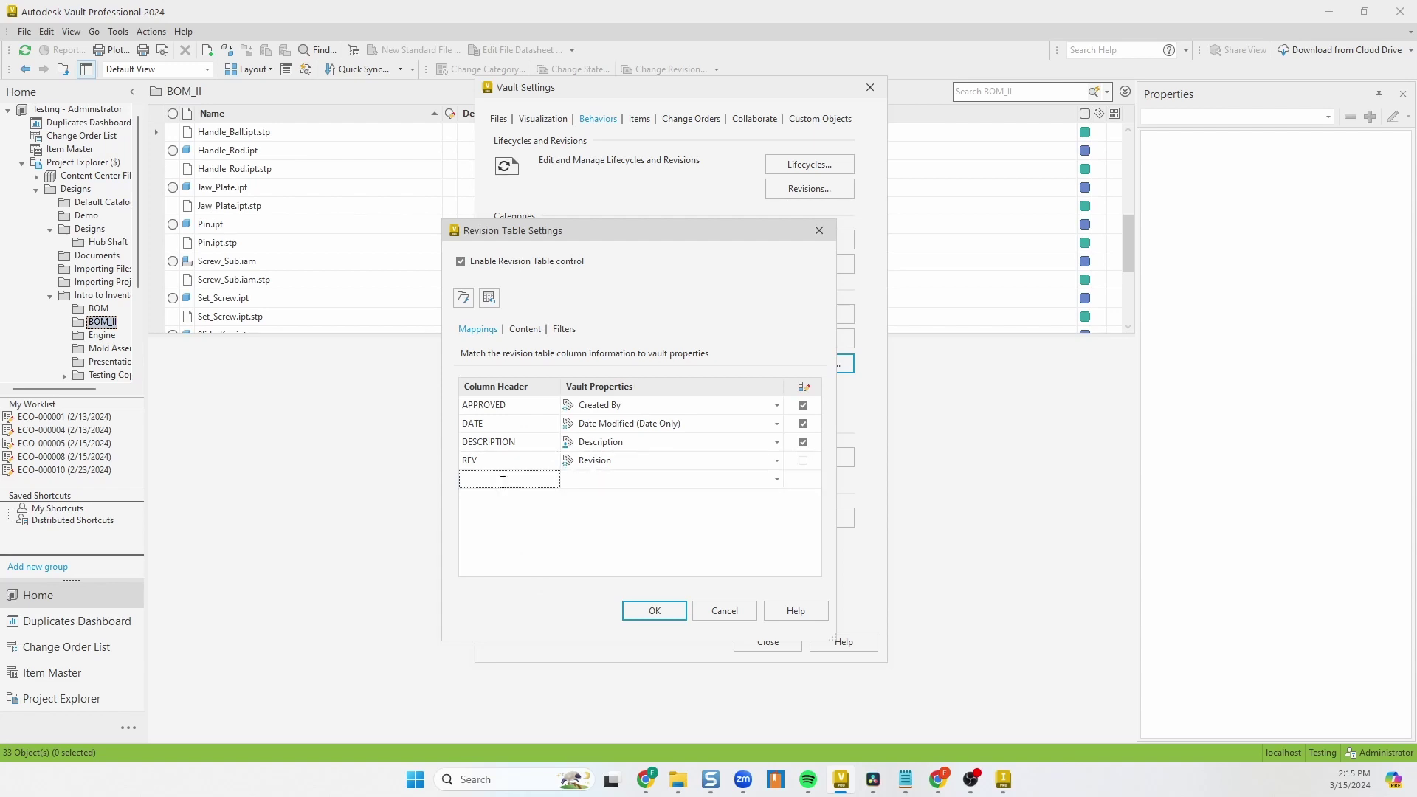
type("ECO")
key("BackSpace")
key("BackSpace")
type("CO")
left_click(638, 479)
scroll(657, 561, "down", 1)
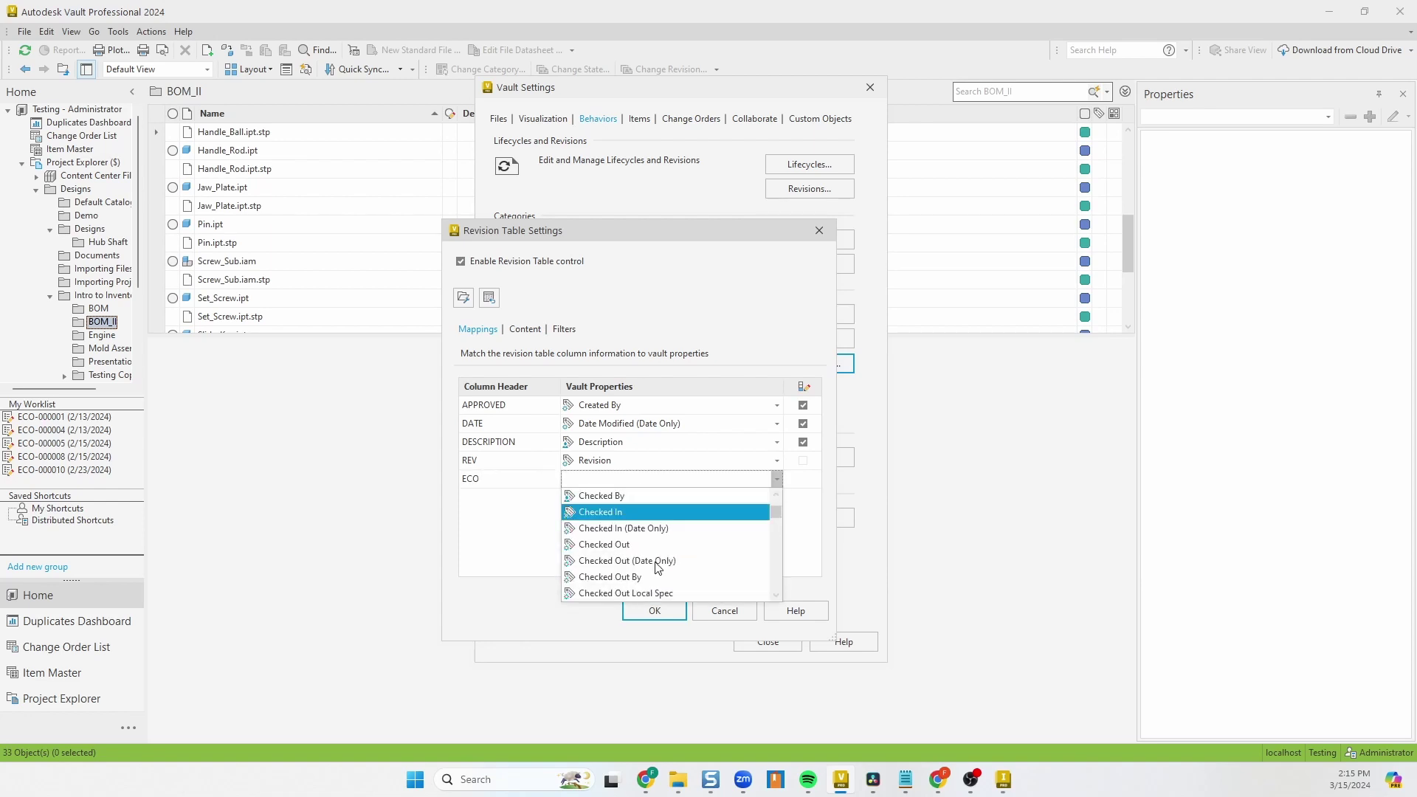
scroll(656, 564, "down", 3)
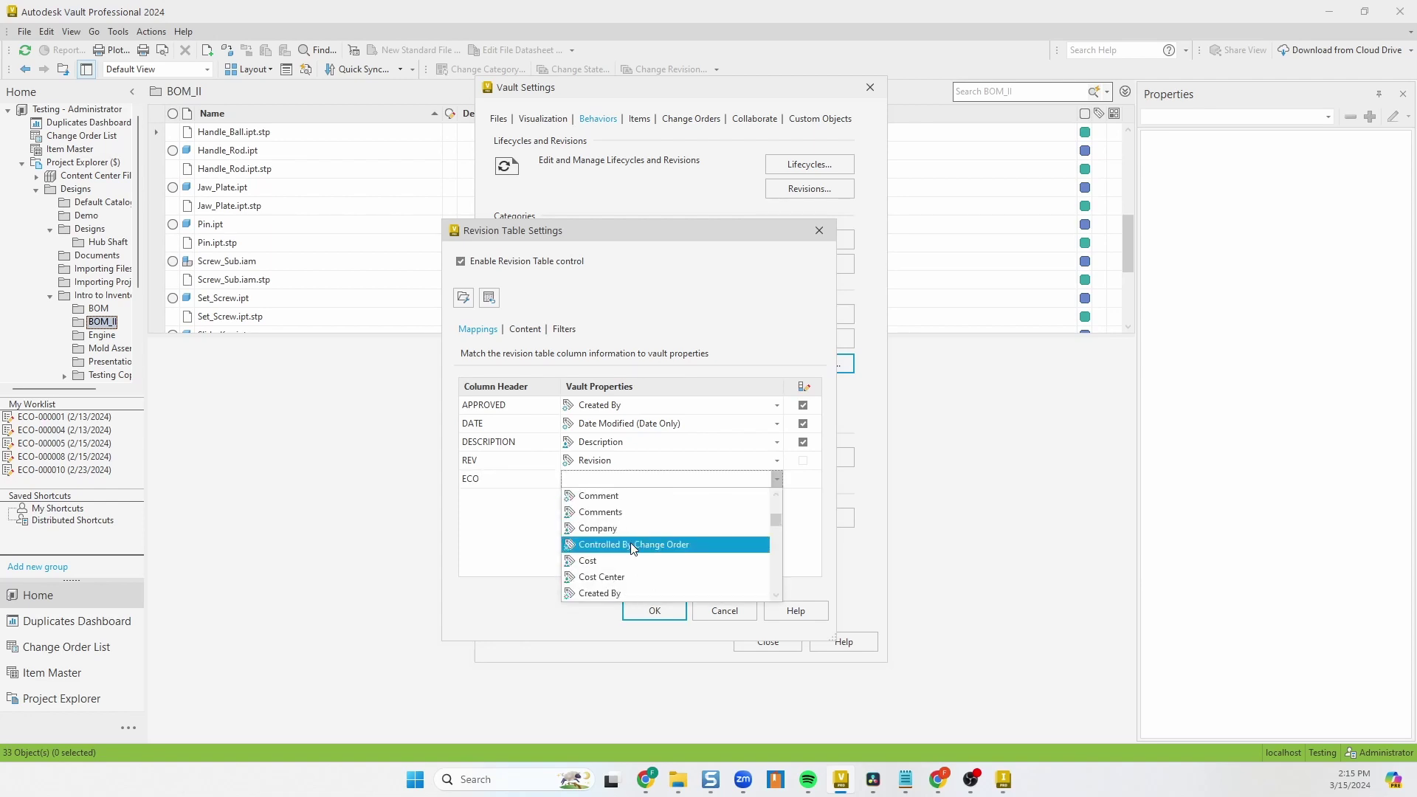
left_click(651, 547)
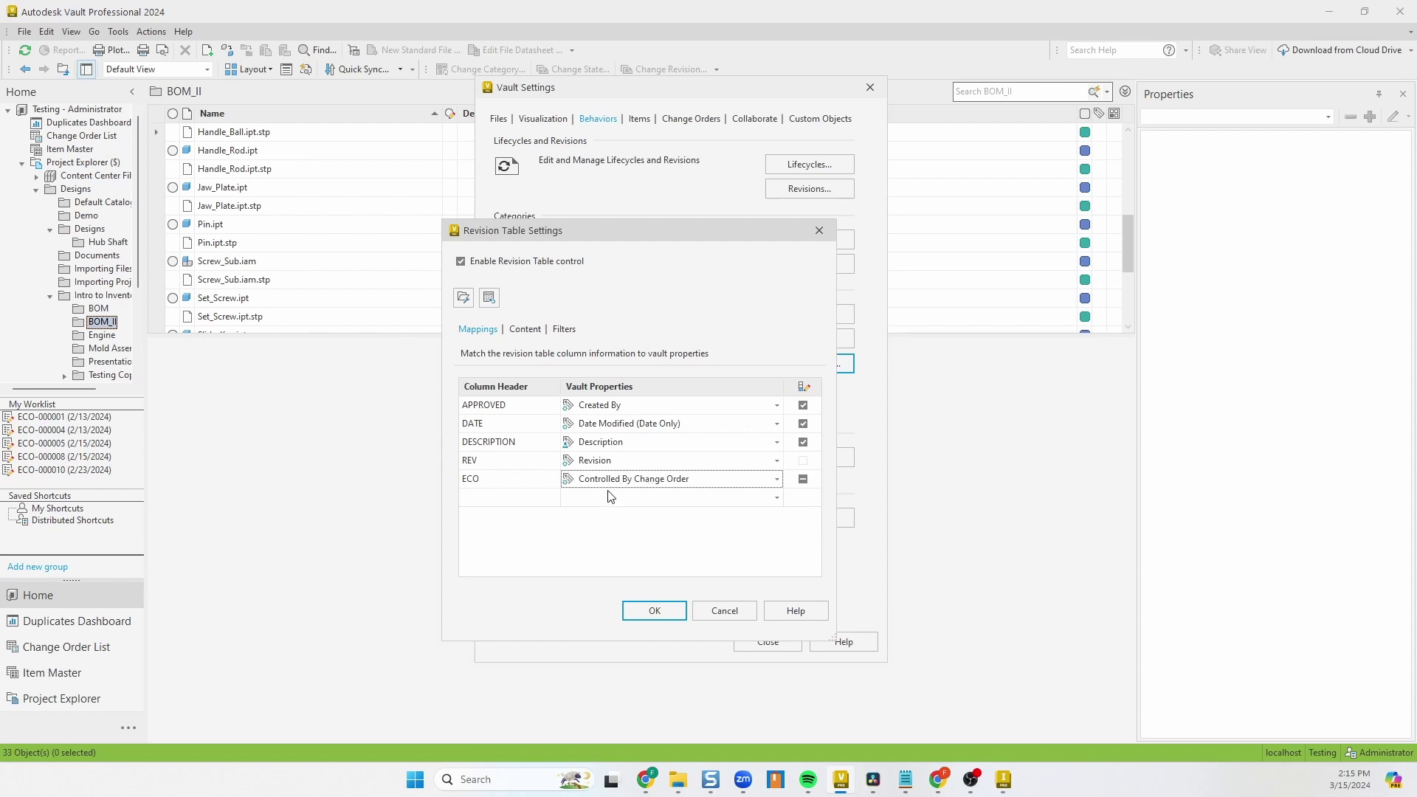
Move the REV mapping below the ECO mapping.
left_click(502, 467)
right_click(506, 463)
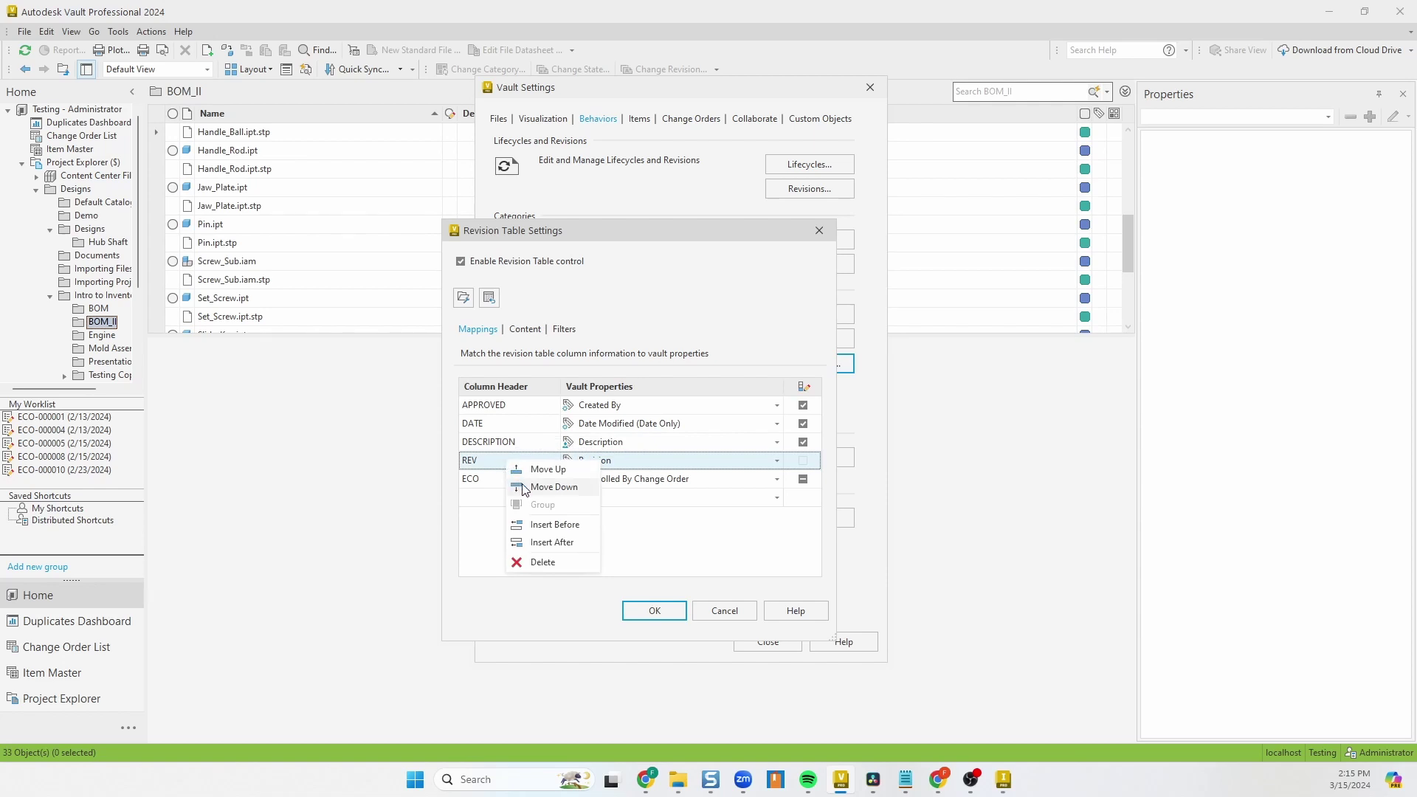
left_click(552, 487)
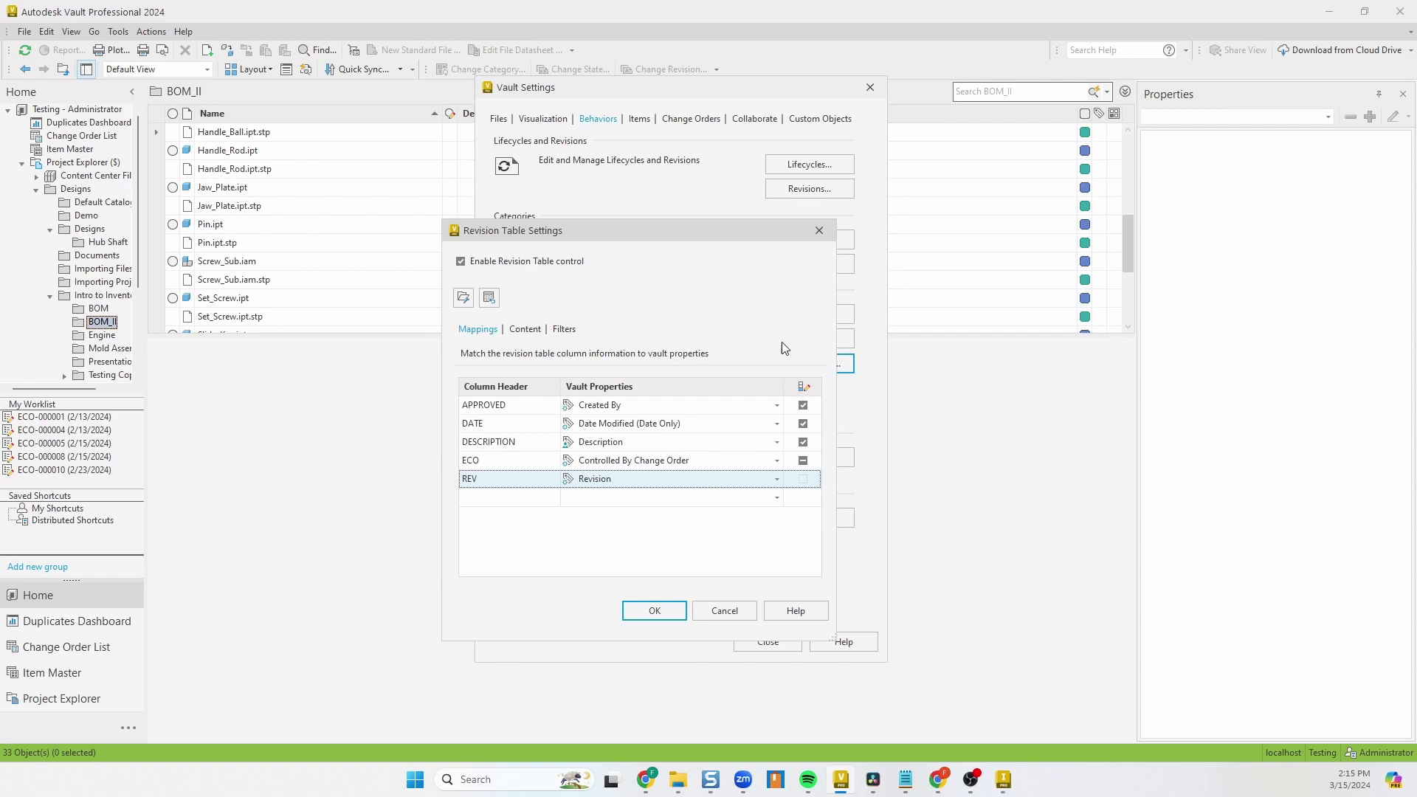
Clear the last-column option for the APPROVED, DATE, DESCRIPTION and ECO rows.
mouse_move(809, 391)
left_click(804, 406)
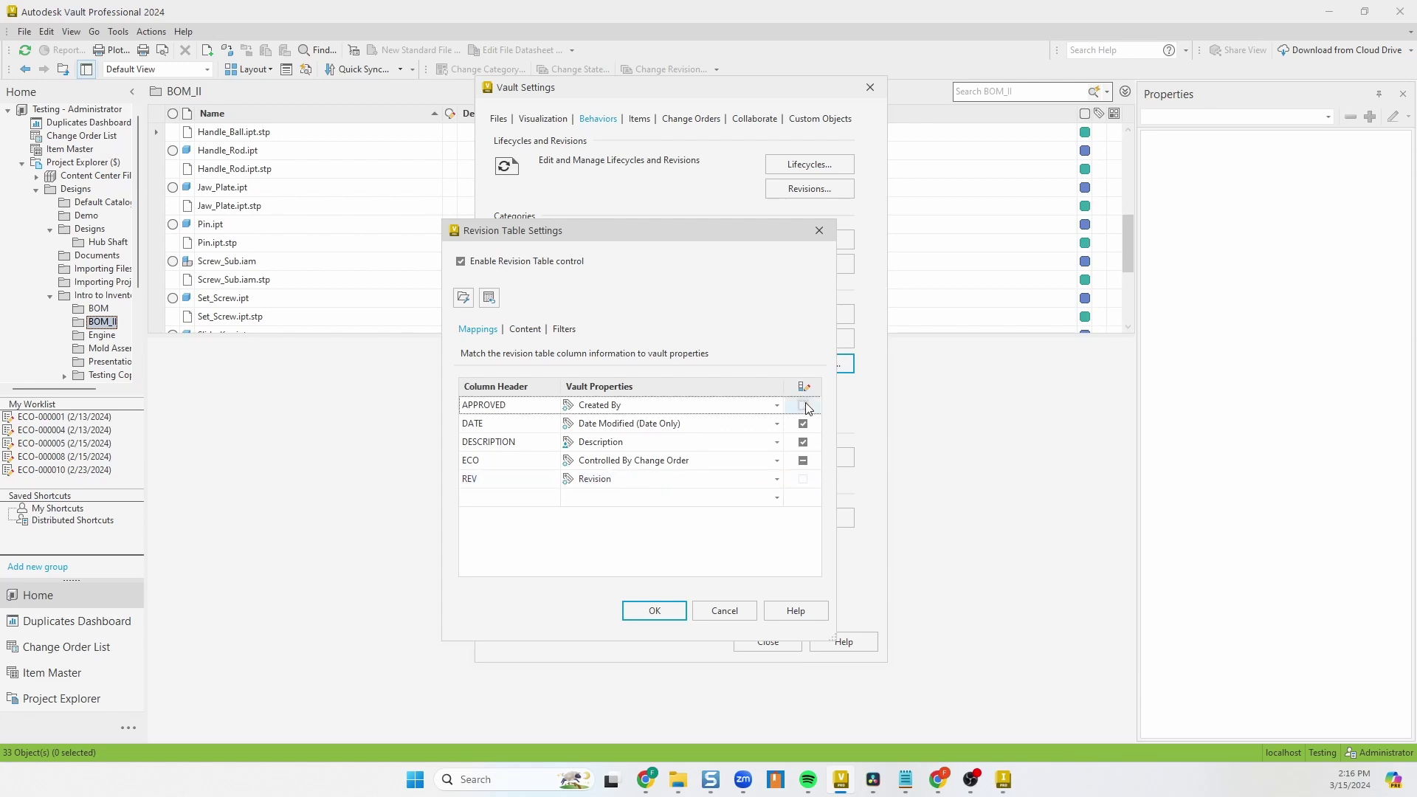
left_click(803, 424)
left_click(803, 462)
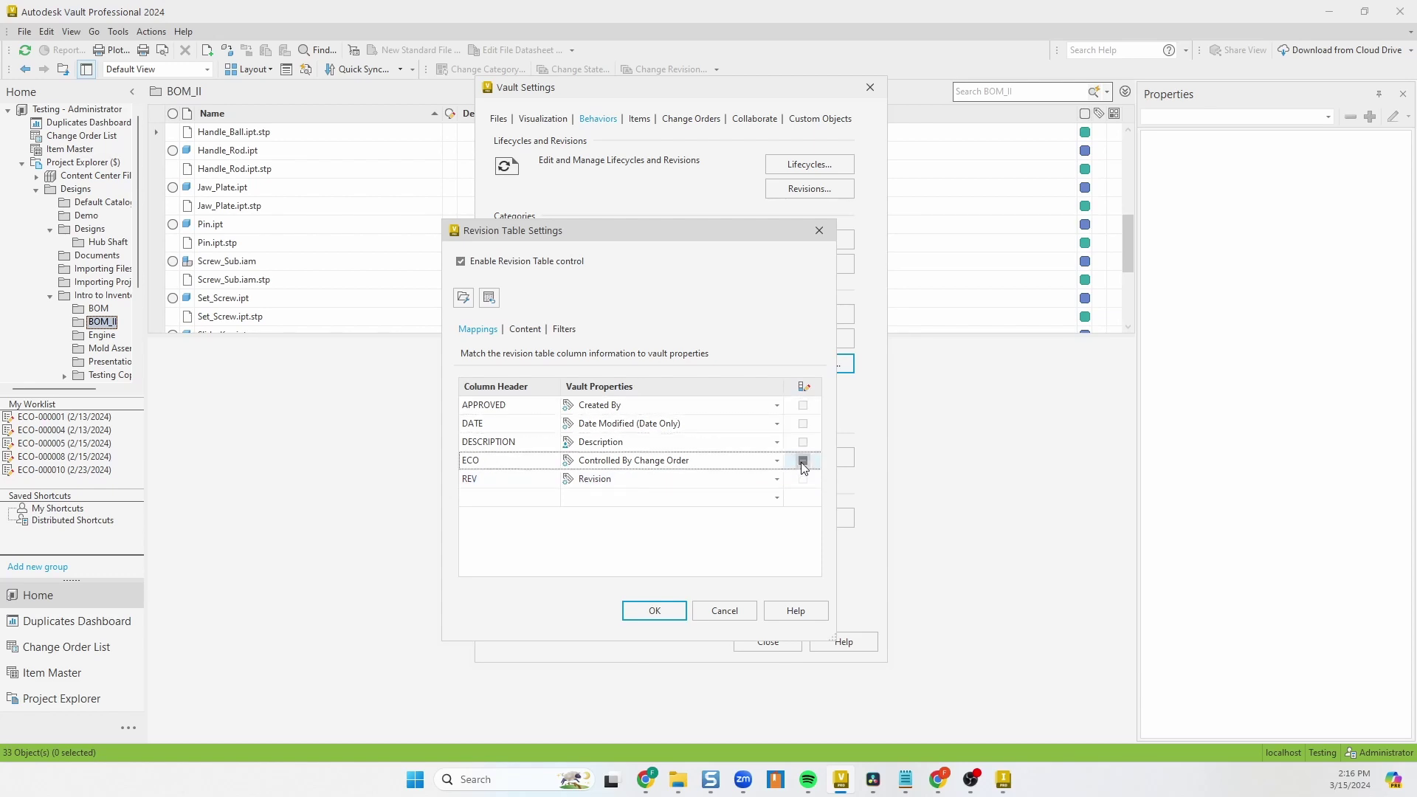
left_click(803, 462)
Enable Update latest revision only, save and close the settings, and return to Inventor.
left_click(526, 330)
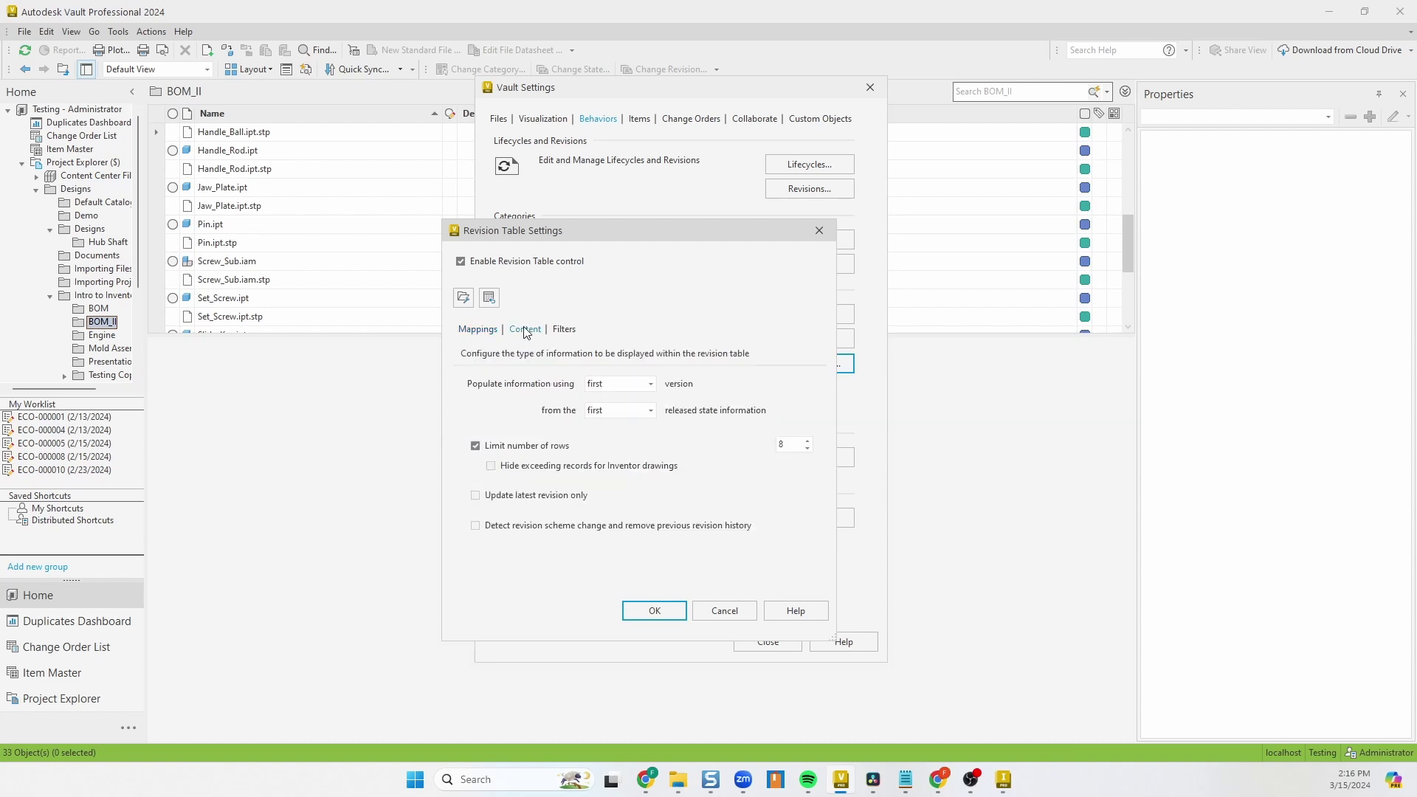
left_click(476, 499)
left_click(478, 330)
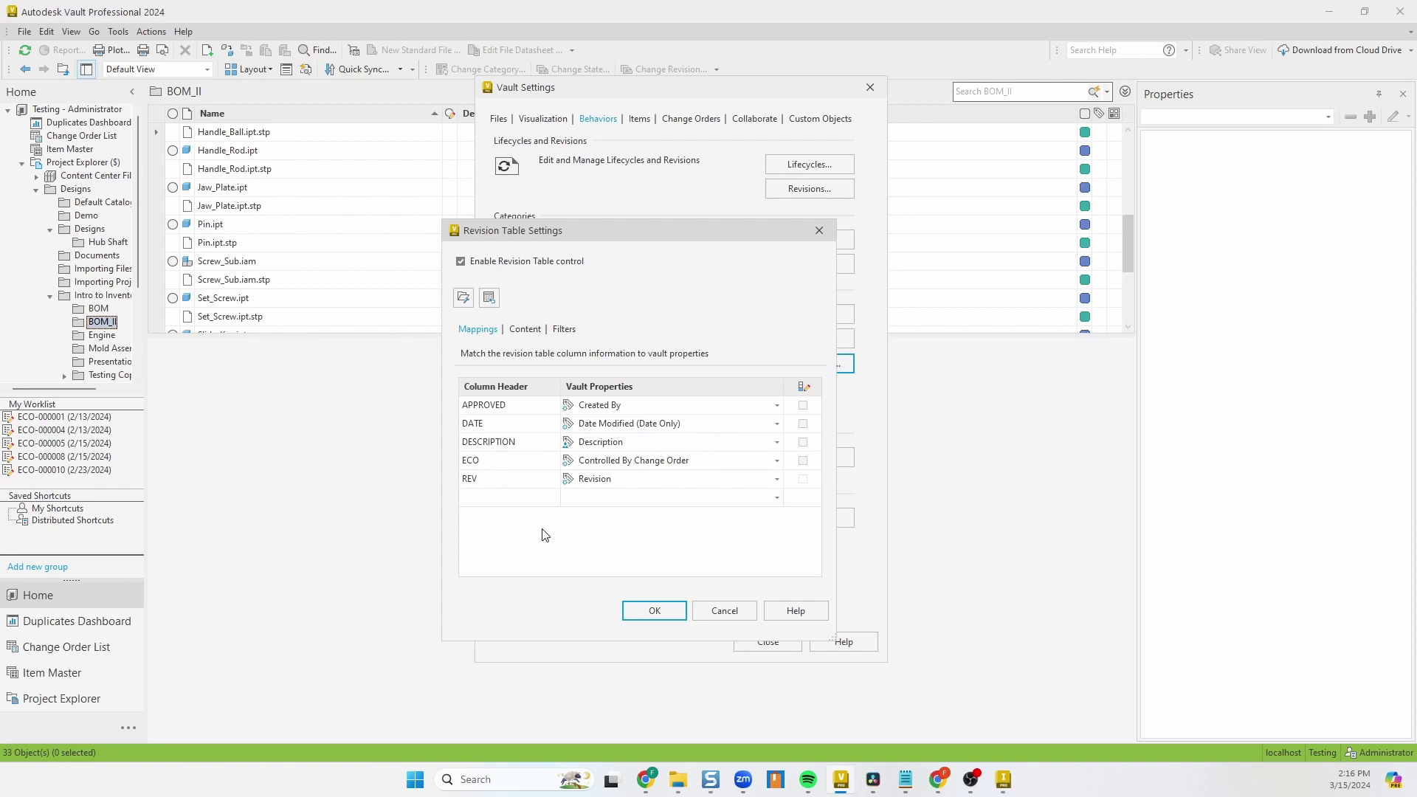
left_click(630, 613)
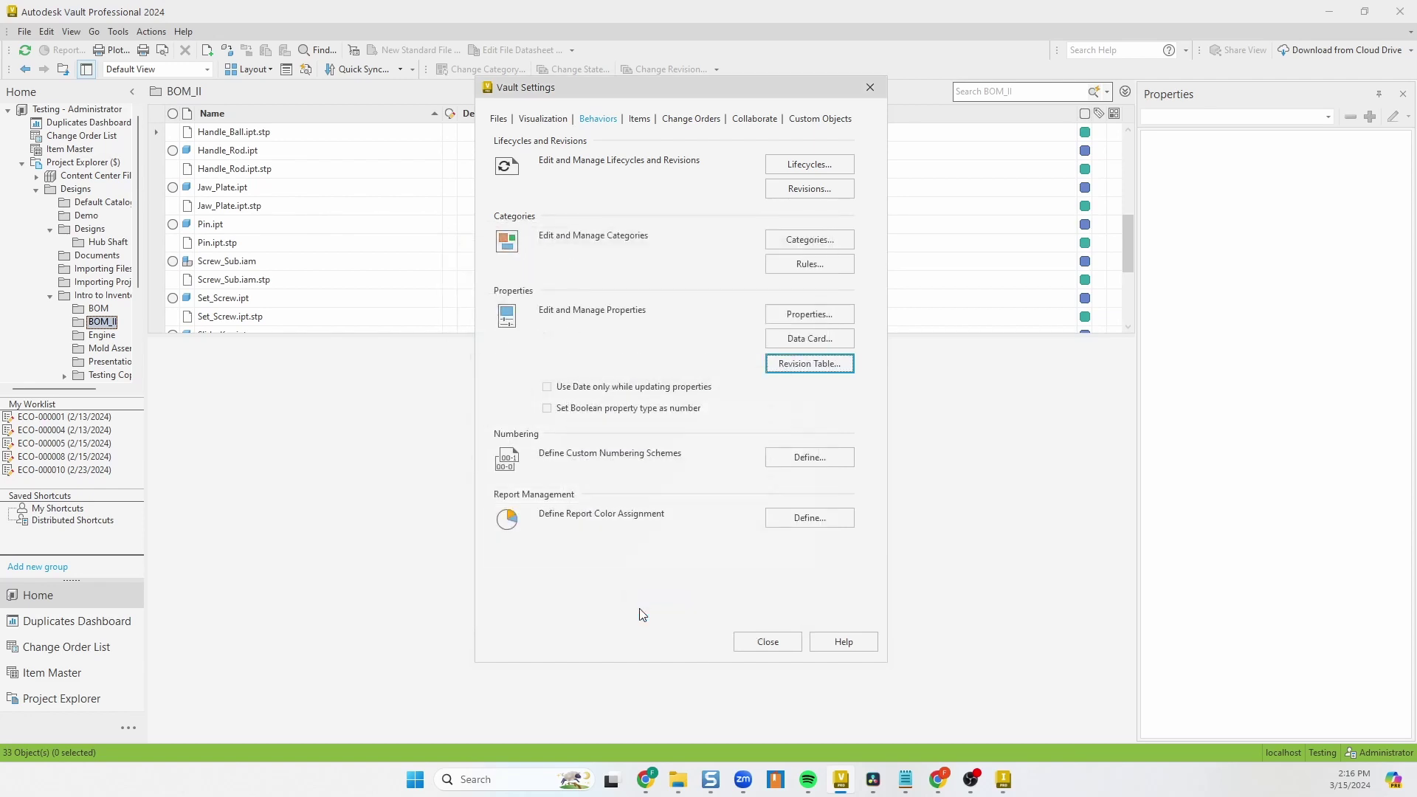
left_click(770, 644)
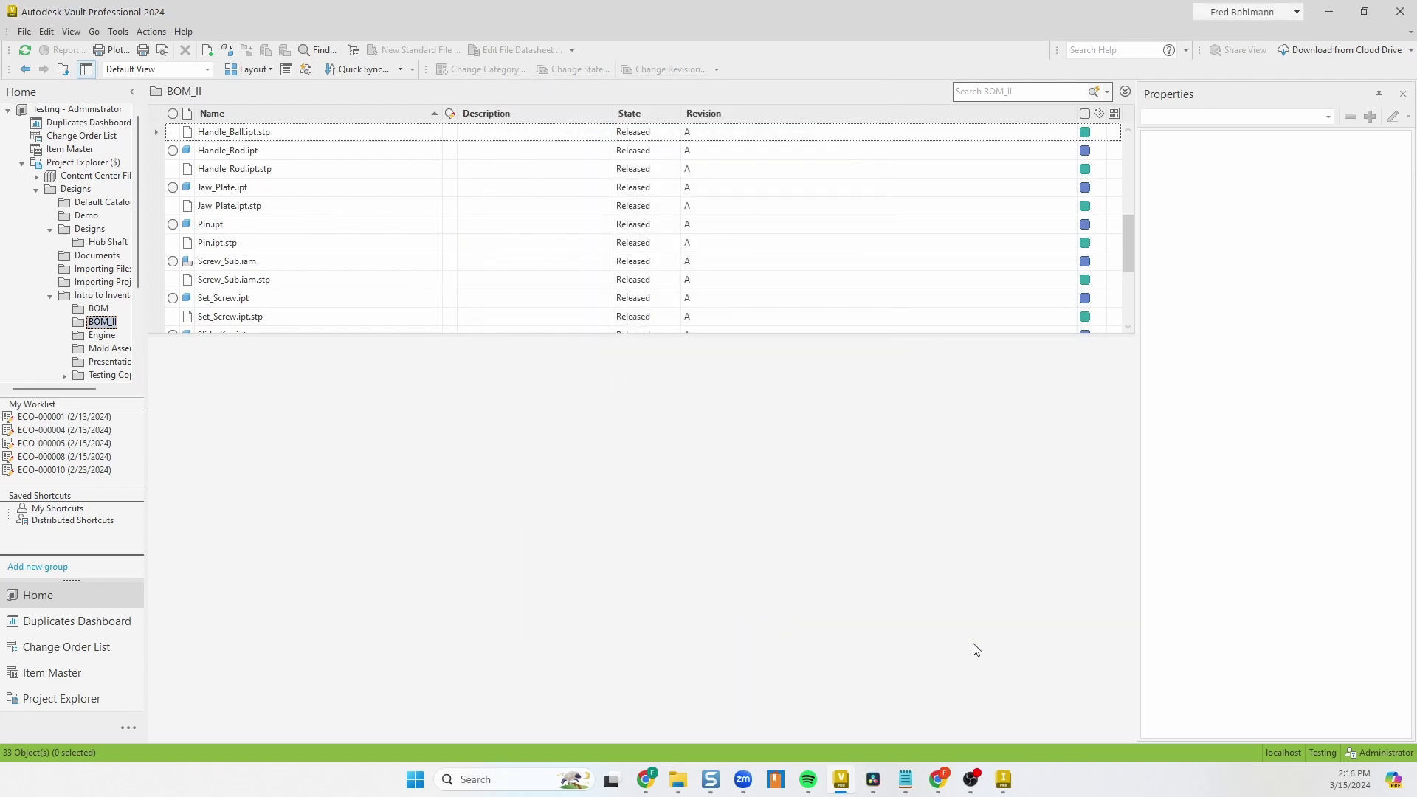
left_click(1007, 783)
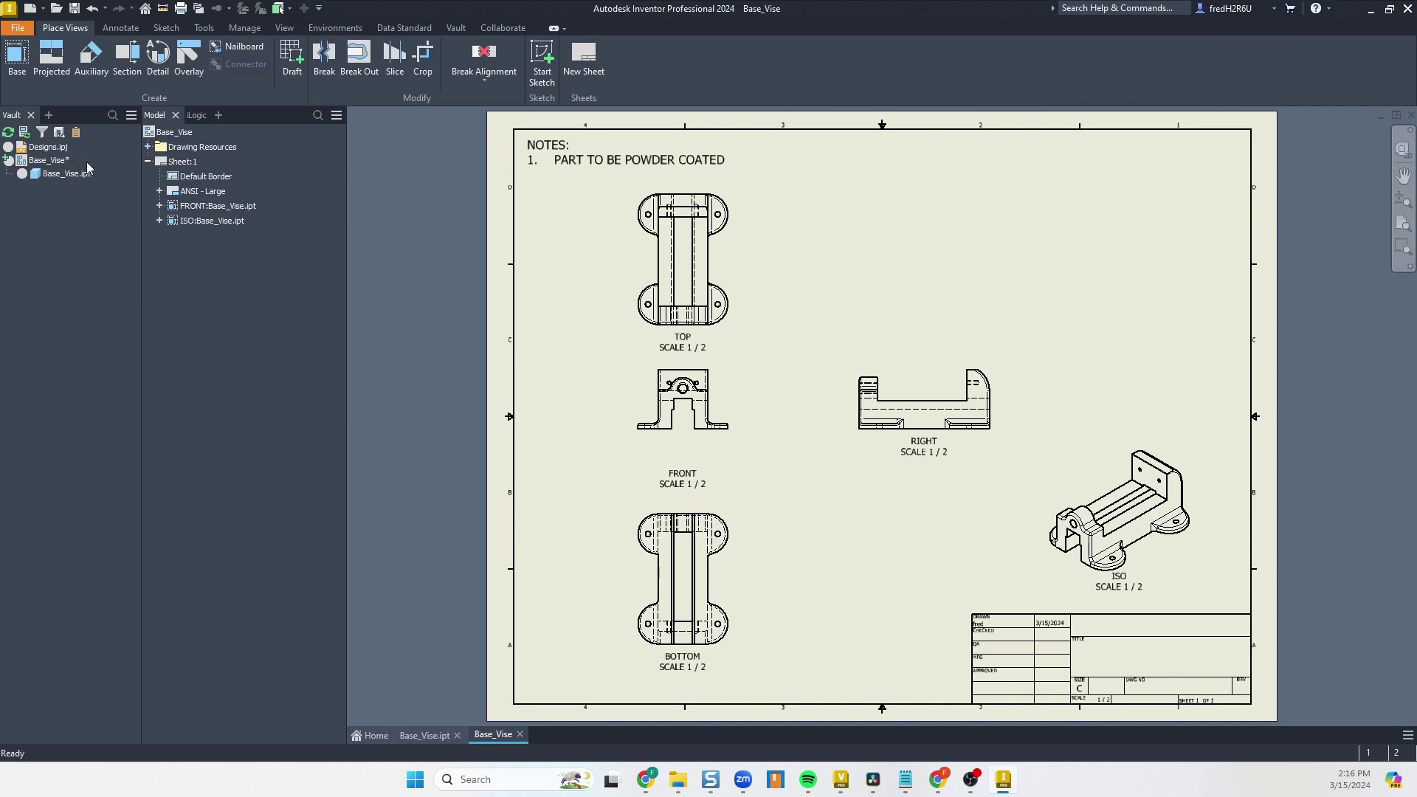
Place a Vault Revision table at the top-right corner of the Base_Vise sheet.
left_click(120, 27)
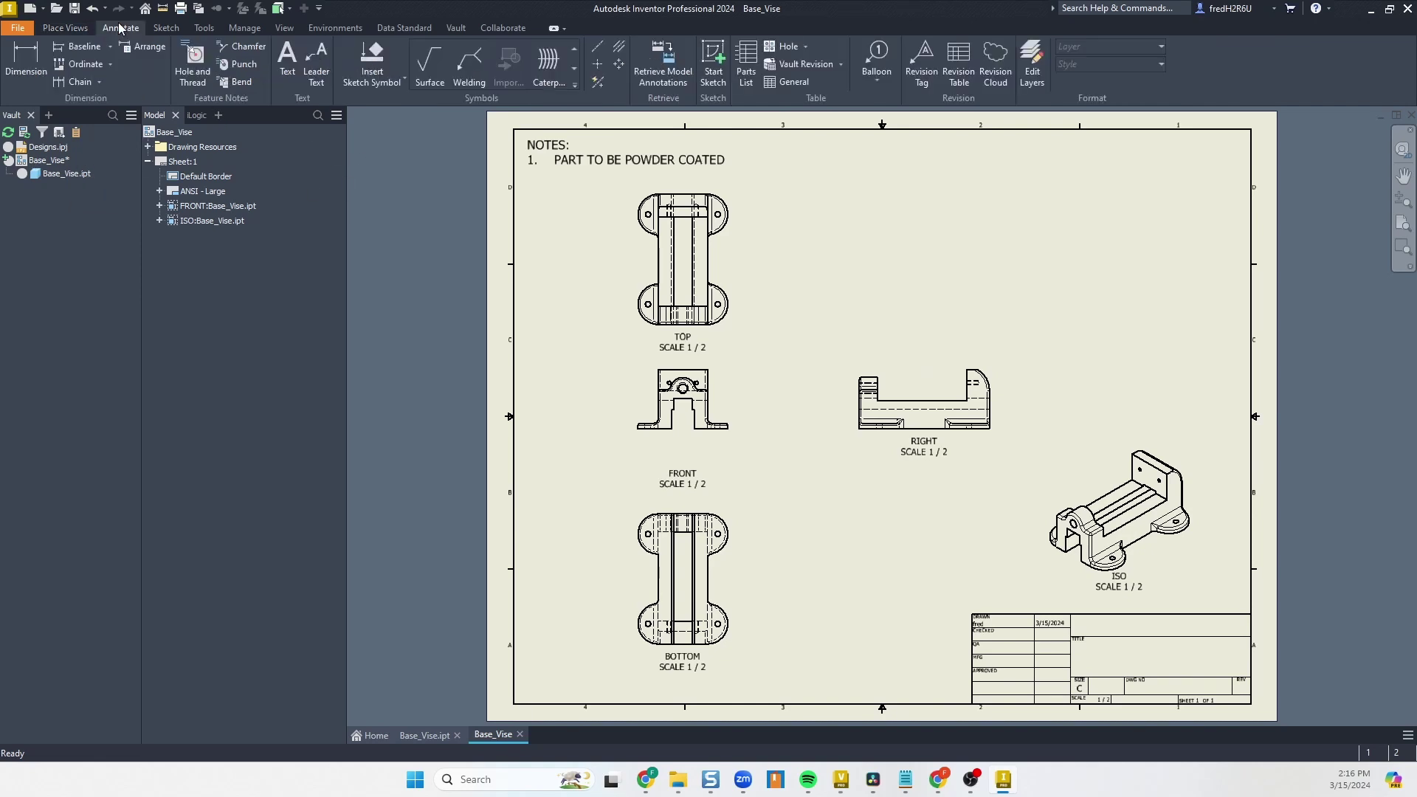
left_click(841, 65)
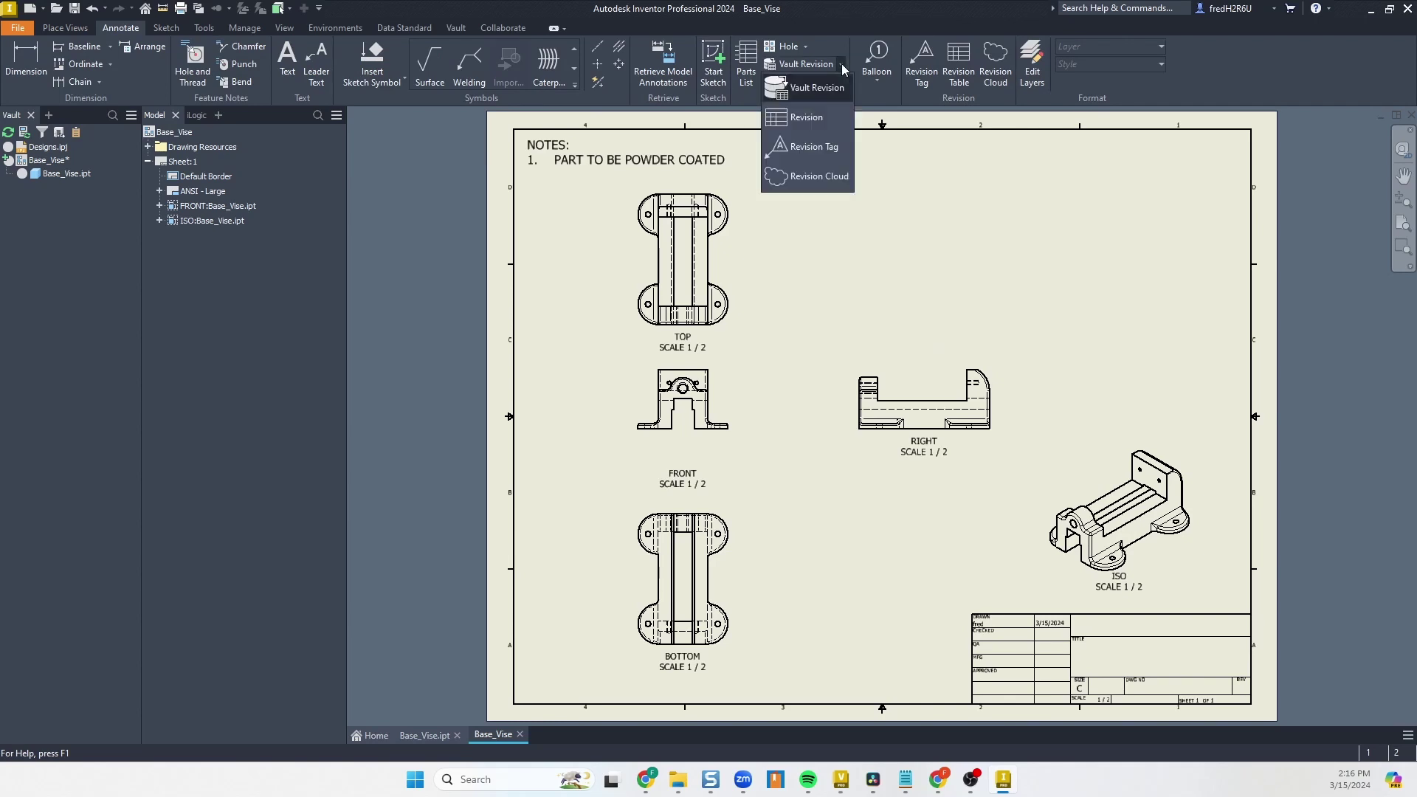
left_click(805, 90)
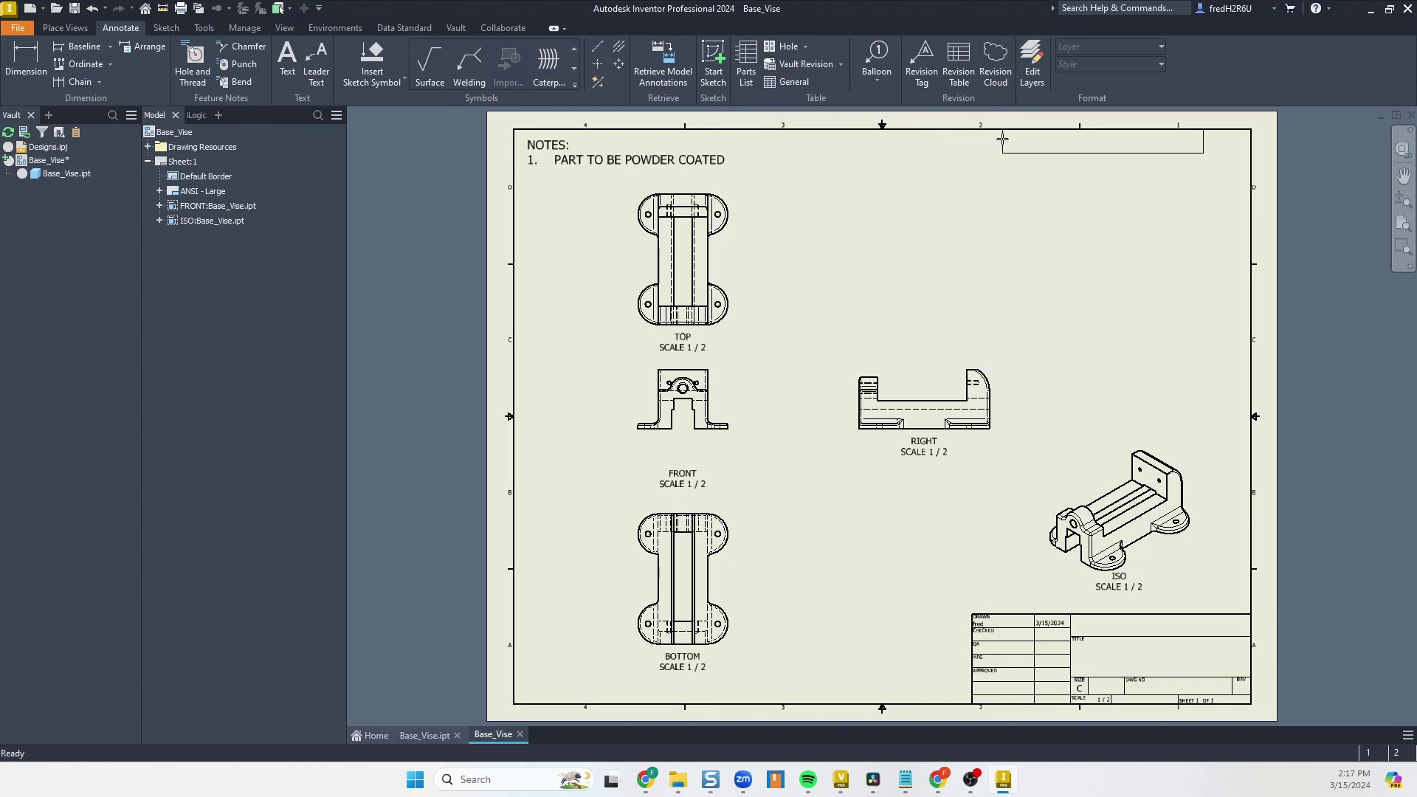
left_click(1041, 145)
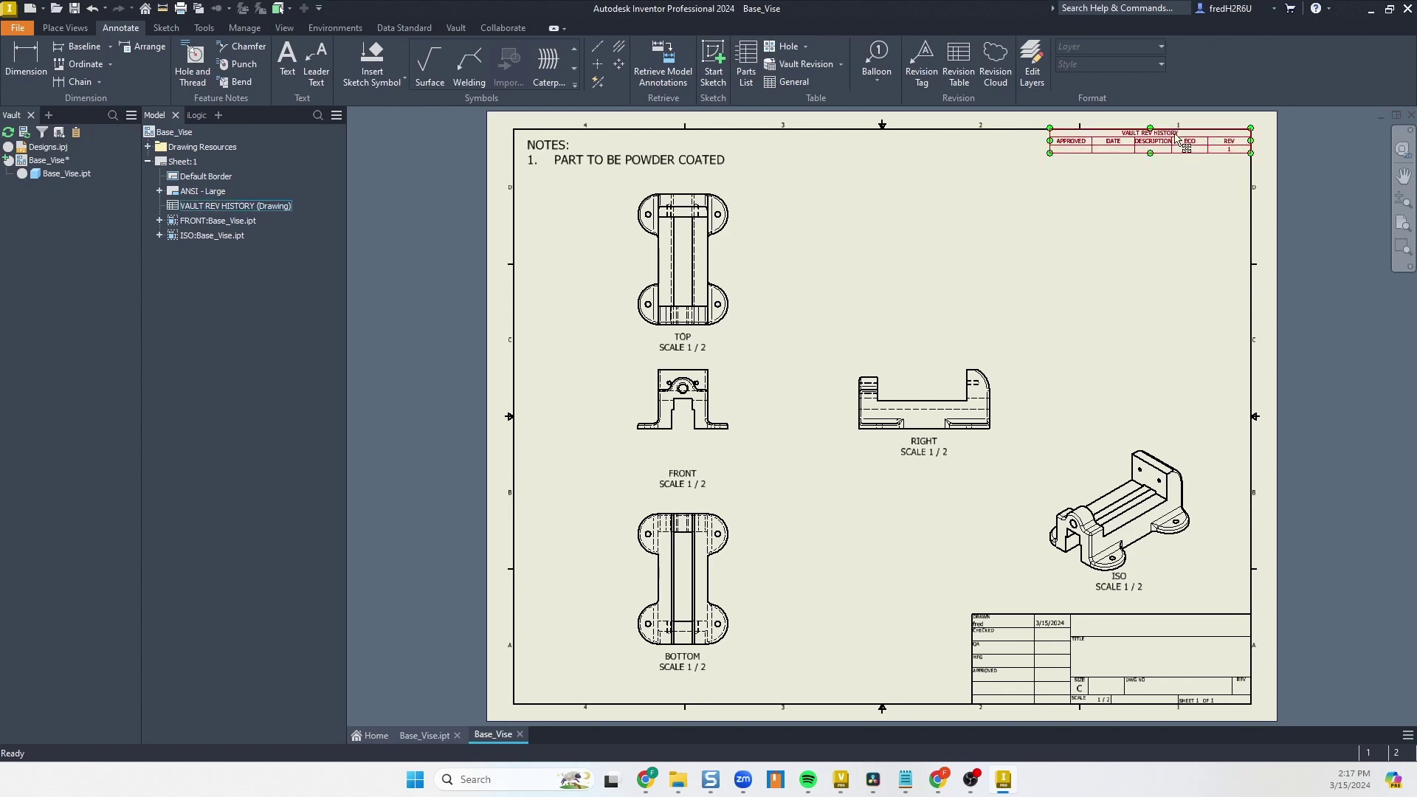
scroll(1178, 137, "up", 2)
Widen the APPROVED and DESCRIPTION columns and narrow the DATE column of the revision table.
left_click(1044, 165)
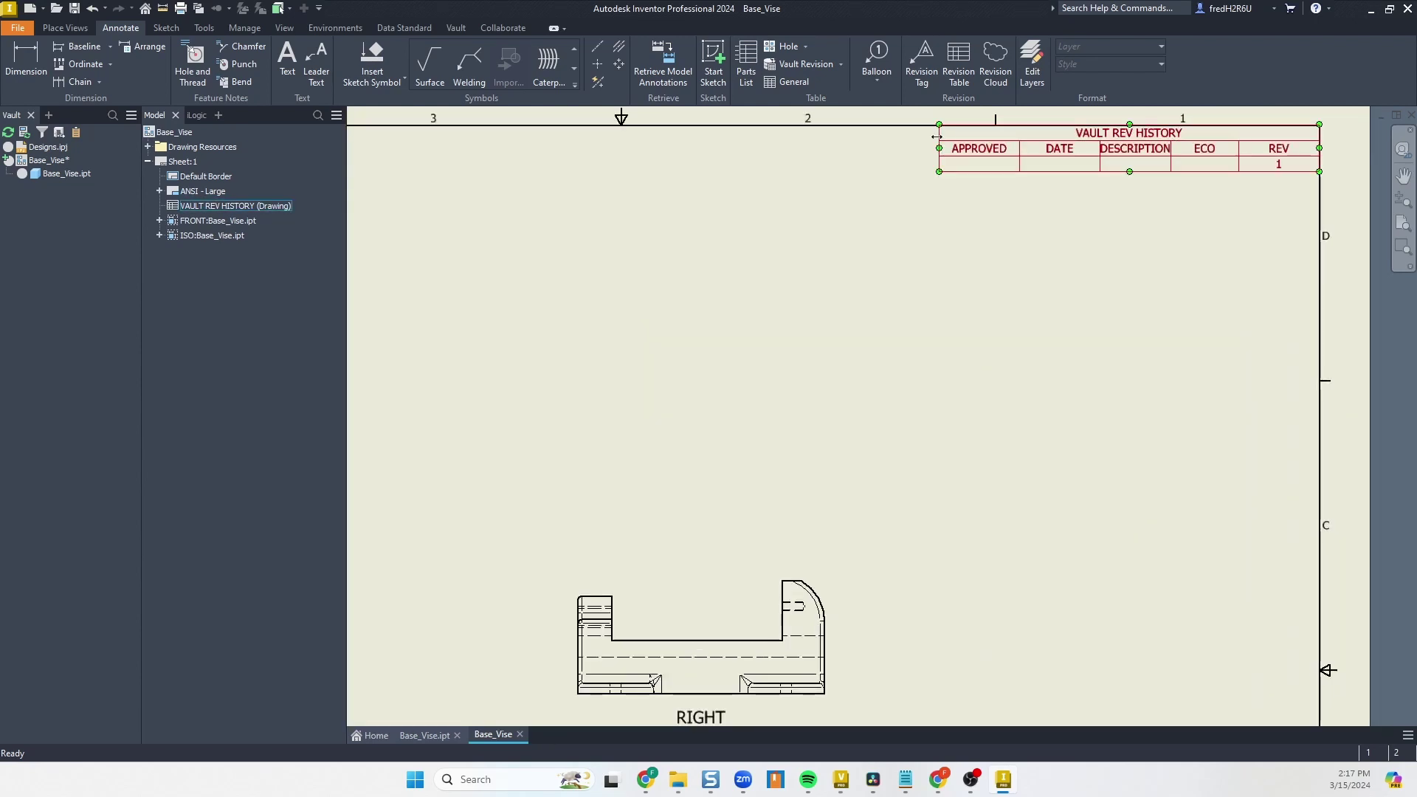
left_click_drag(939, 133, 832, 134)
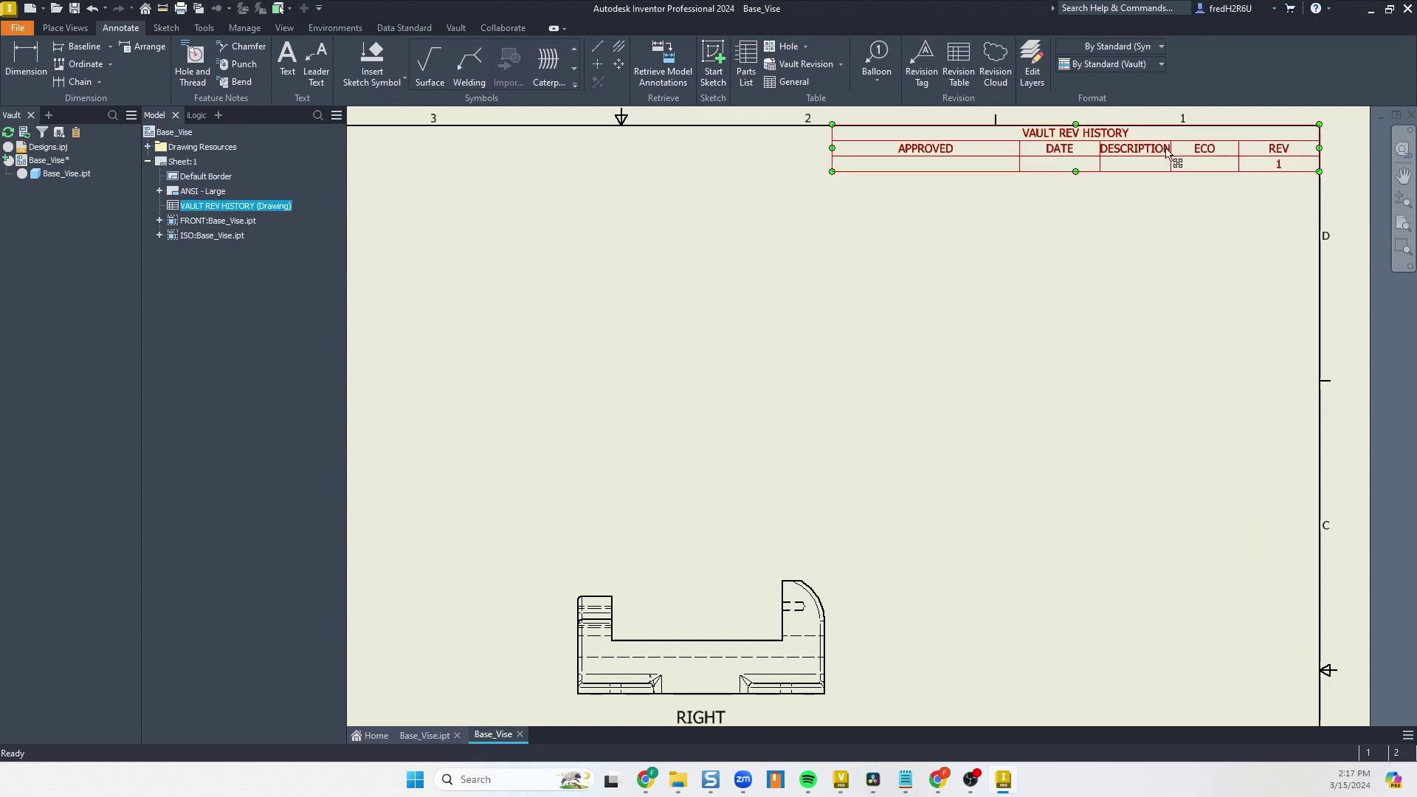
left_click_drag(1100, 149, 928, 147)
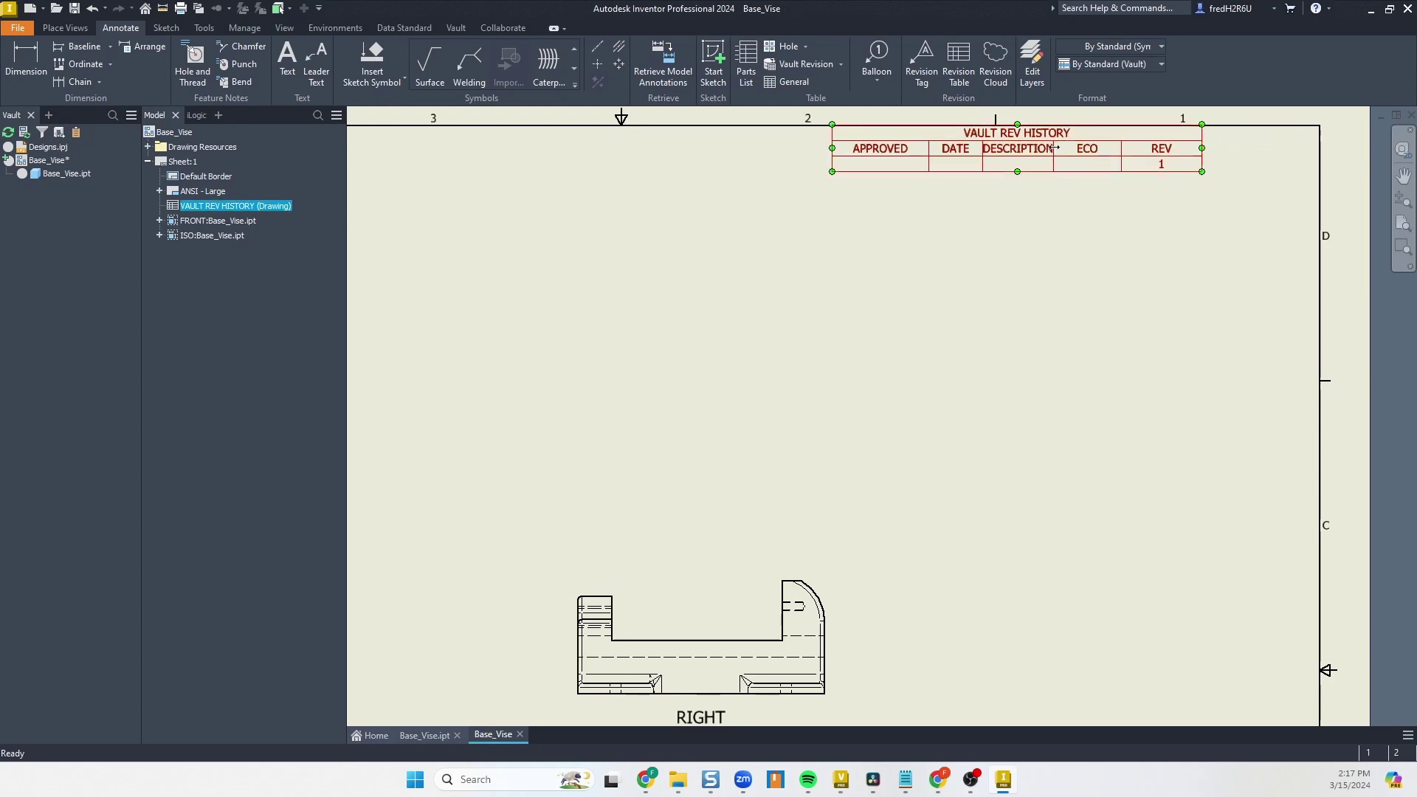
left_click_drag(1054, 149, 1168, 158)
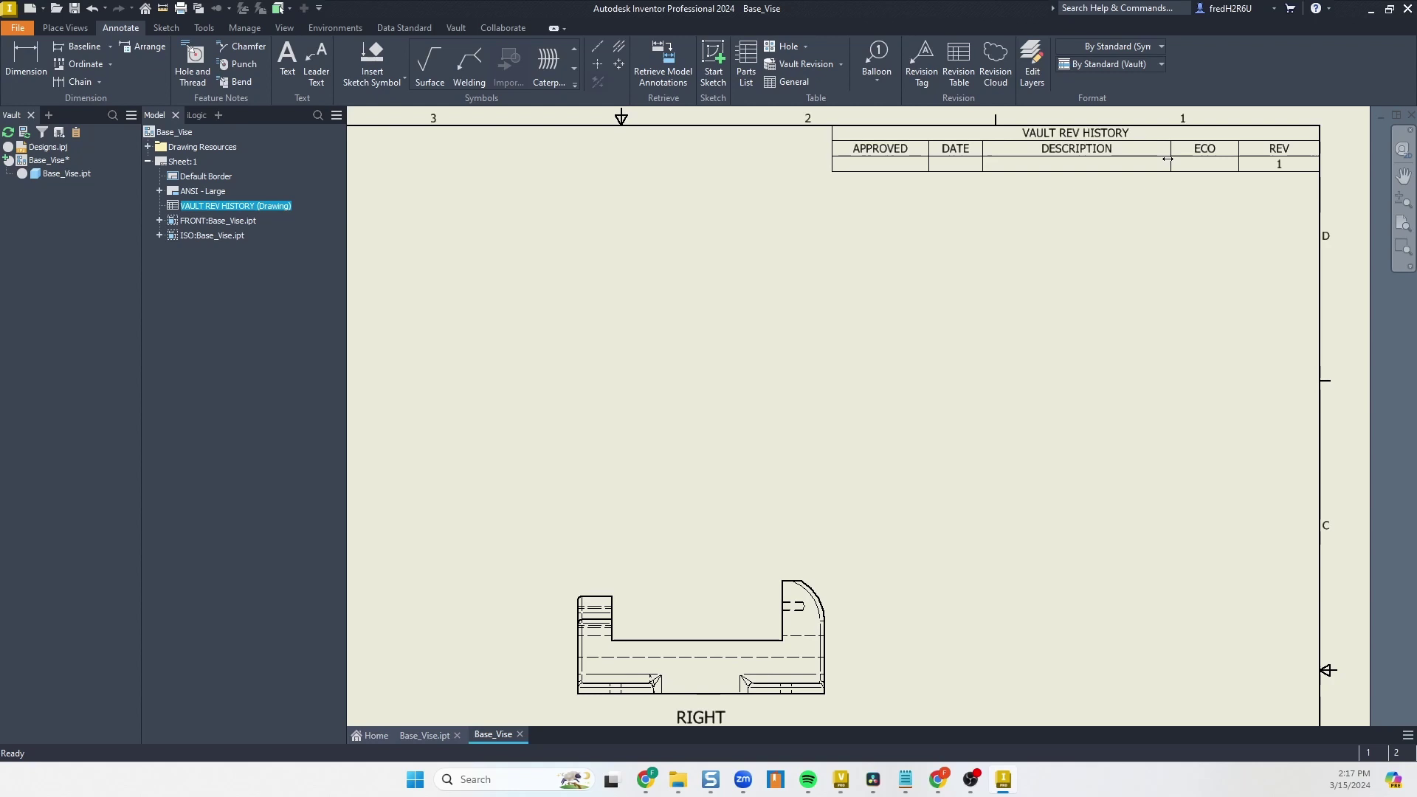
left_click(1077, 227)
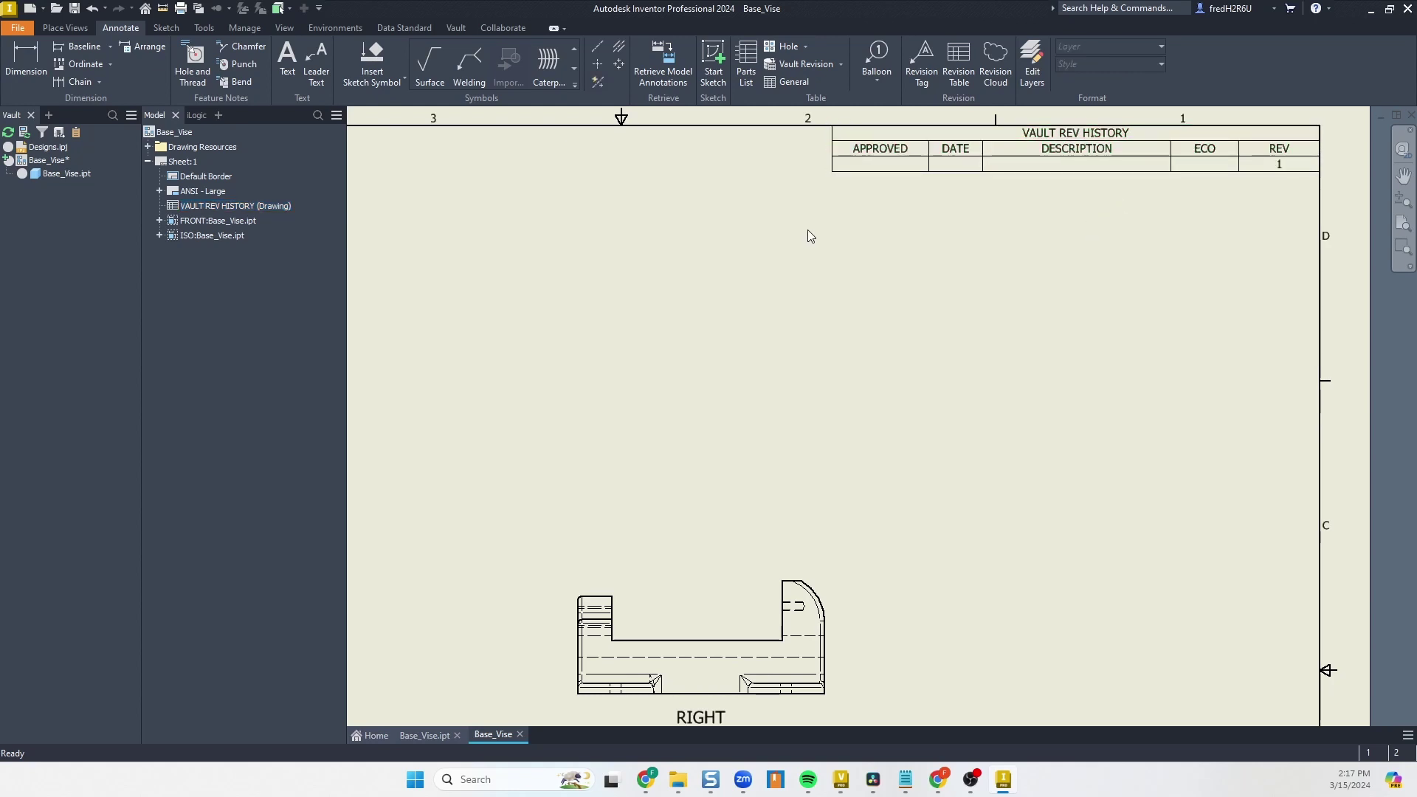
Set the drawing's Description iProperty to INITIAL RELEASE and zoom to fit the sheet.
left_click(22, 29)
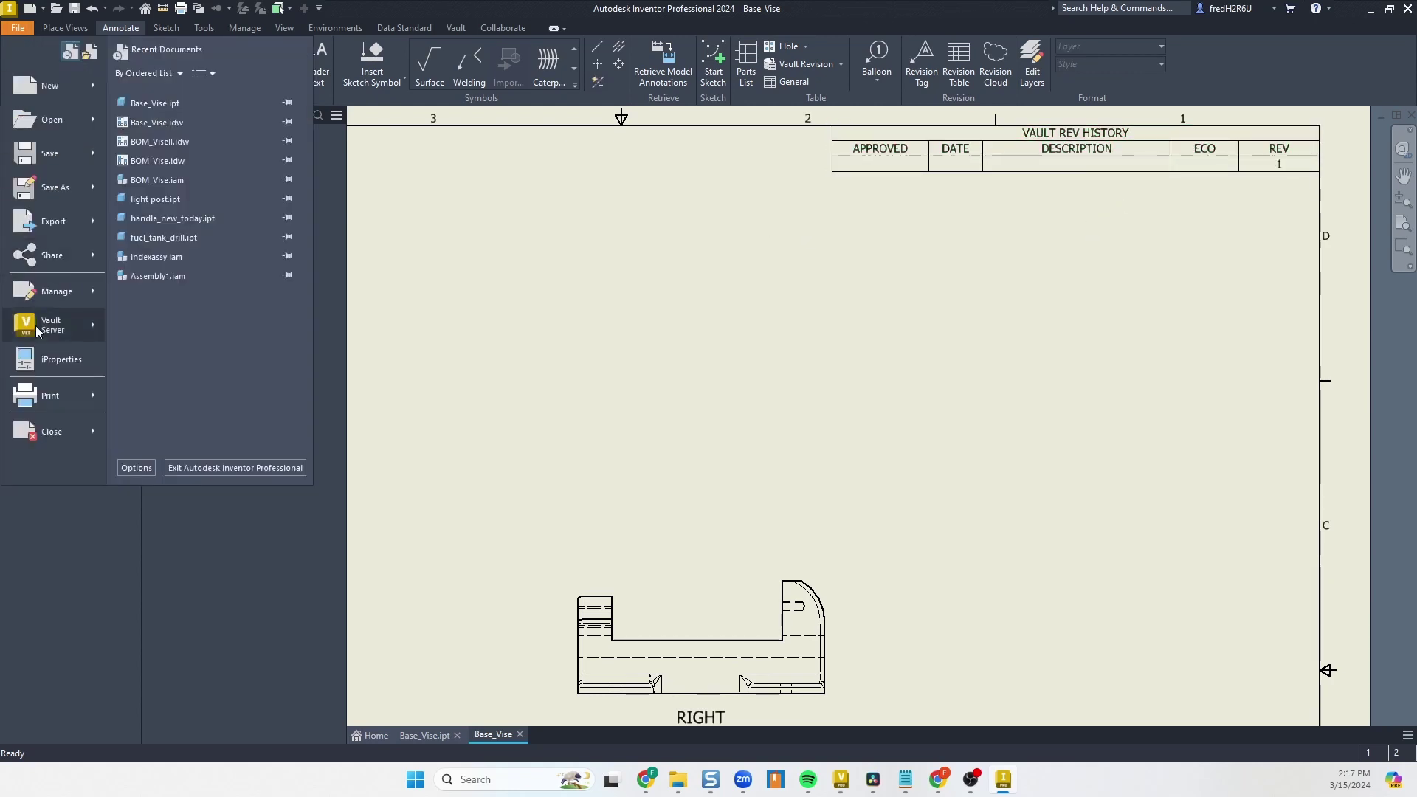
left_click(59, 360)
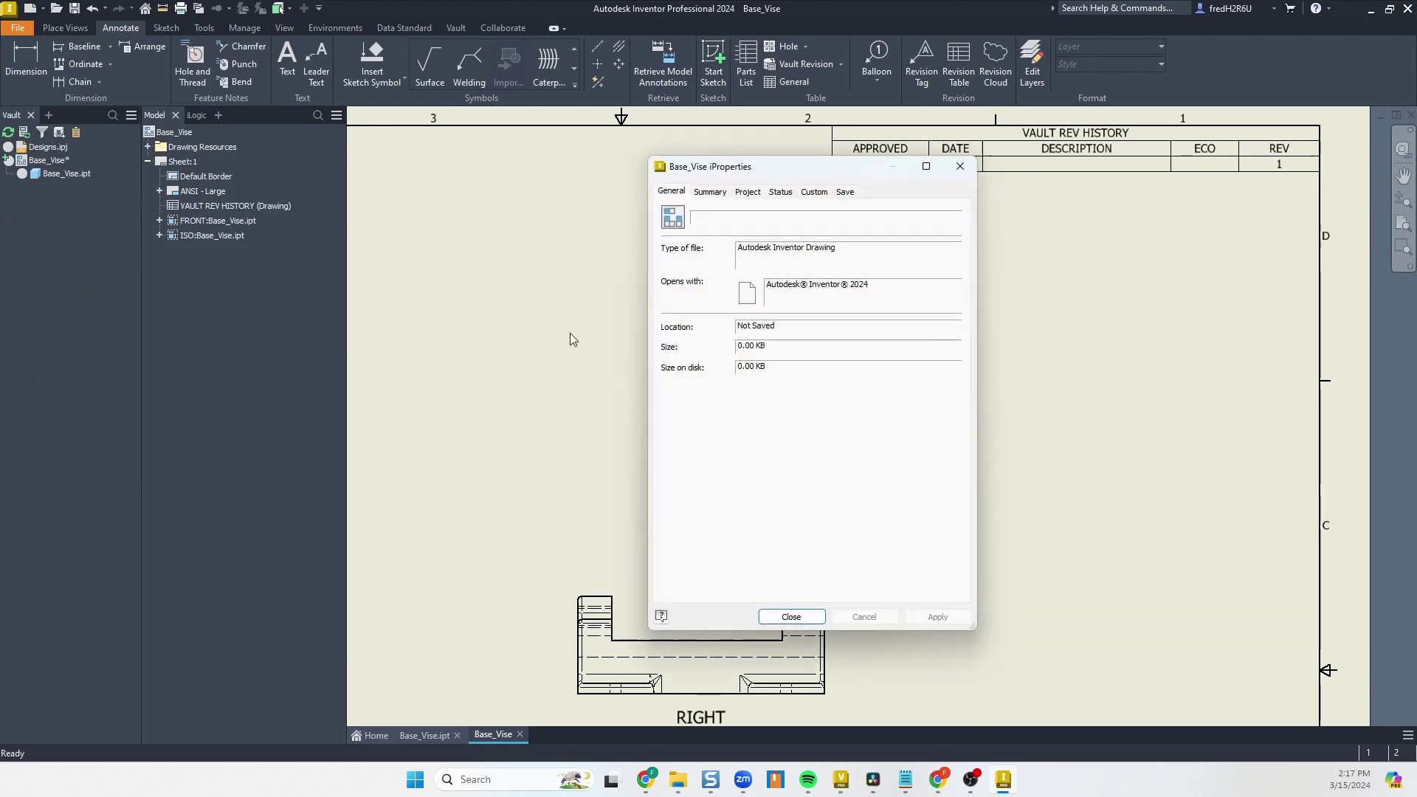
left_click(747, 192)
left_click(783, 294)
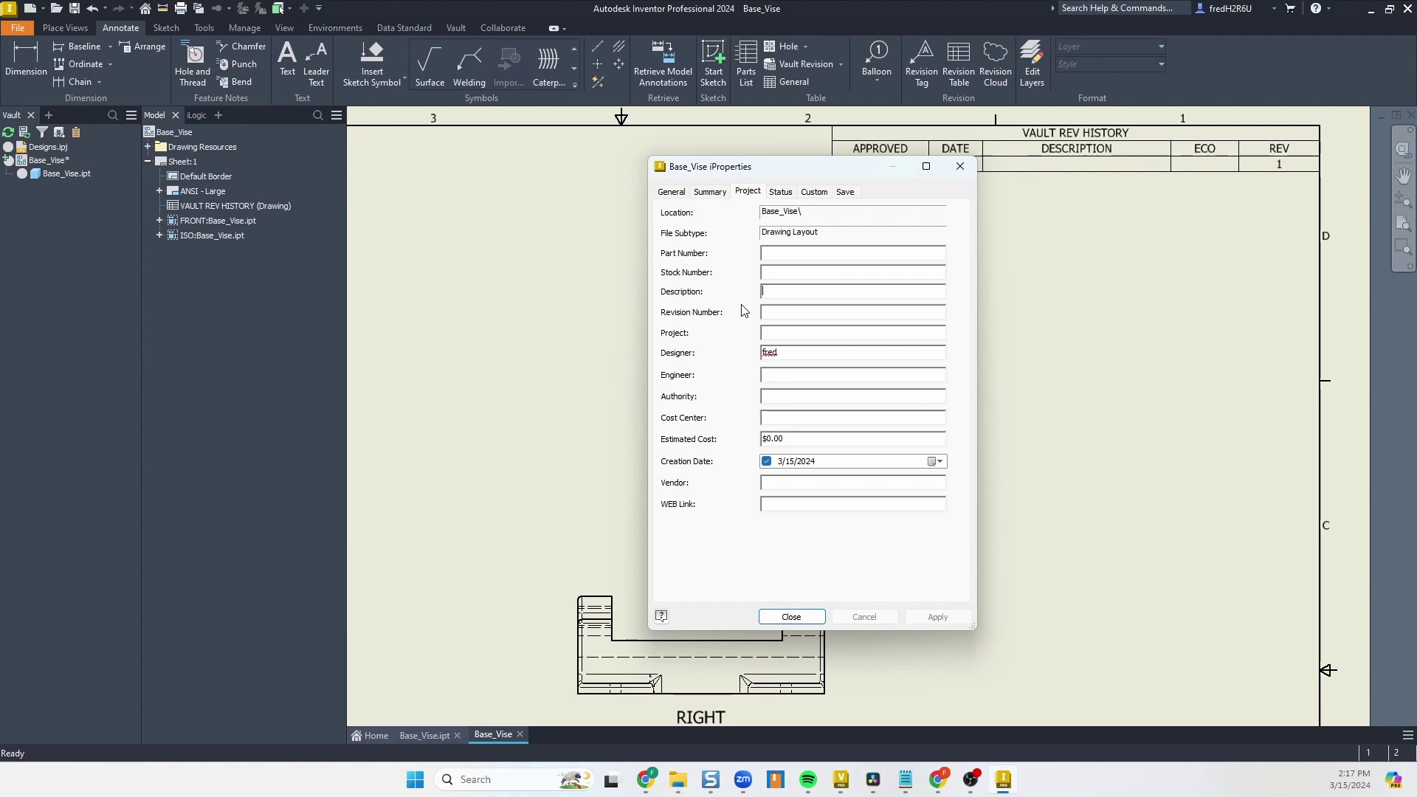
type("TIAL RELA")
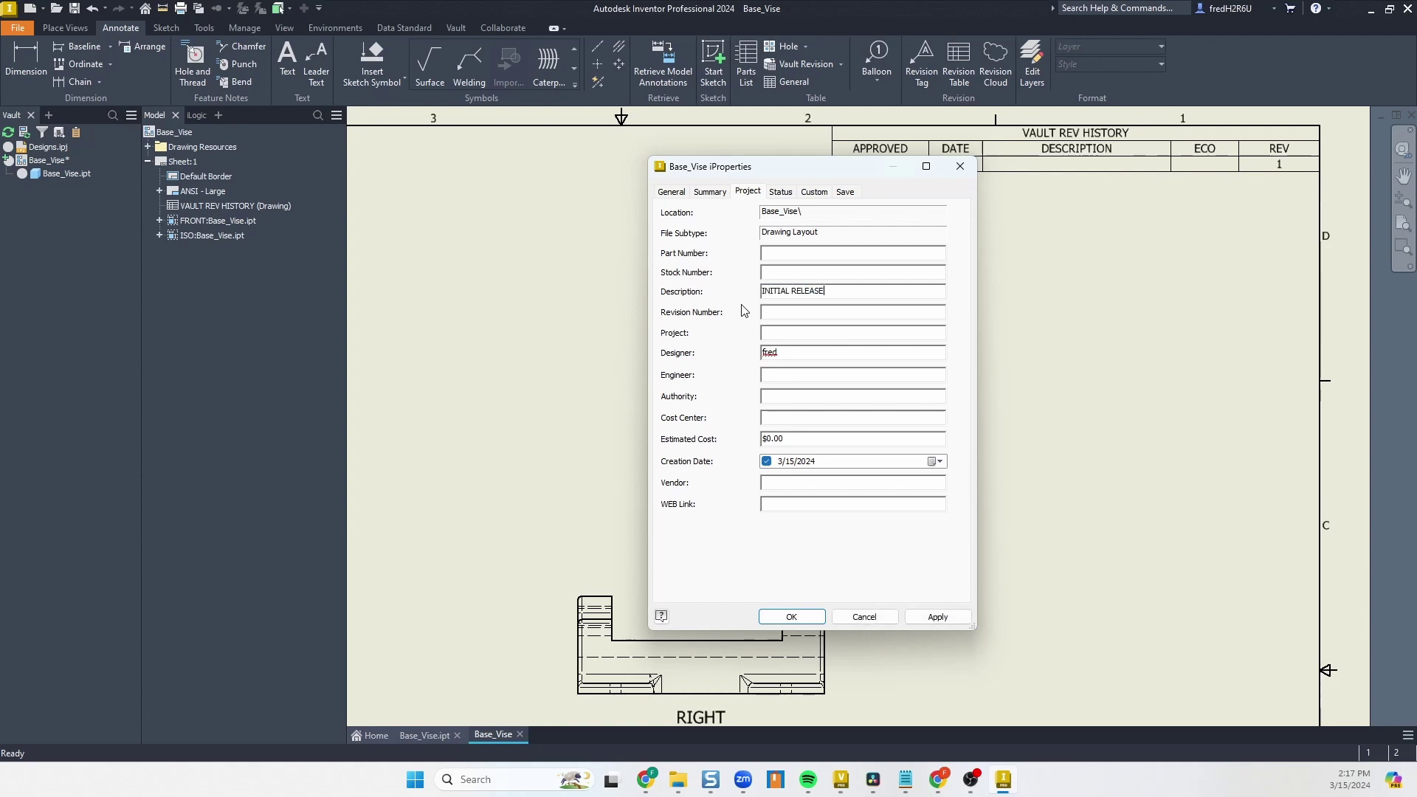
left_click(937, 617)
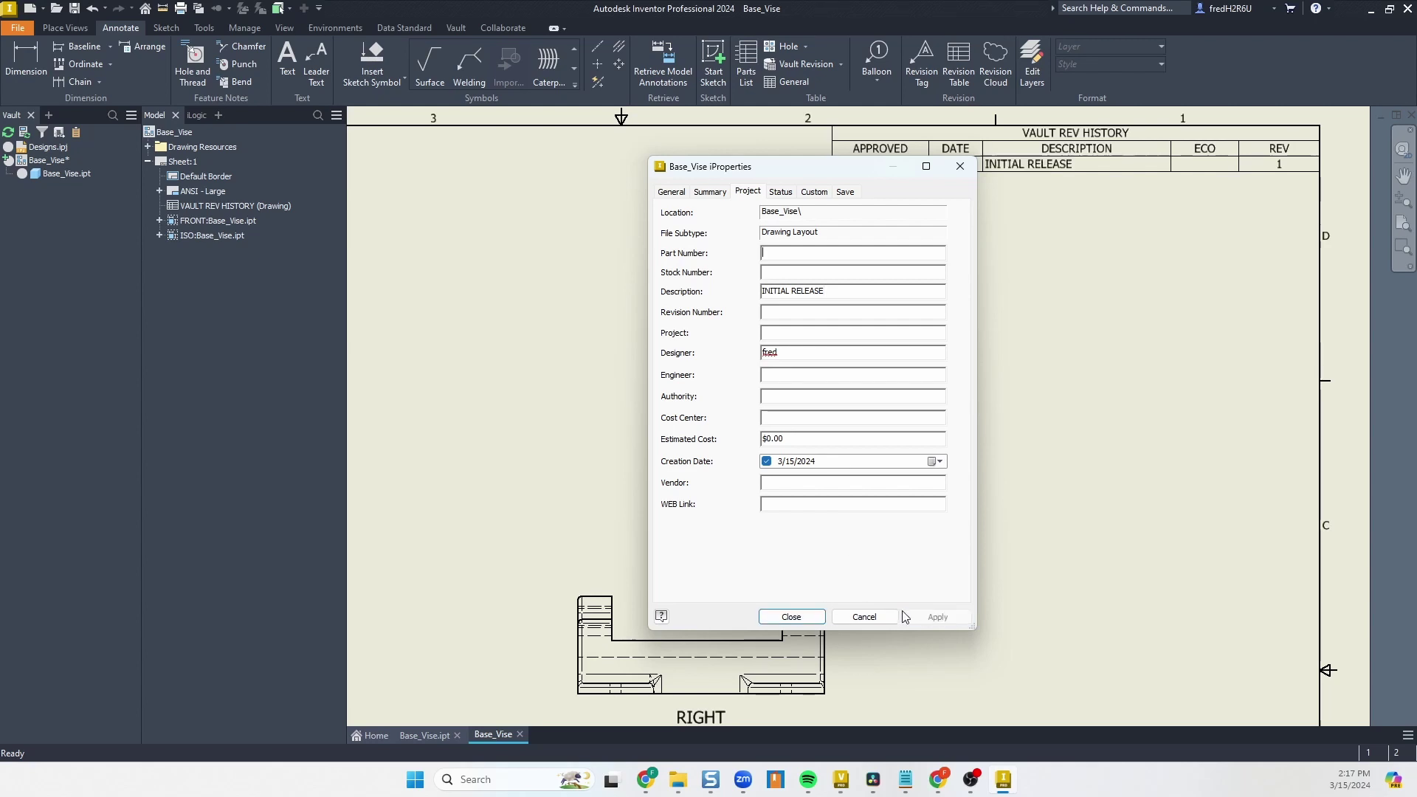
left_click(796, 617)
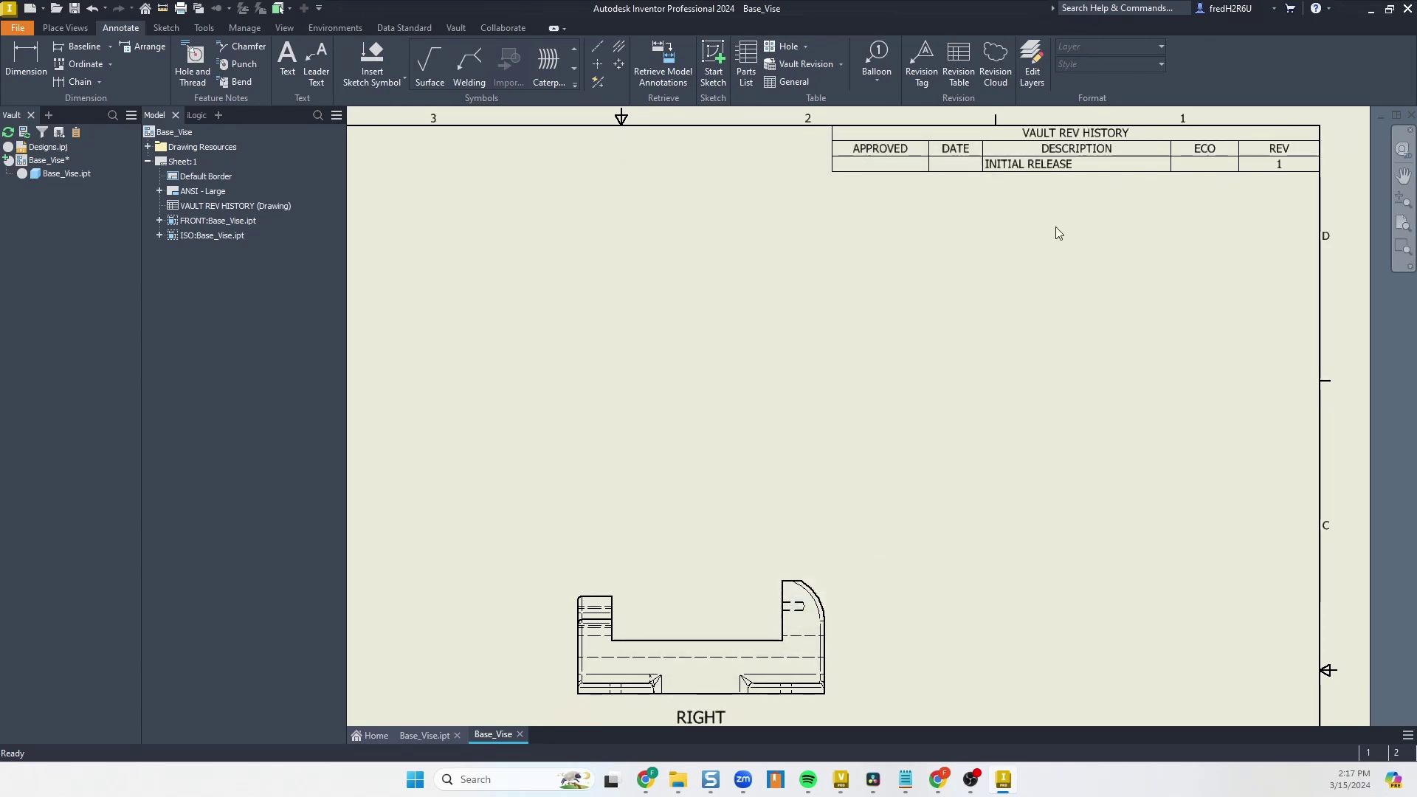
key("Home")
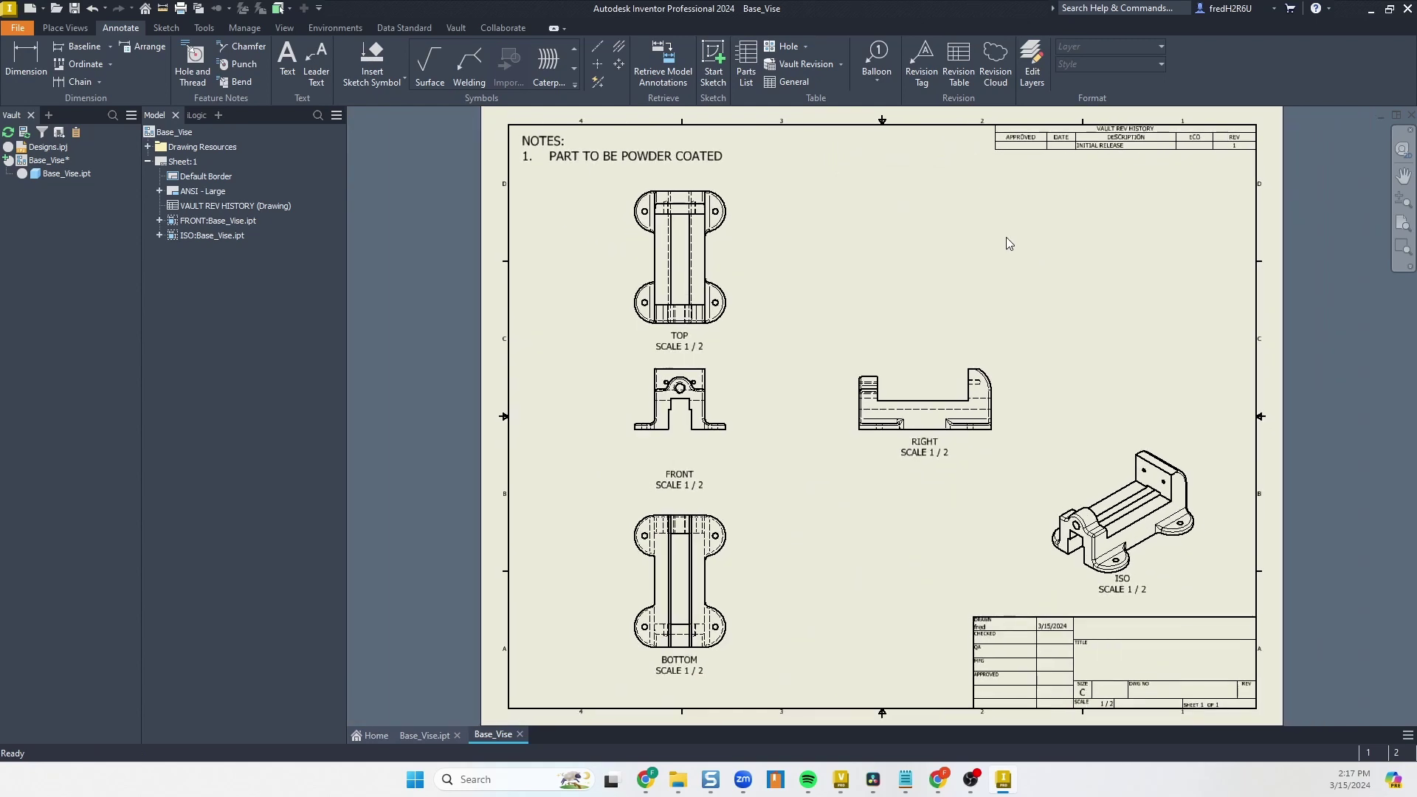
Save the drawing as Base_Vise.idw and check it into Vault.
right_click(41, 160)
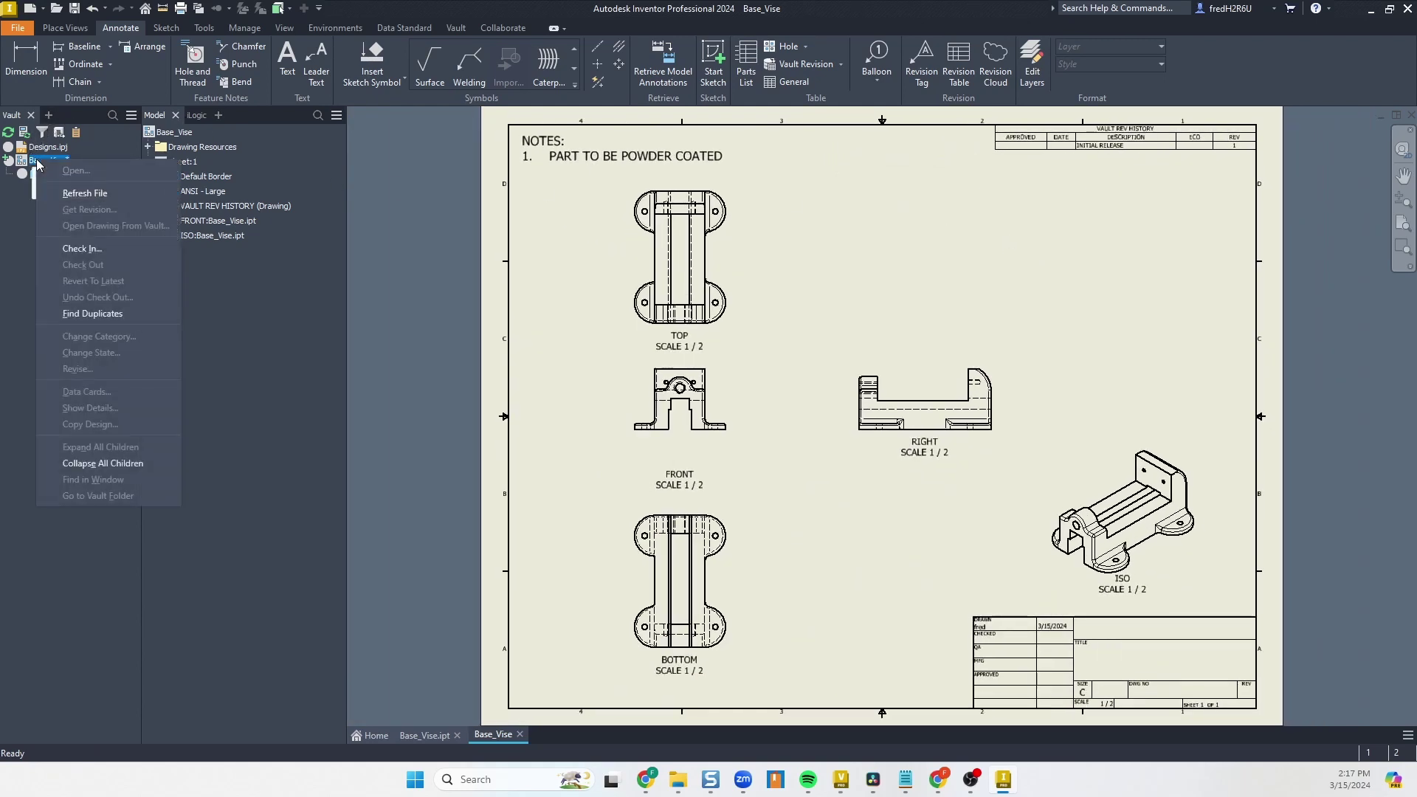
left_click(75, 255)
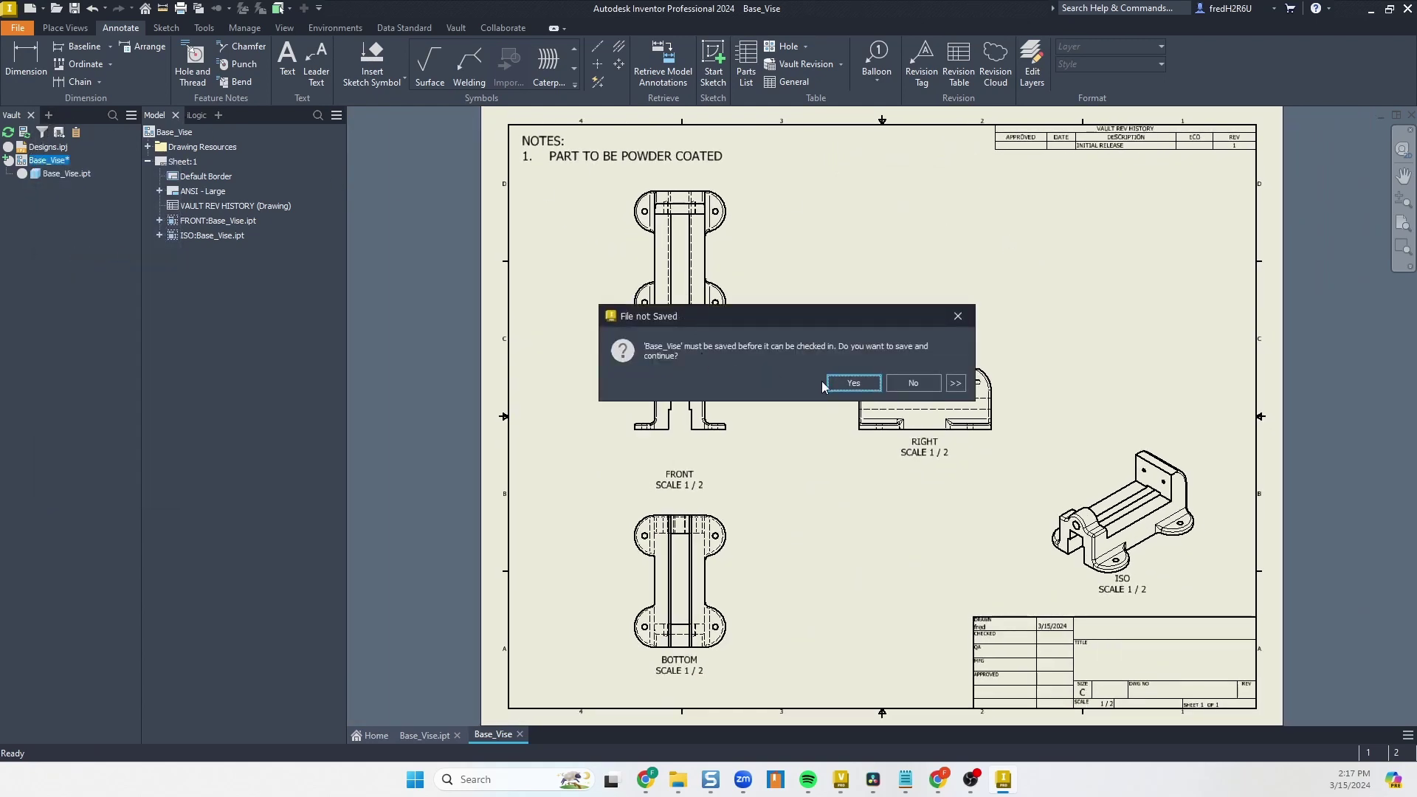
left_click(843, 383)
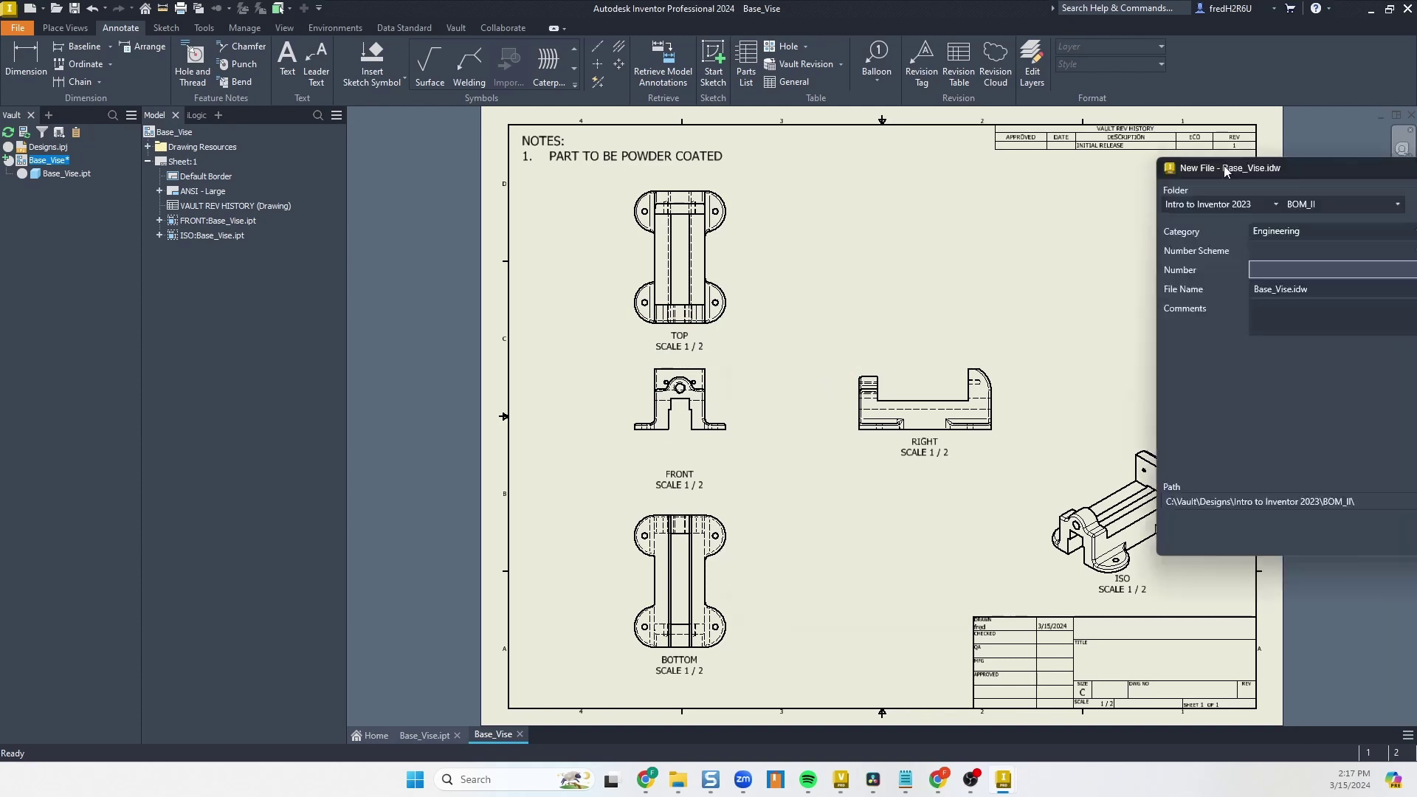
left_click(1234, 564)
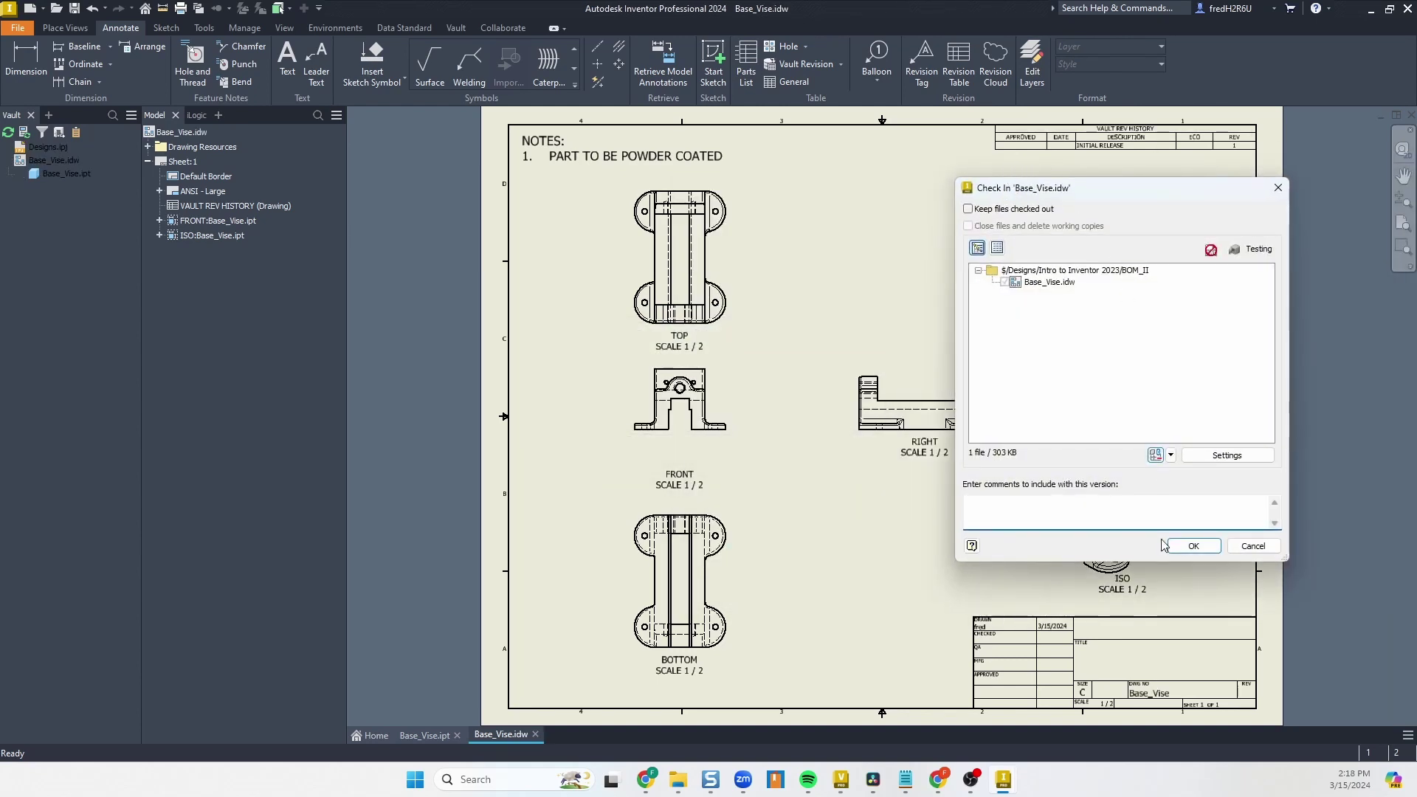
left_click(1190, 547)
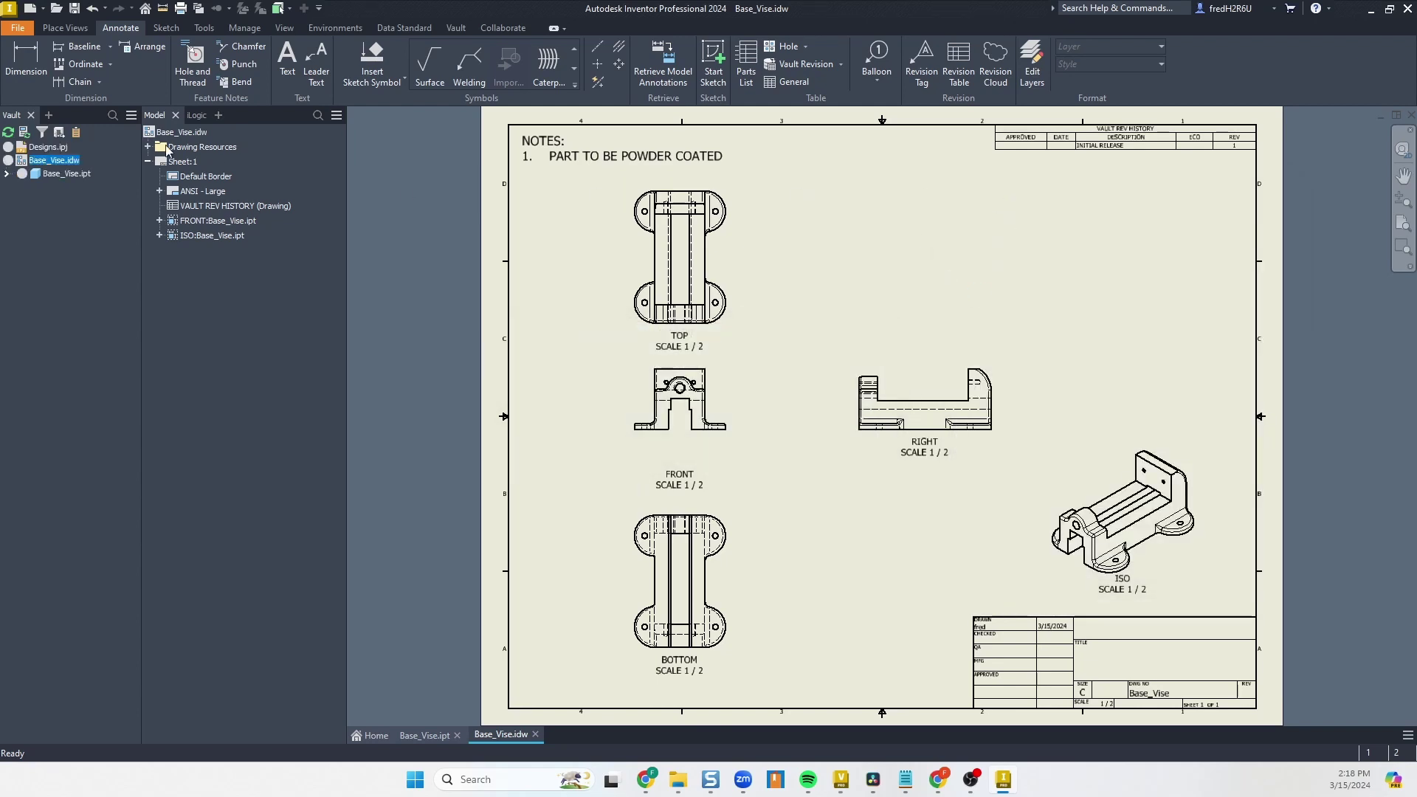
Change the lifecycle state of Base_Vise.idw to Released.
right_click(49, 164)
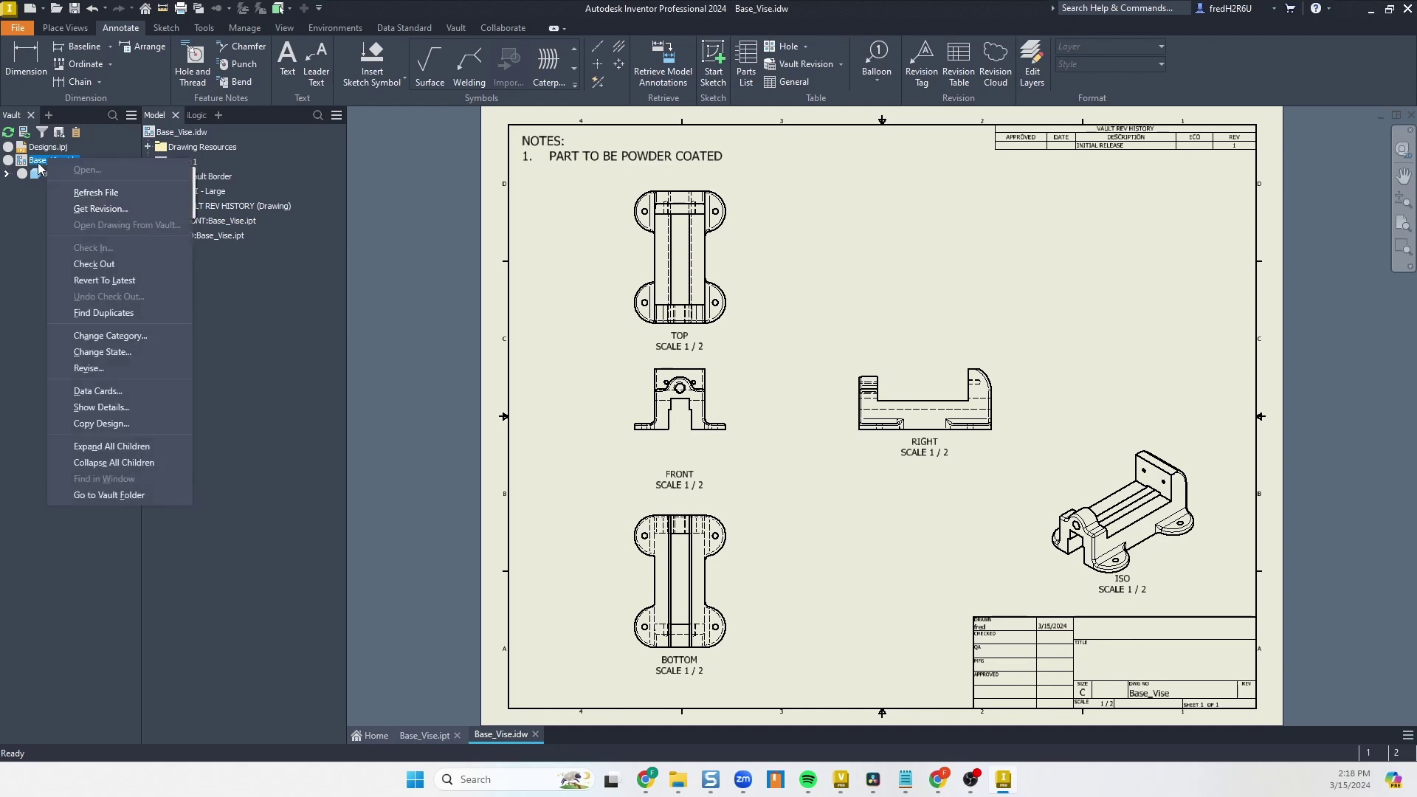
left_click(89, 354)
left_click(687, 309)
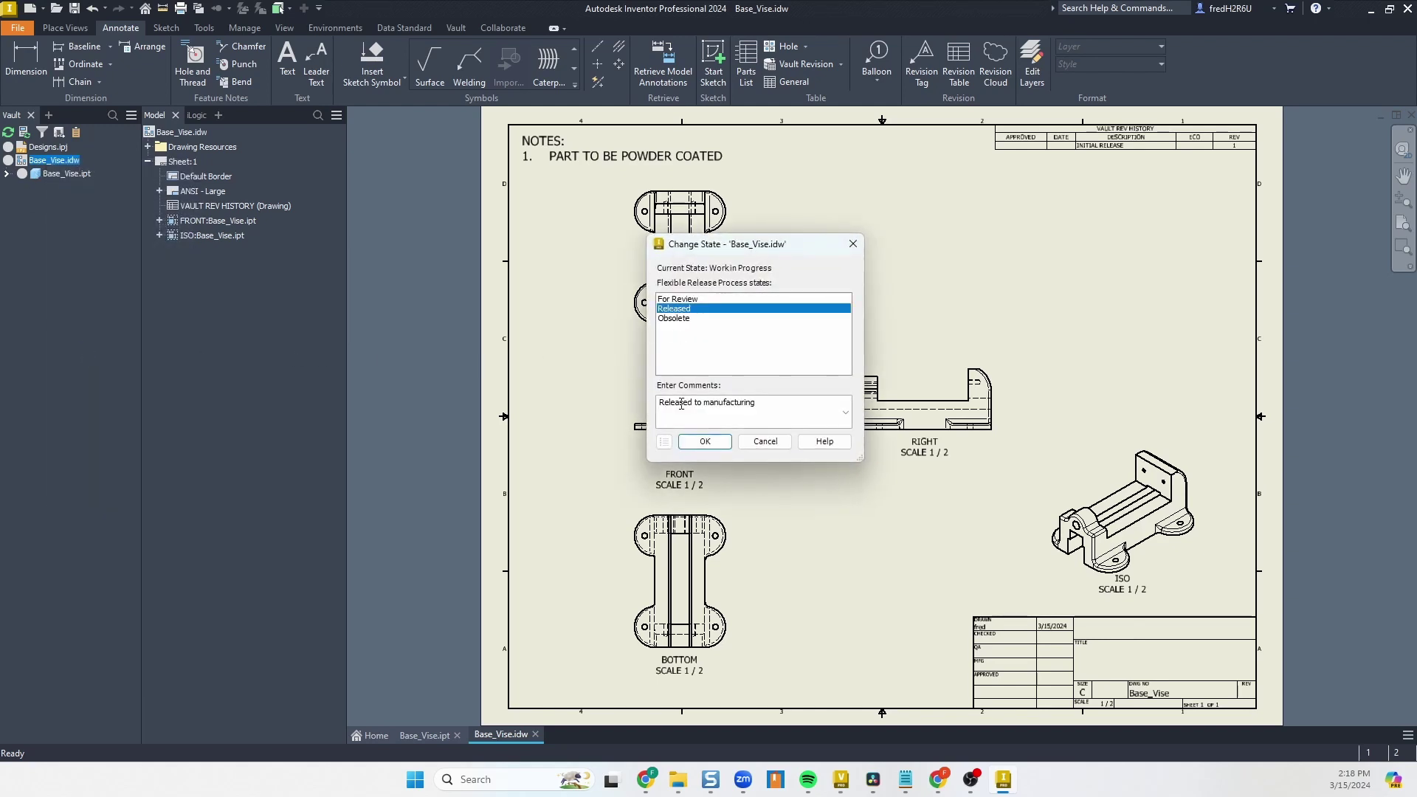
left_click(705, 441)
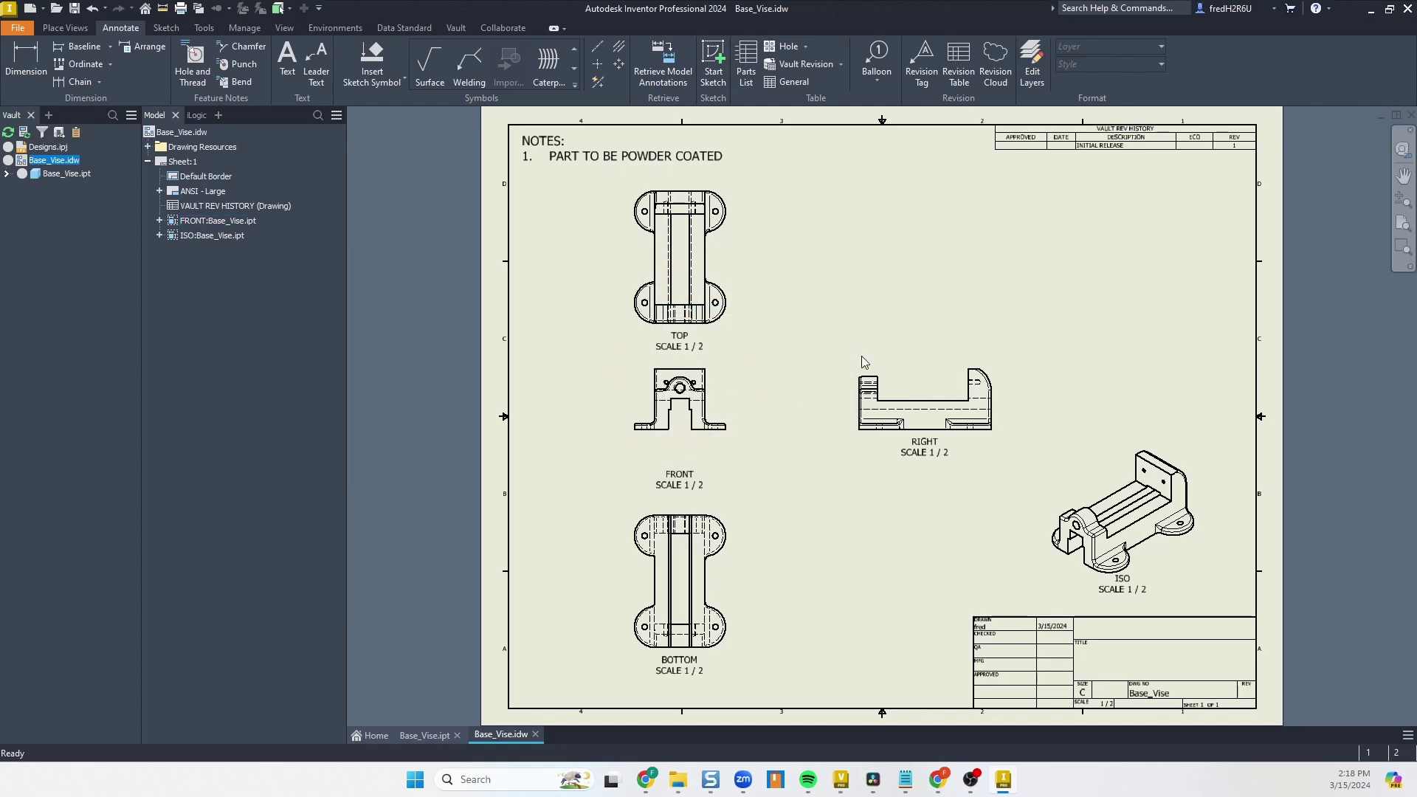
In the Vault client, open the Job Queue and select pending job 856.
left_click(841, 780)
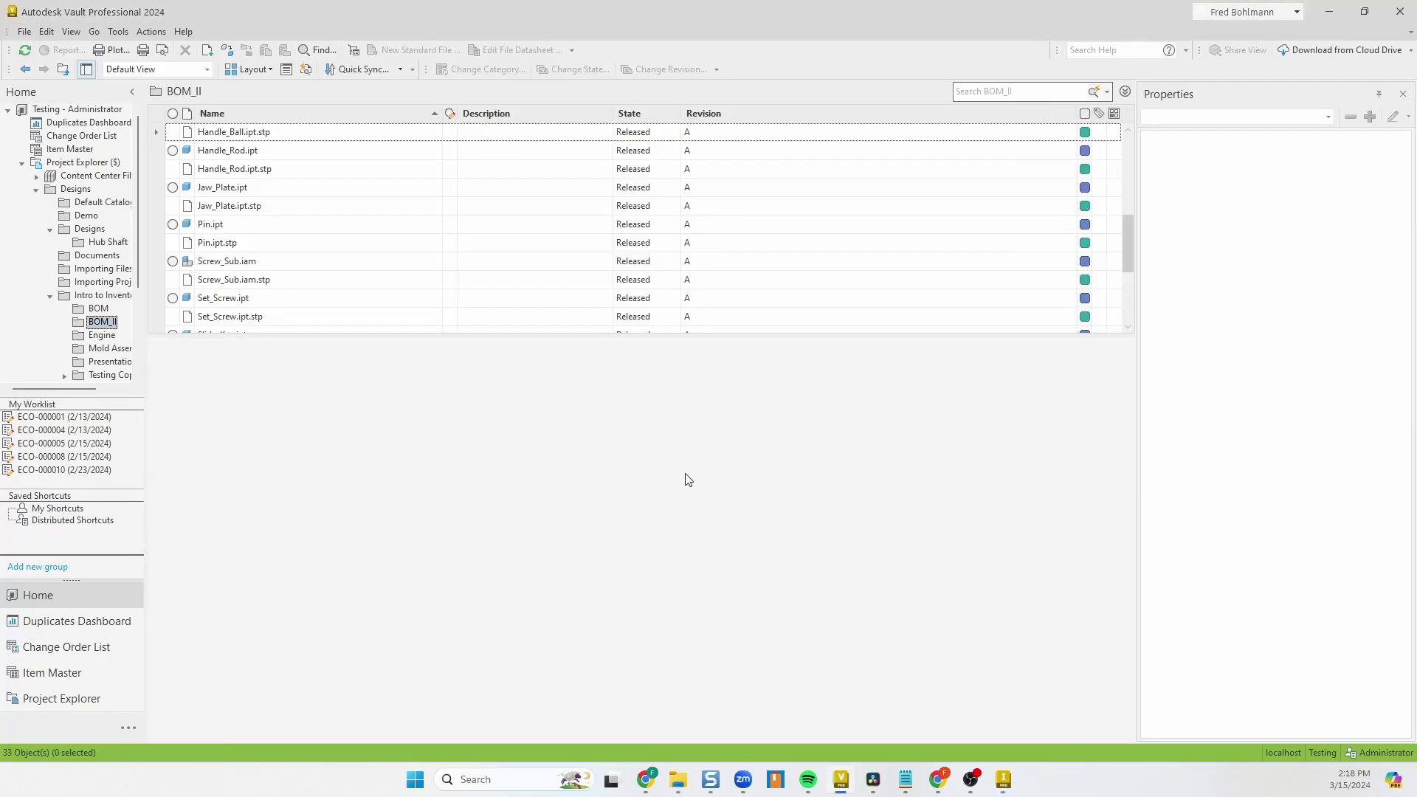
left_click(118, 31)
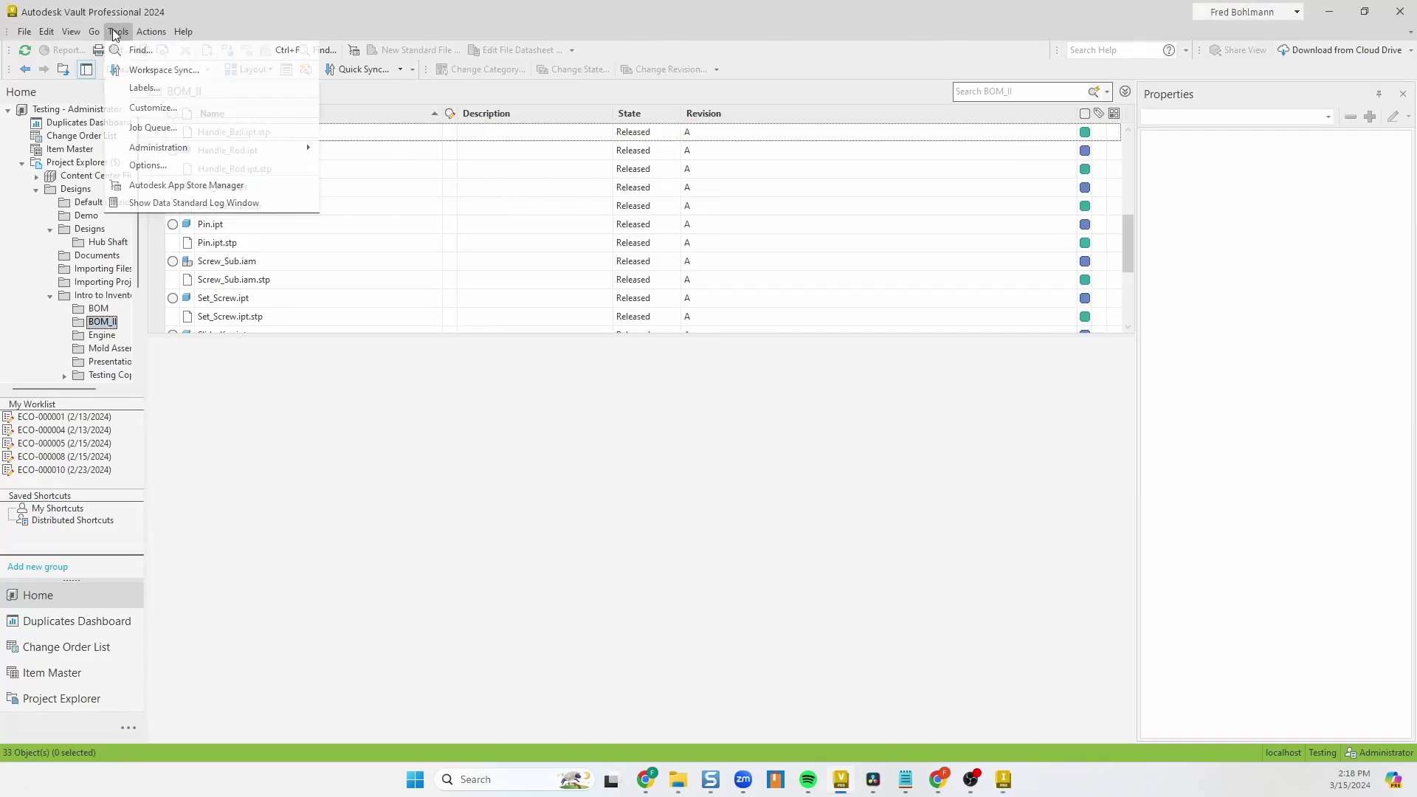
left_click(140, 128)
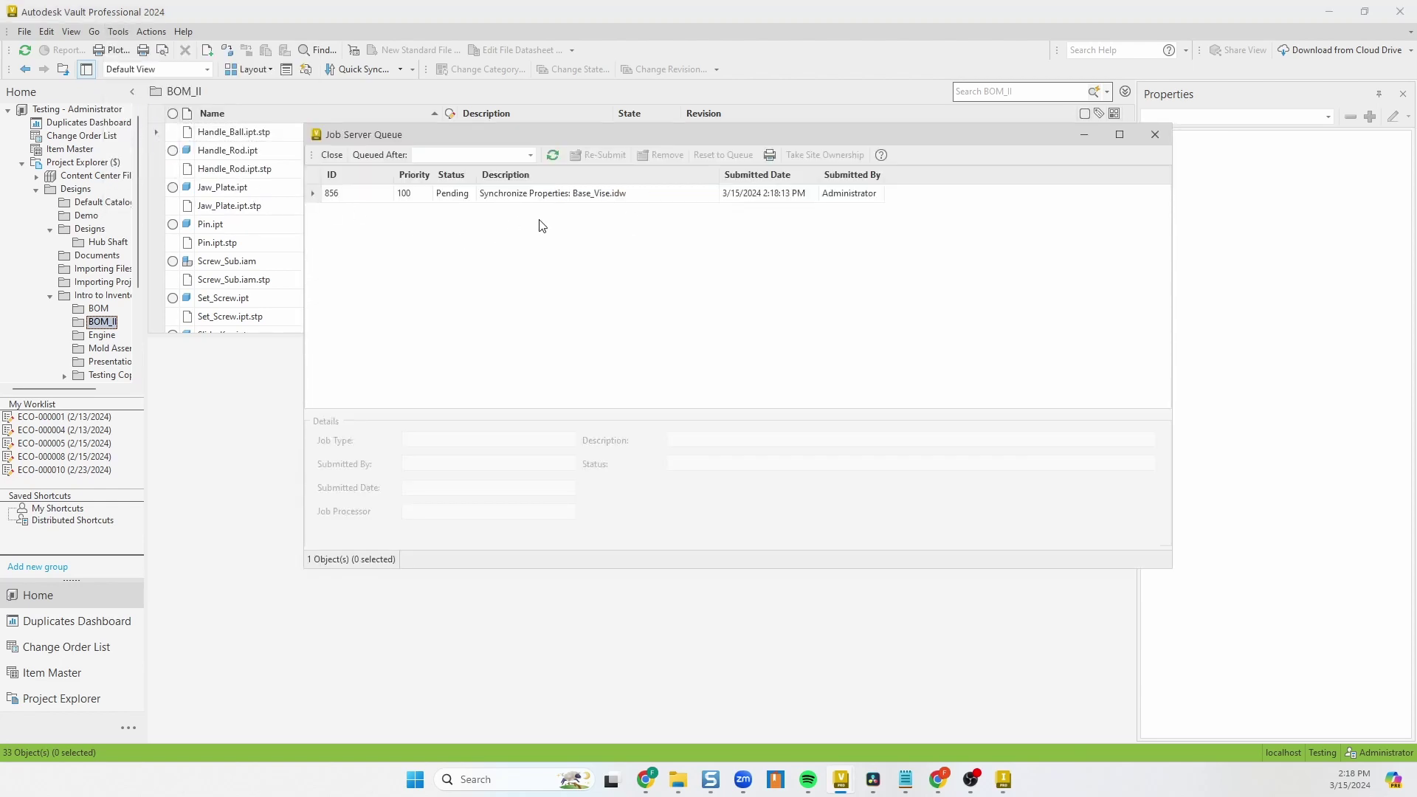
left_click(525, 195)
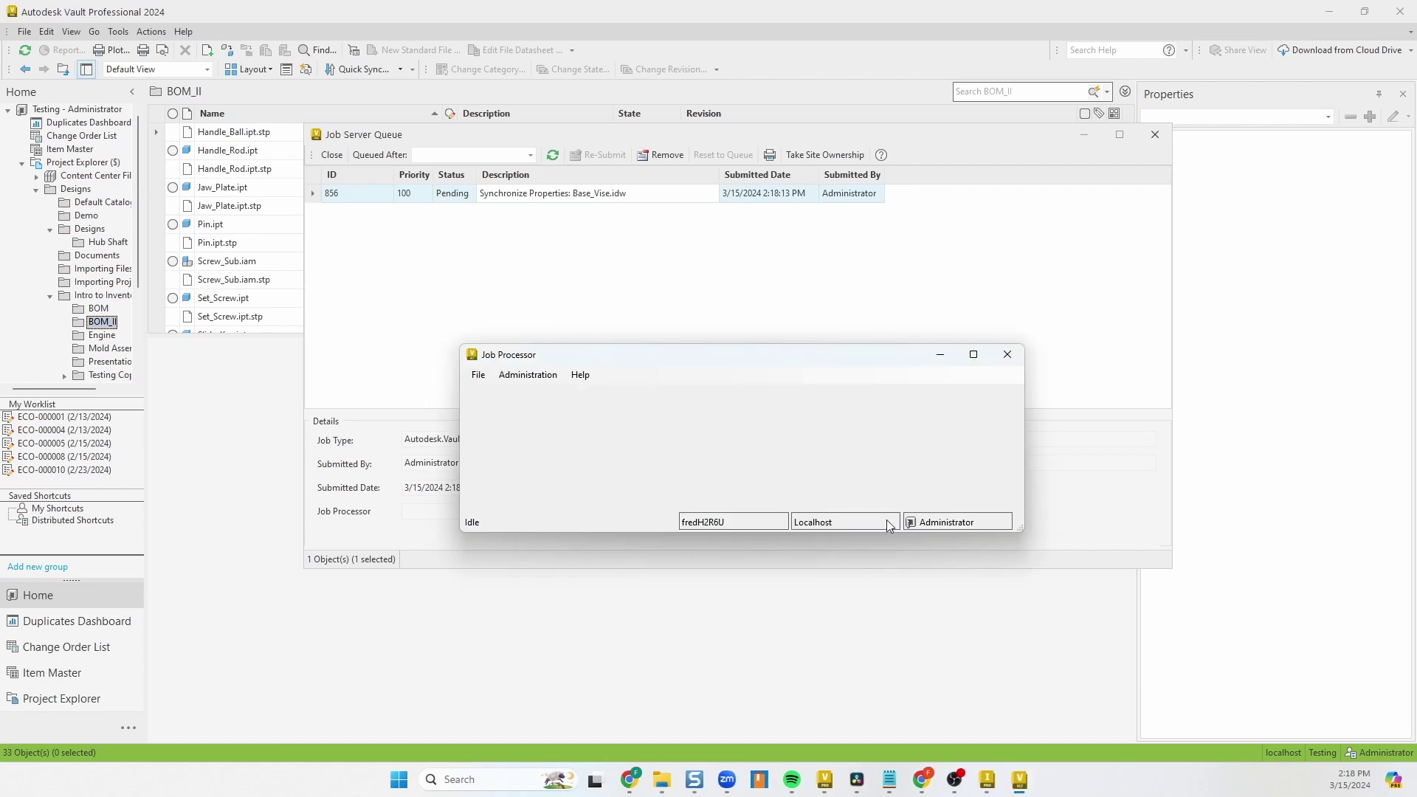
Pause and then resume the Job Processor so the queued job runs.
left_click(478, 376)
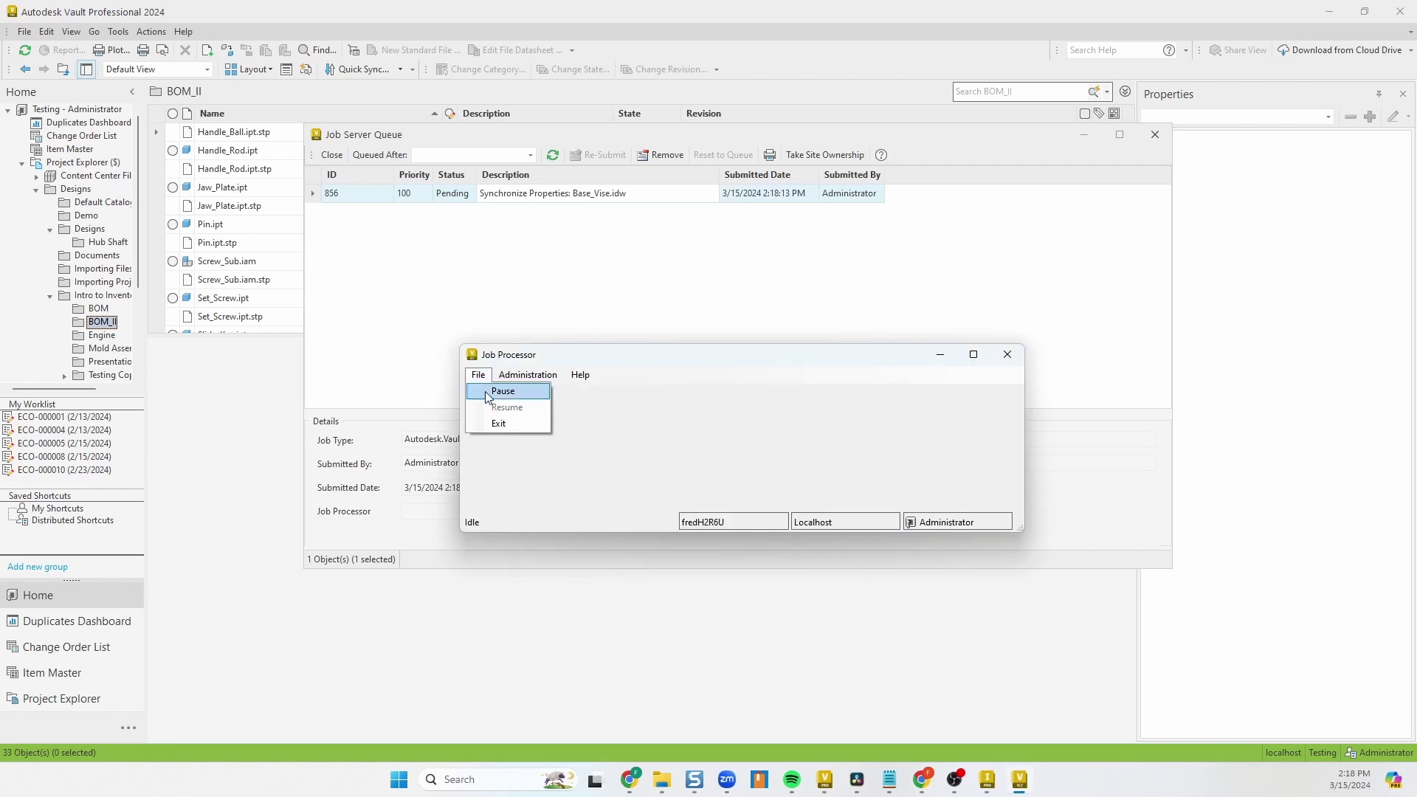
left_click(485, 391)
left_click(478, 375)
left_click(496, 413)
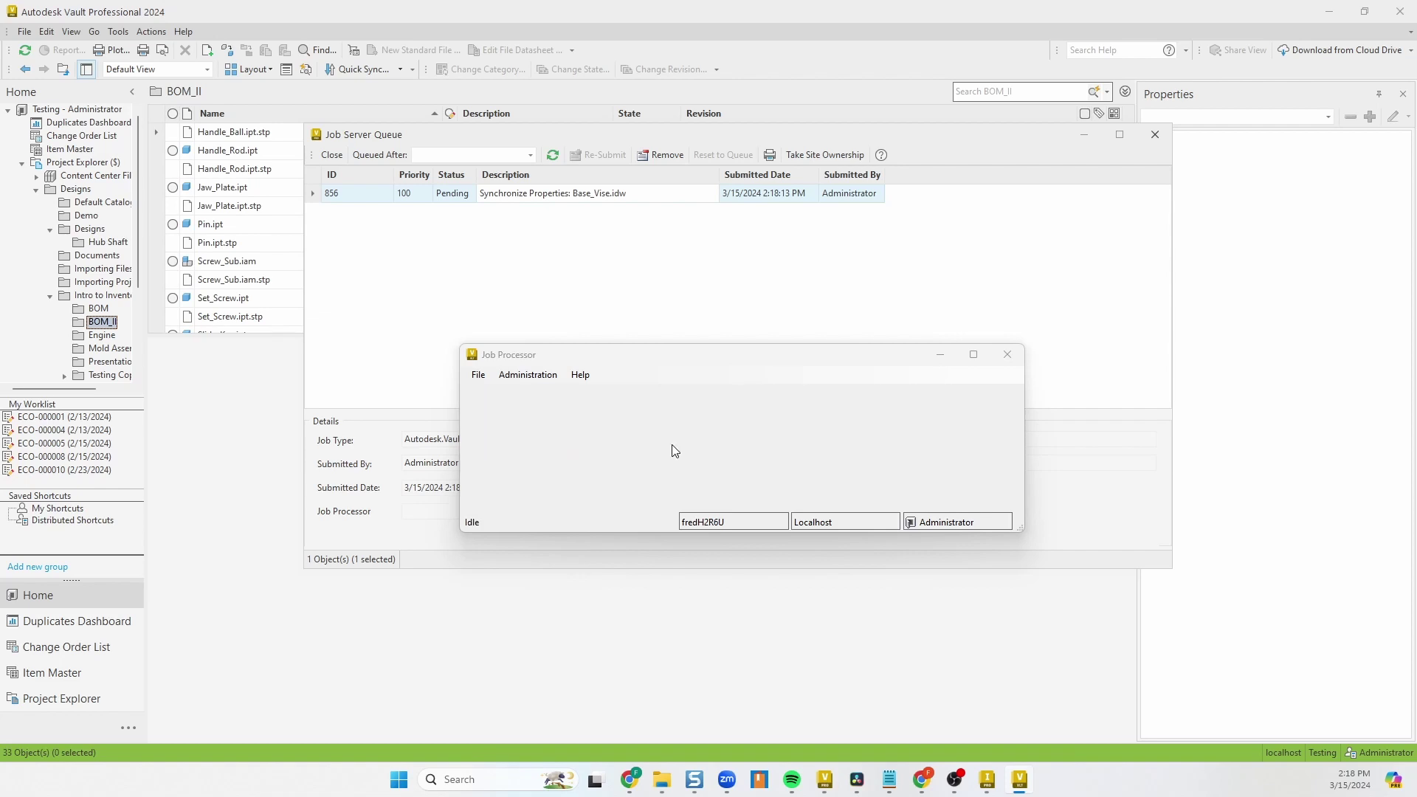
Refresh the job queue until it is empty, close it, and return to Inventor.
left_click(655, 329)
left_click(553, 158)
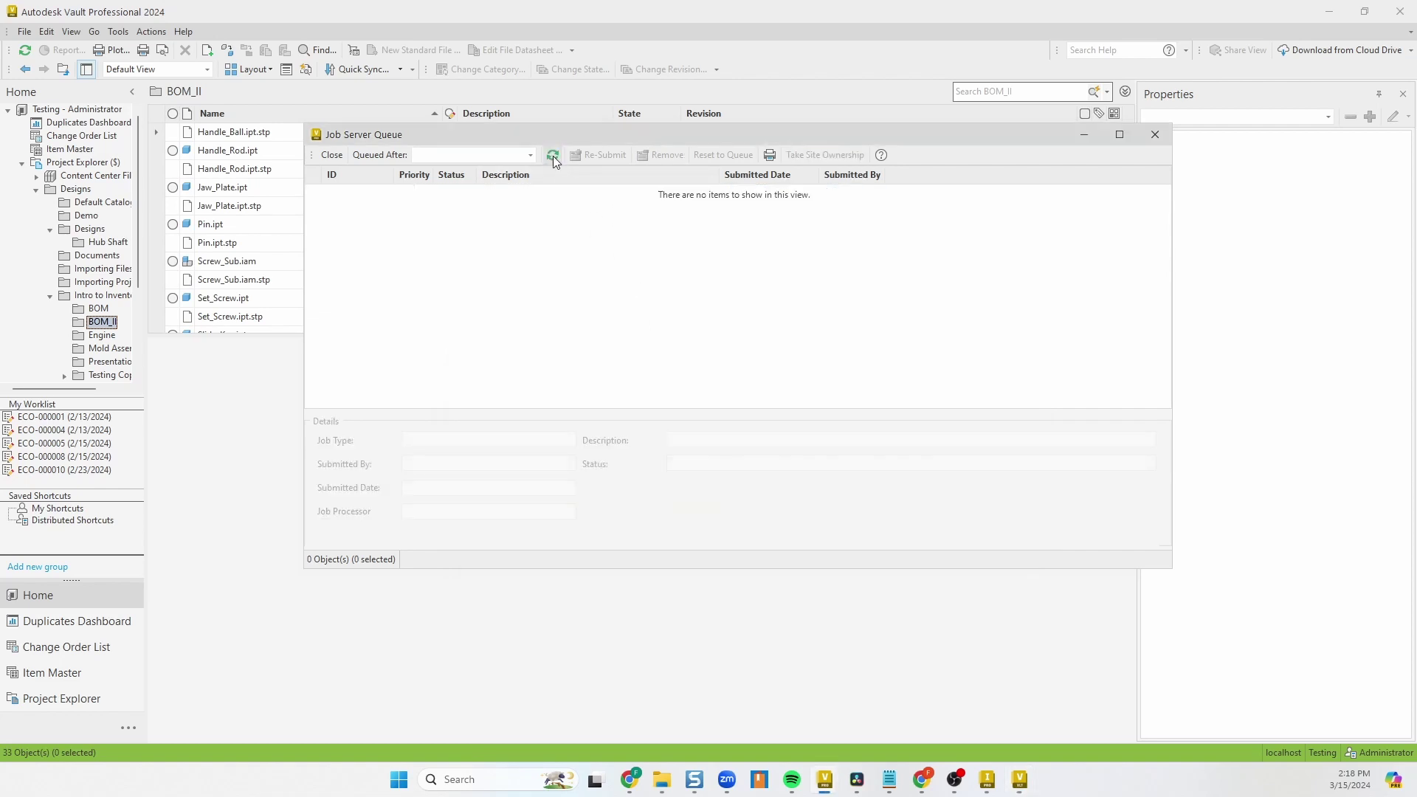
left_click(1156, 136)
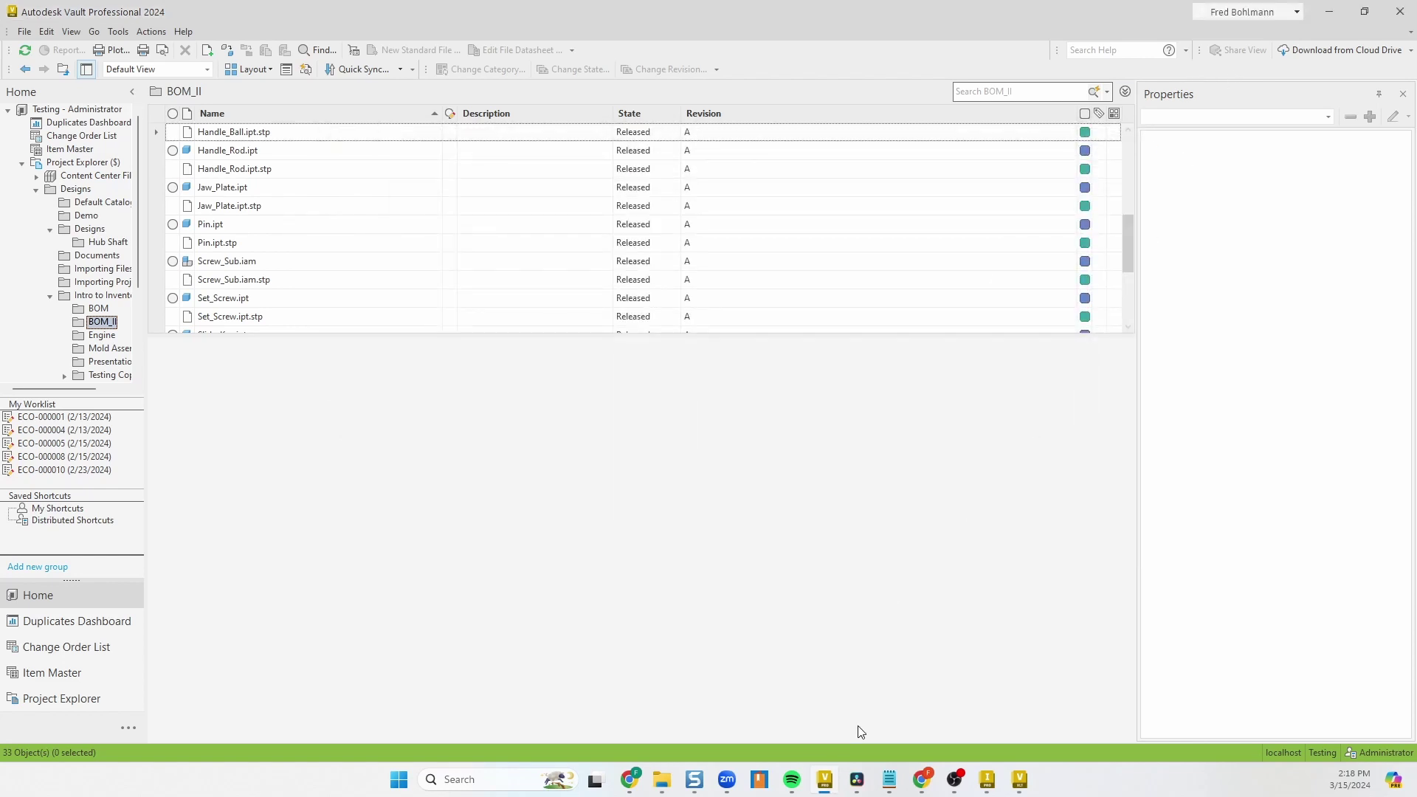
left_click(987, 780)
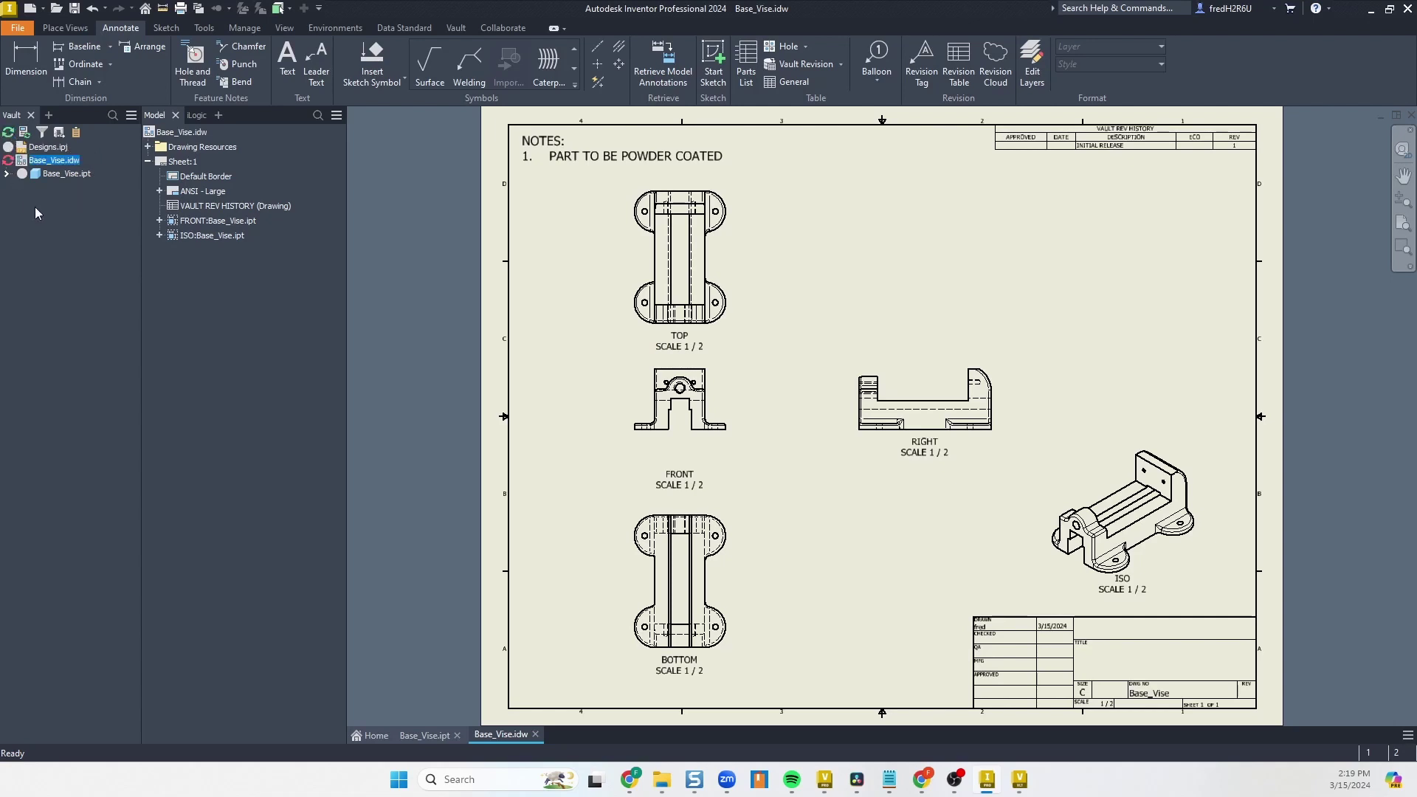
Refresh Base_Vise.idw from Vault so the revision table shows the rev A release row.
mouse_move(11, 167)
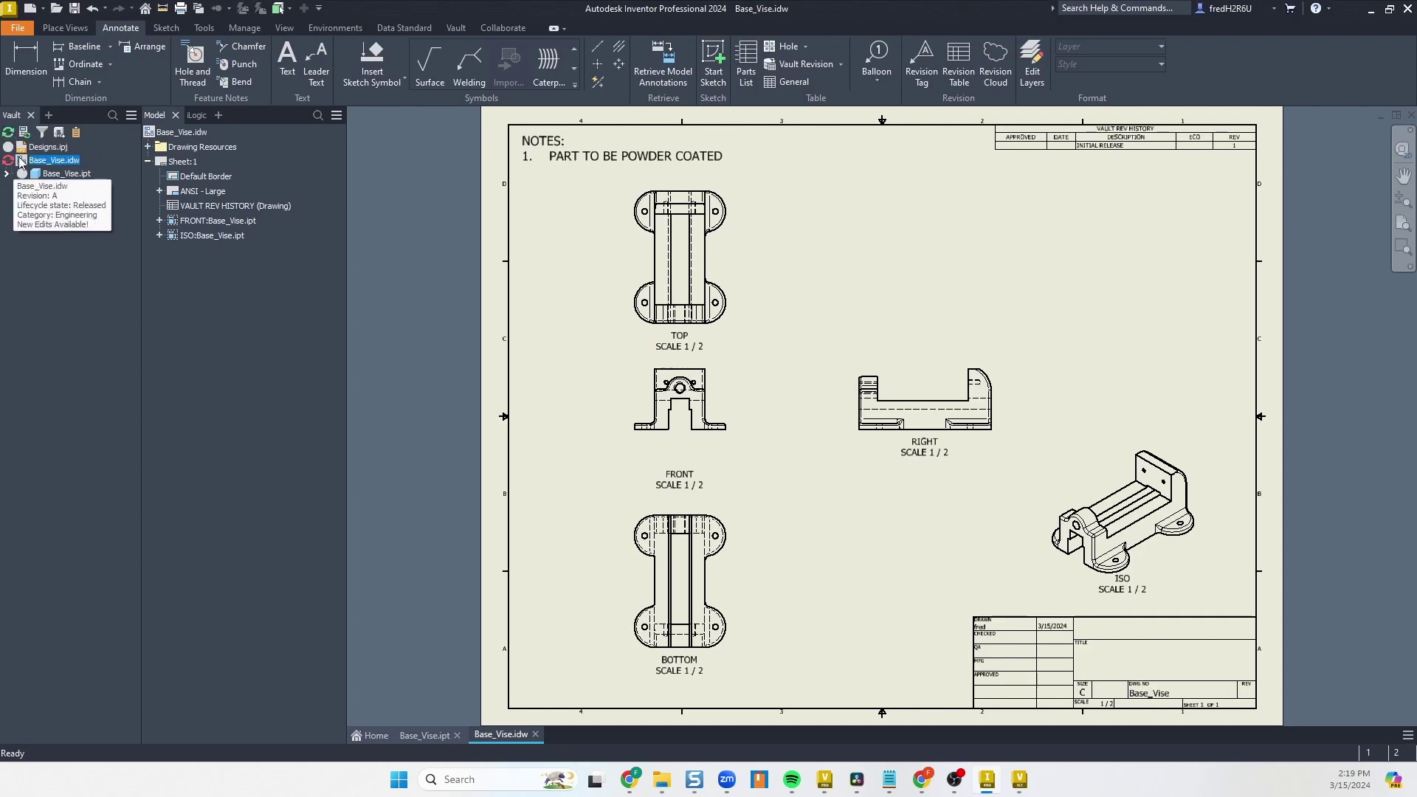
right_click(44, 163)
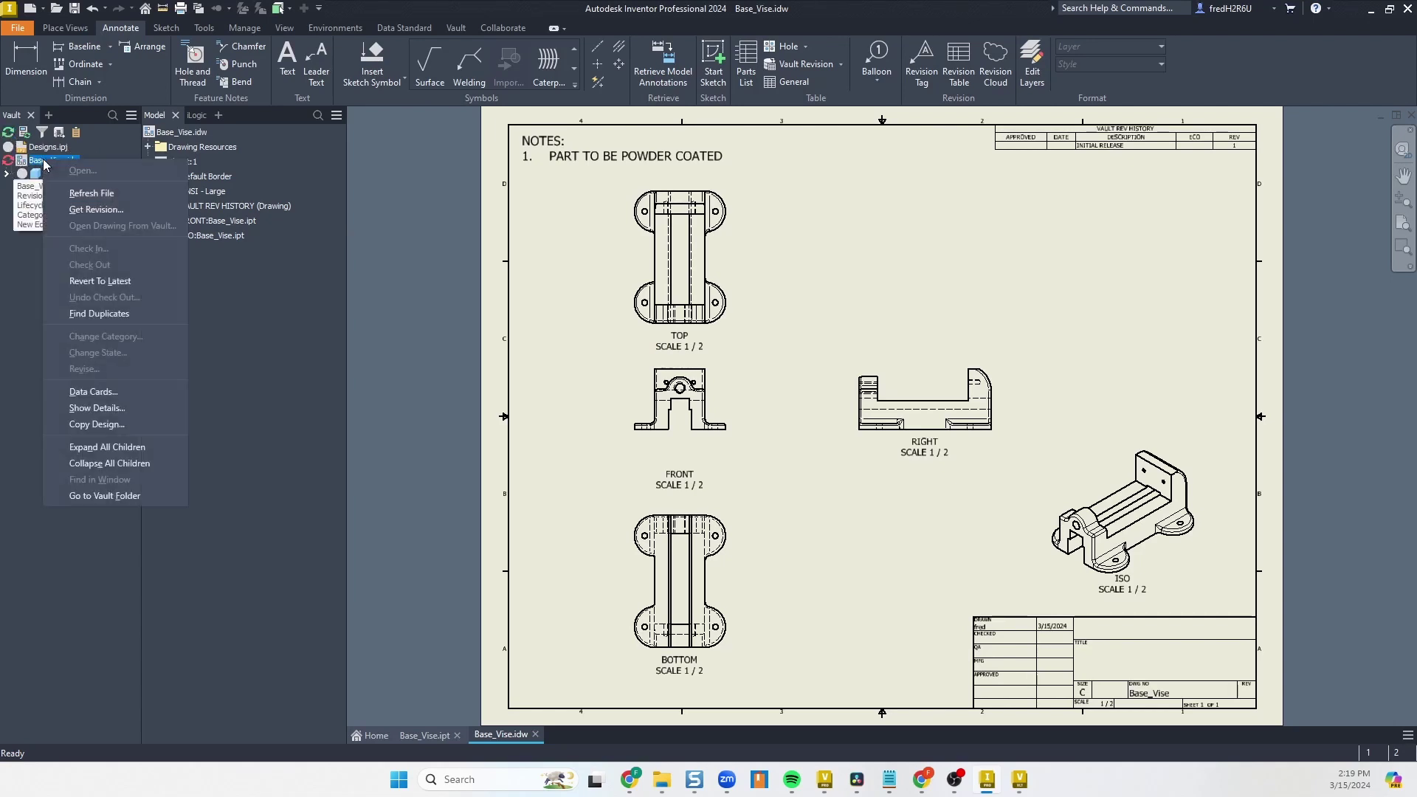
left_click(77, 193)
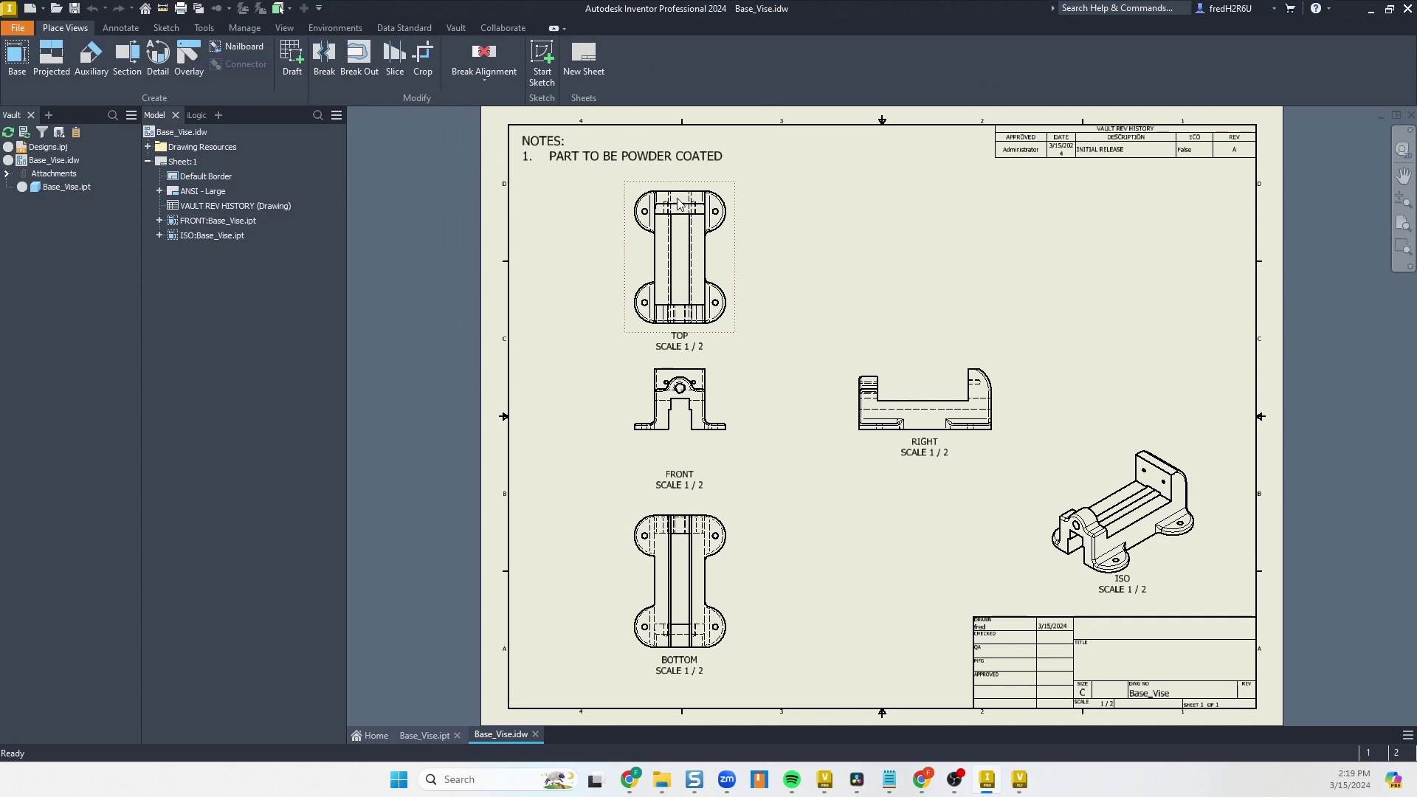
Change the lifecycle state of Base_Vise.idw back to Work in Progress.
left_click(61, 163)
right_click(62, 164)
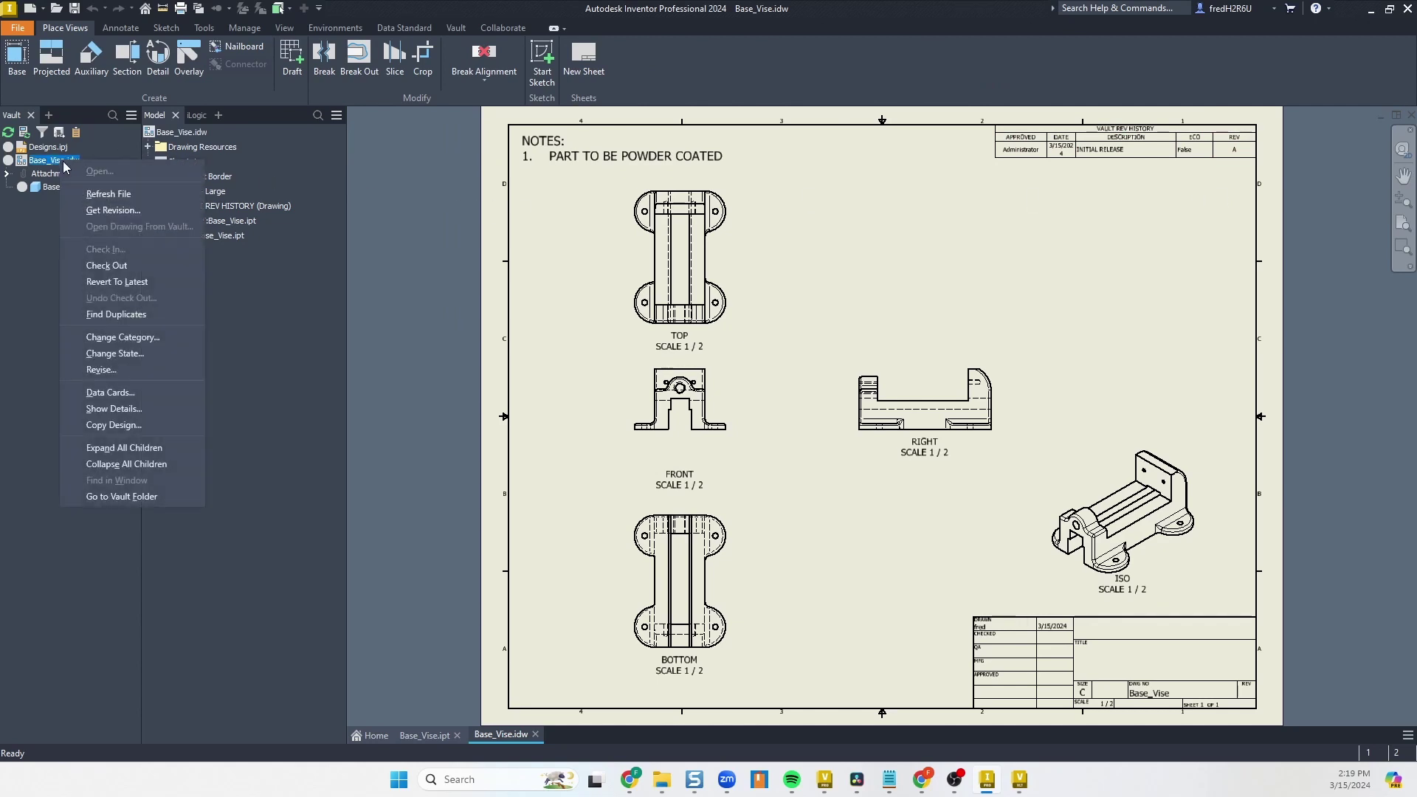
left_click(114, 354)
left_click(688, 299)
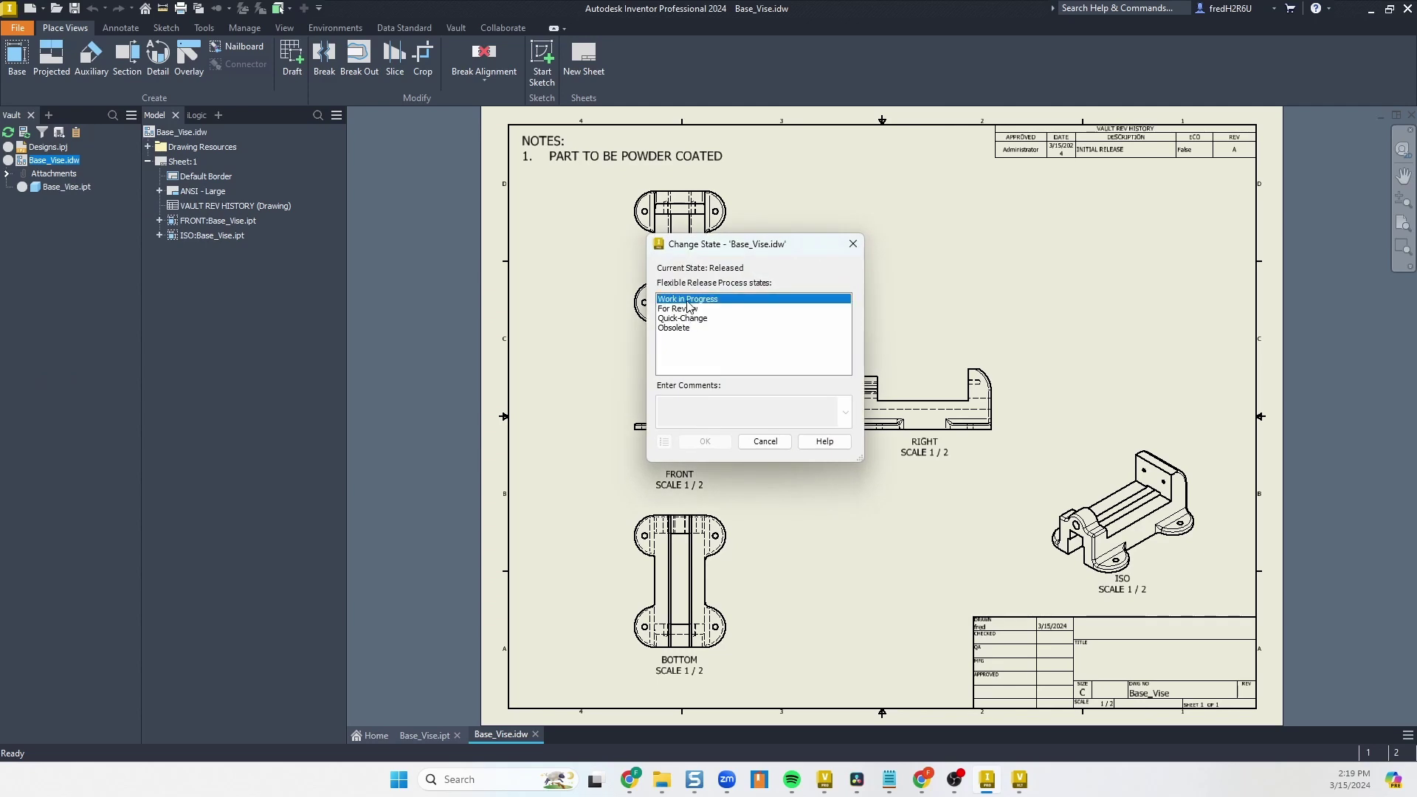
left_click(707, 442)
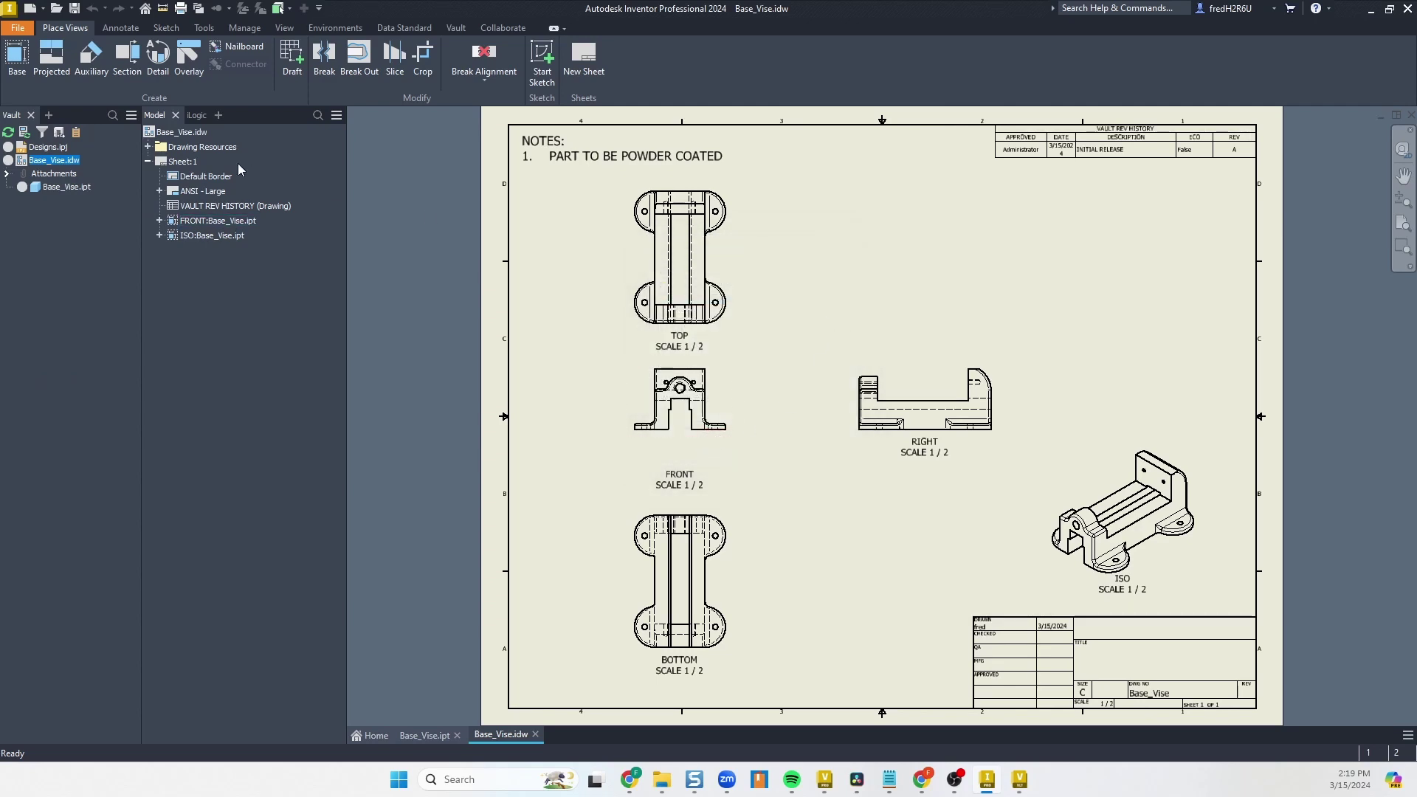
Check out Base_Vise.idw from Vault.
right_click(46, 169)
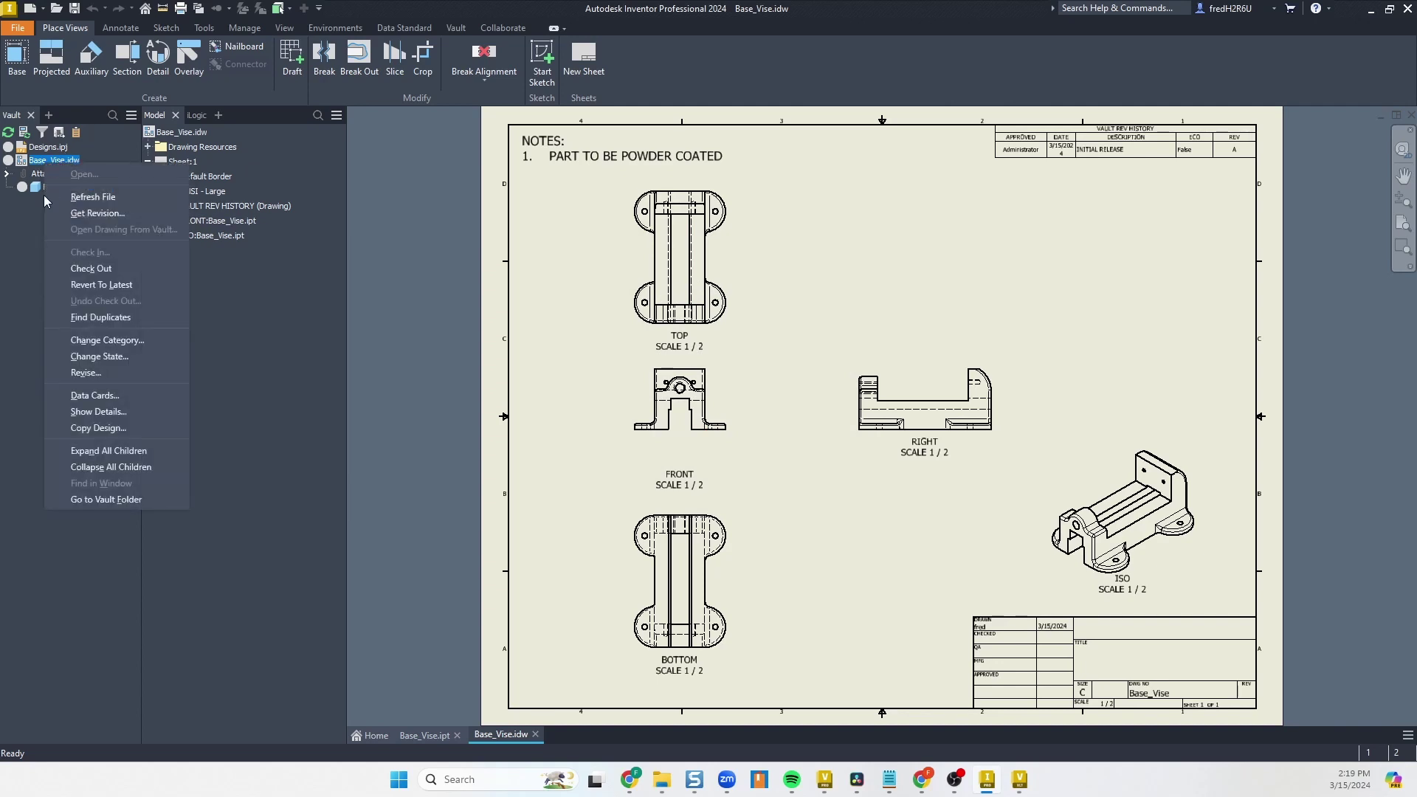
left_click(89, 268)
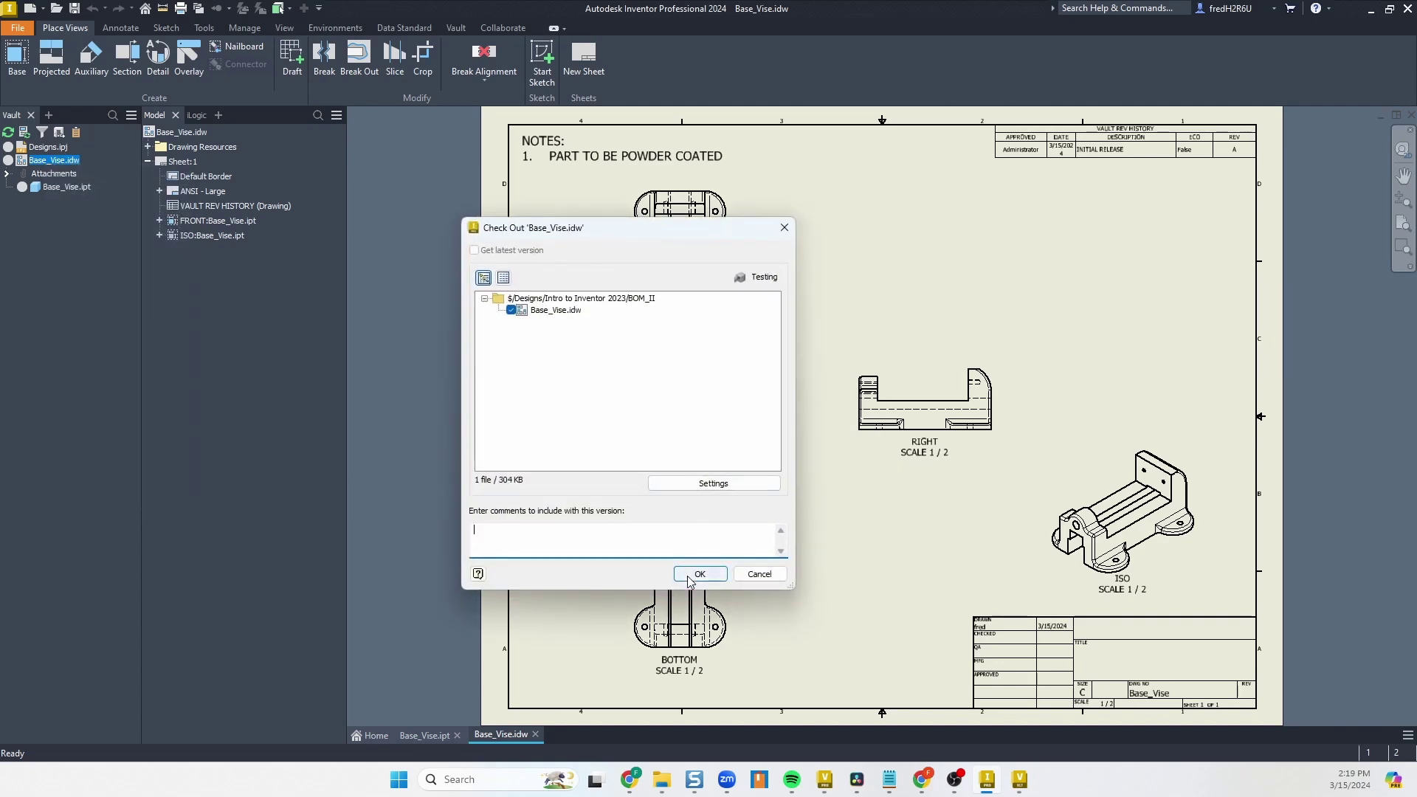
left_click(700, 575)
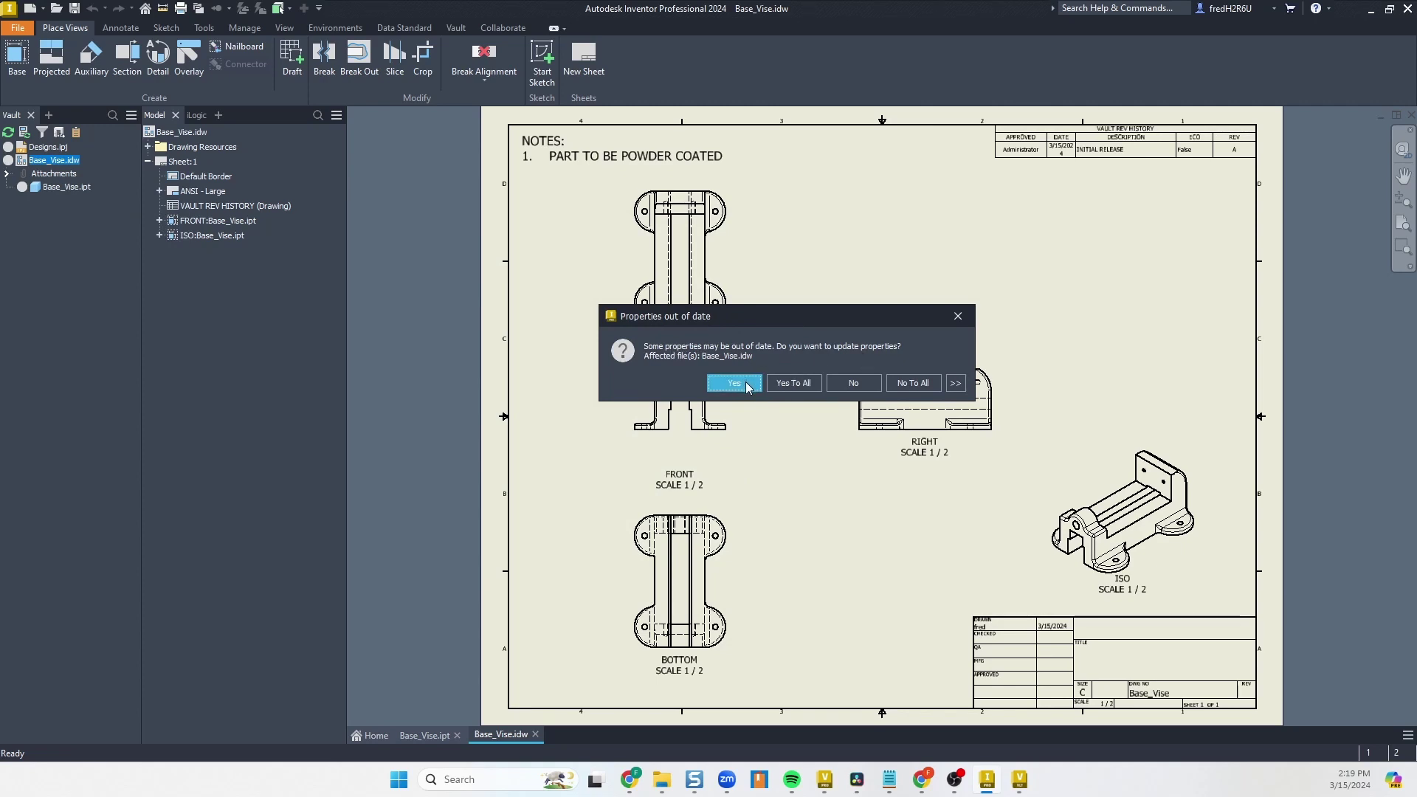
Accept updating the properties and verify the VAULT REV HISTORY table's new rev B row.
left_click(794, 383)
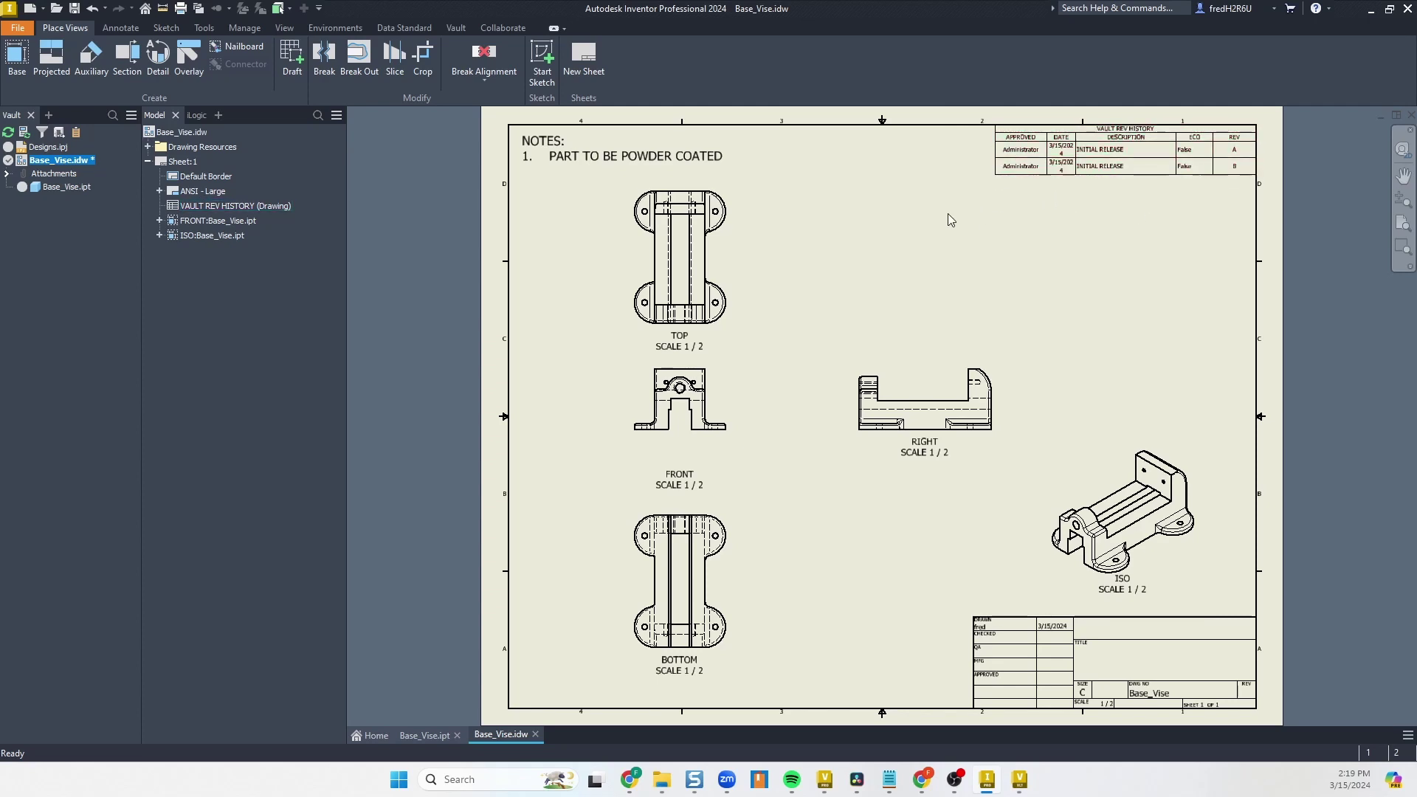
left_click(1070, 149)
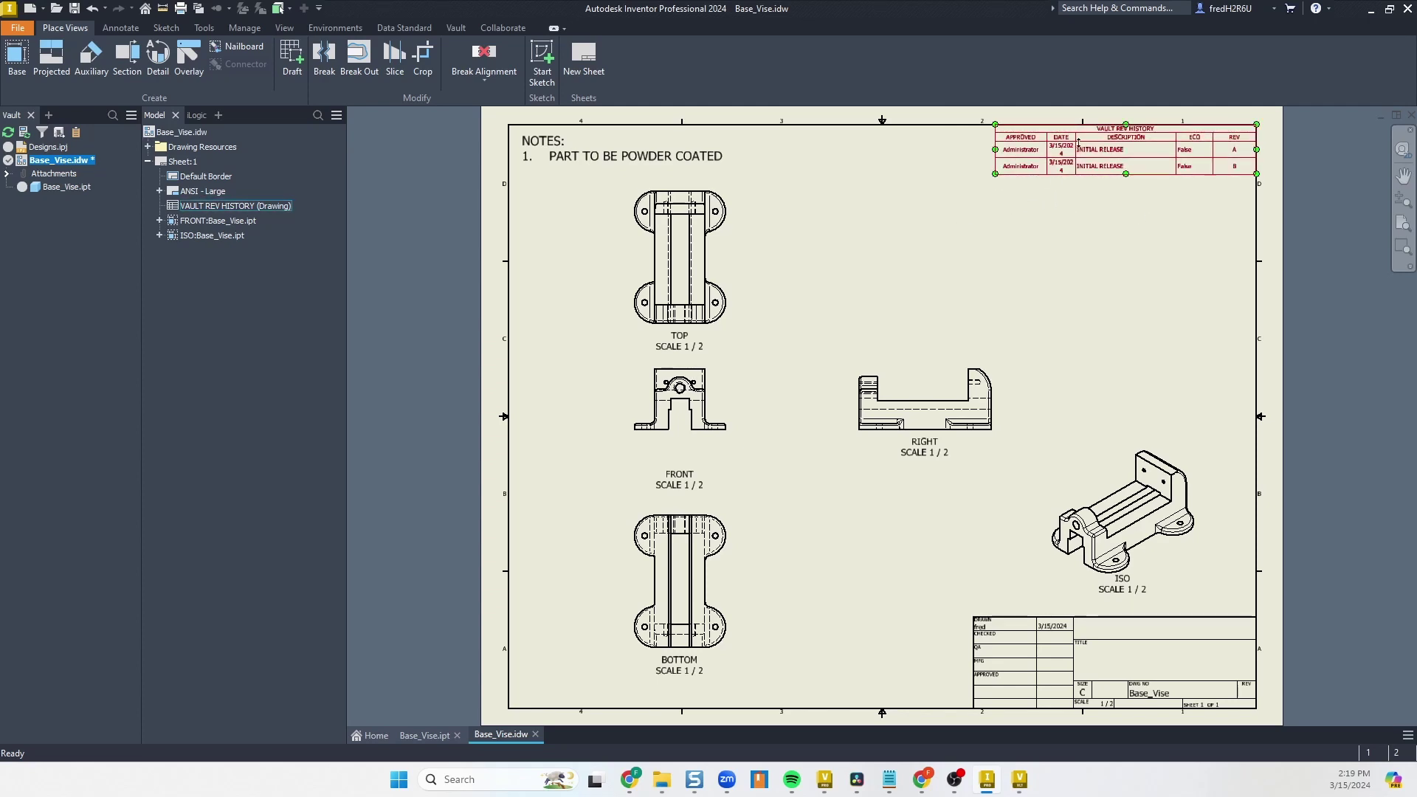
left_click(1063, 190)
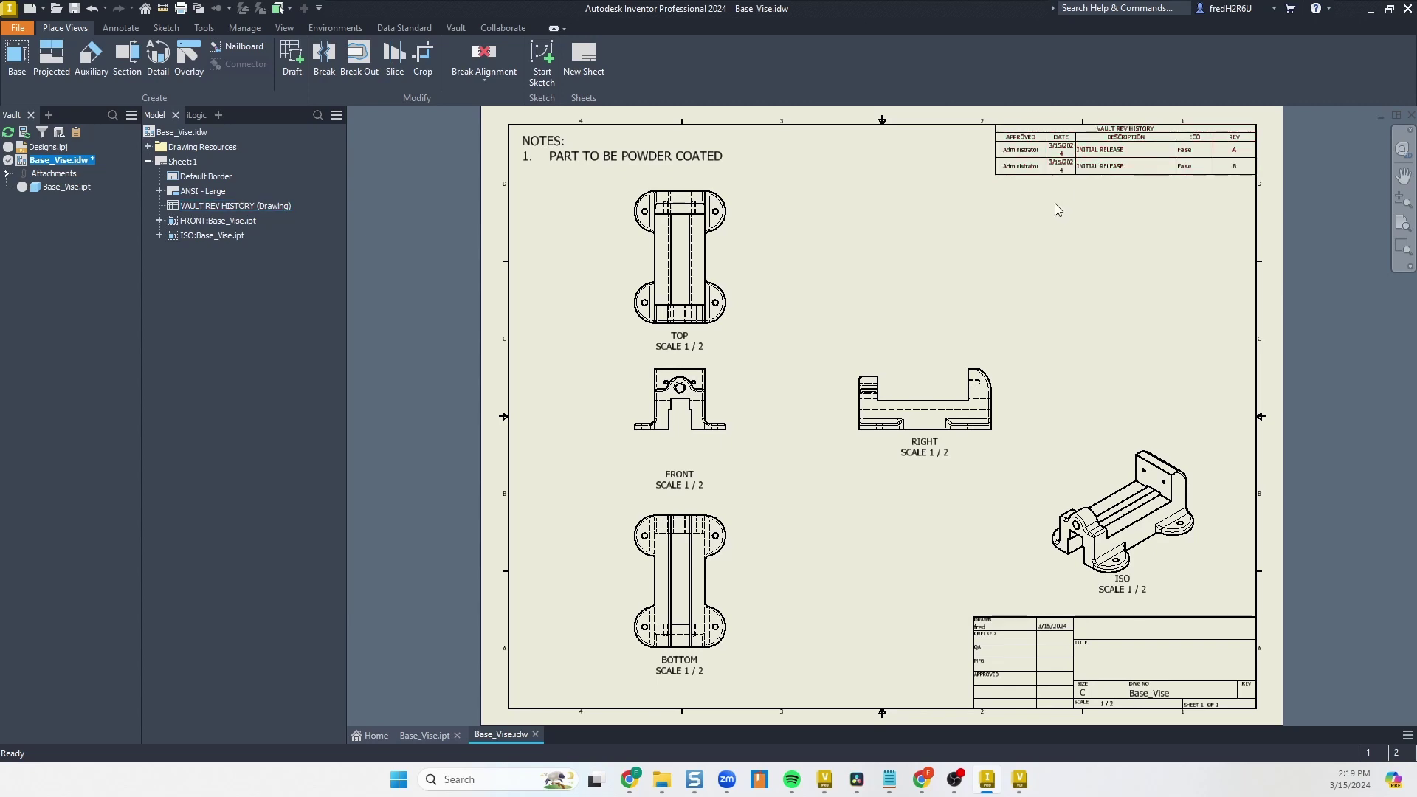